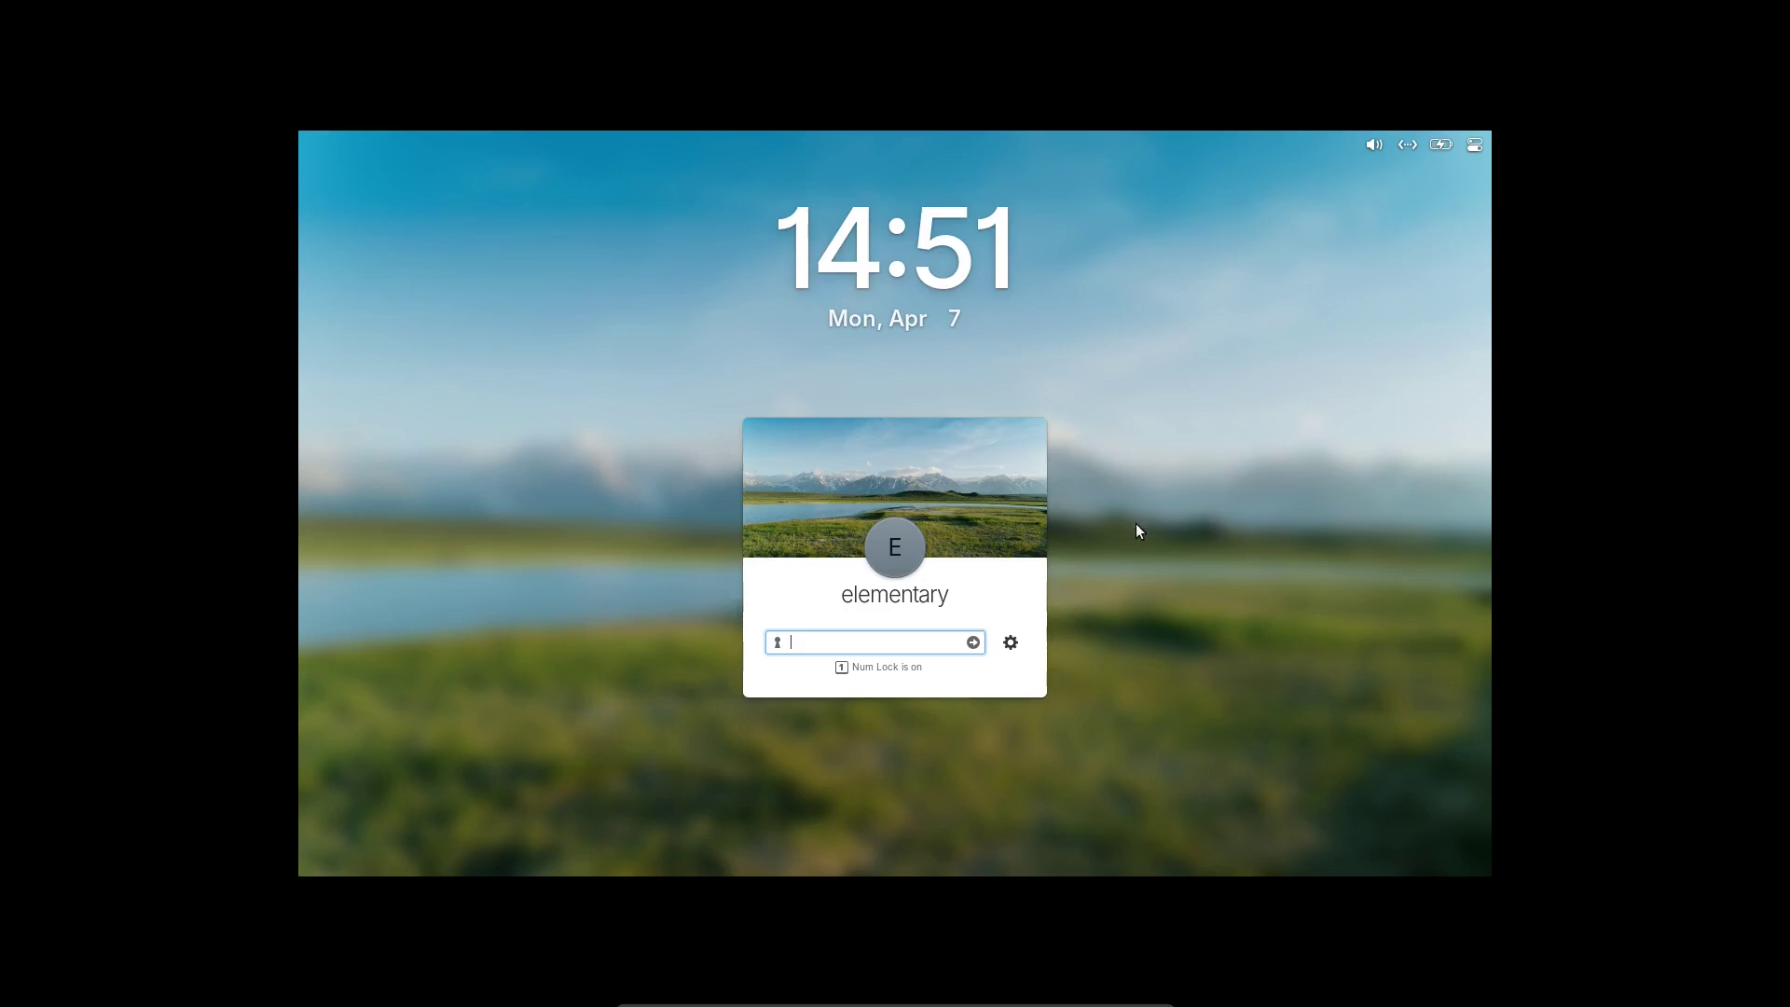
Step: Check the available session types, then log in with the account password
left_click(1012, 649)
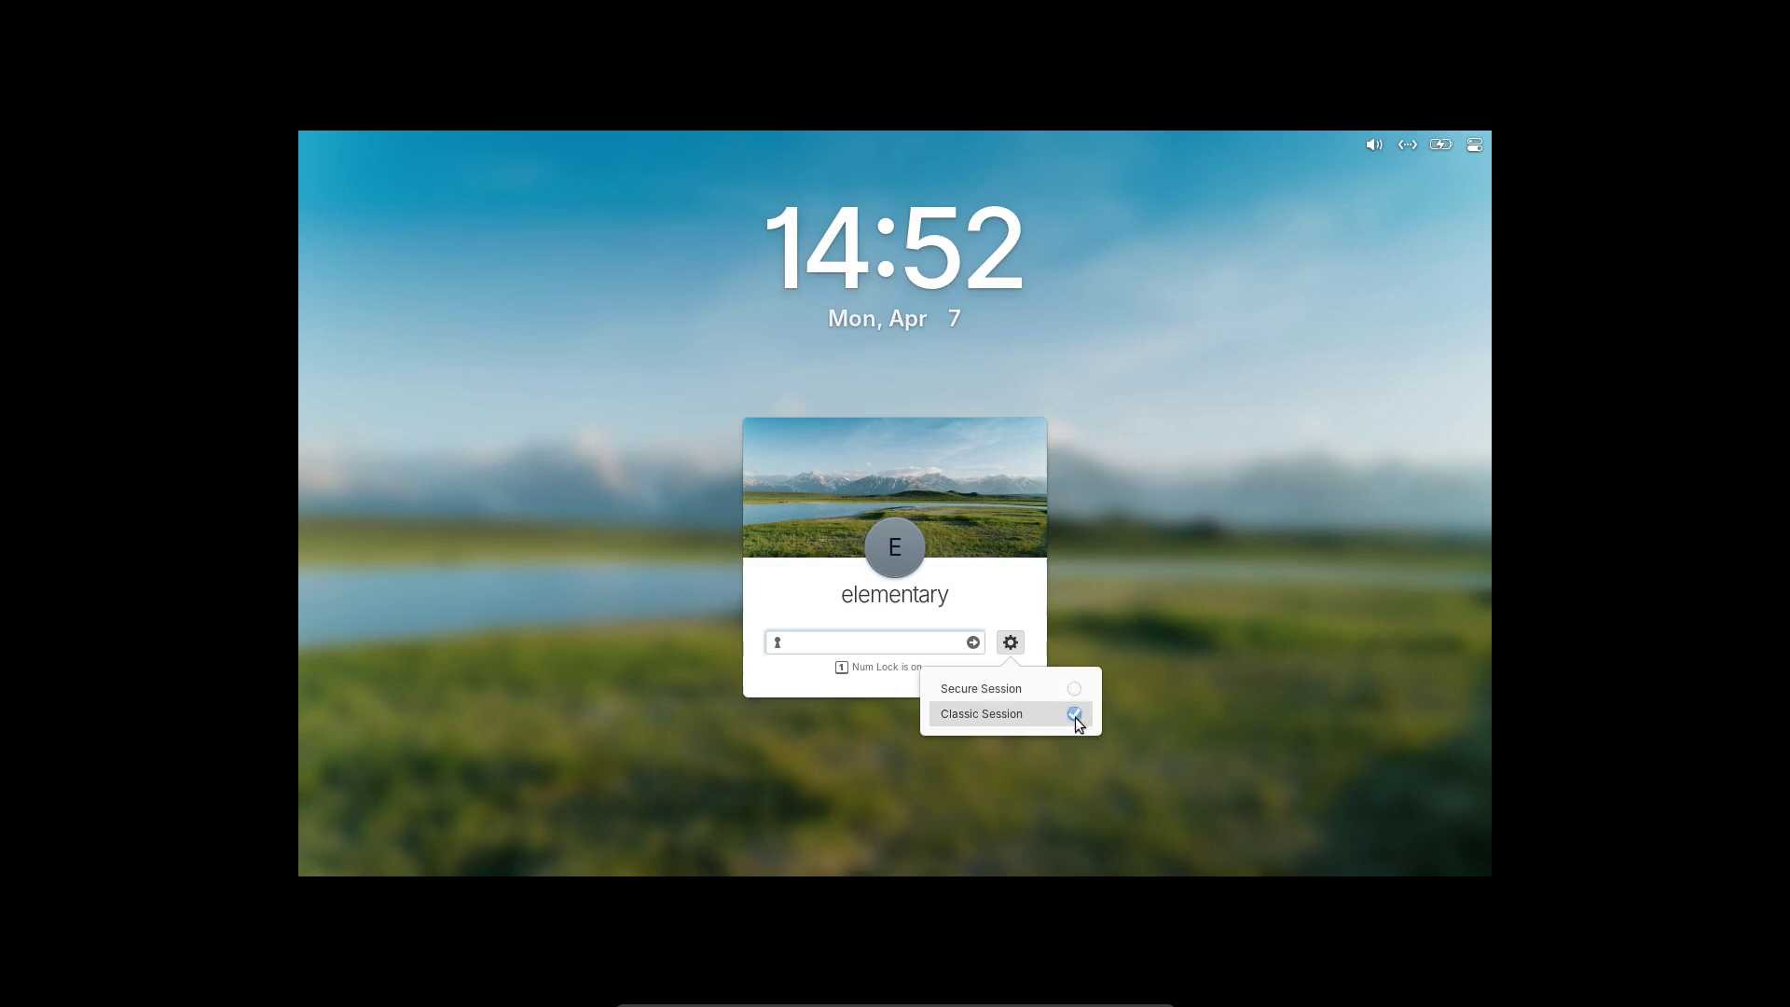
left_click(893, 639)
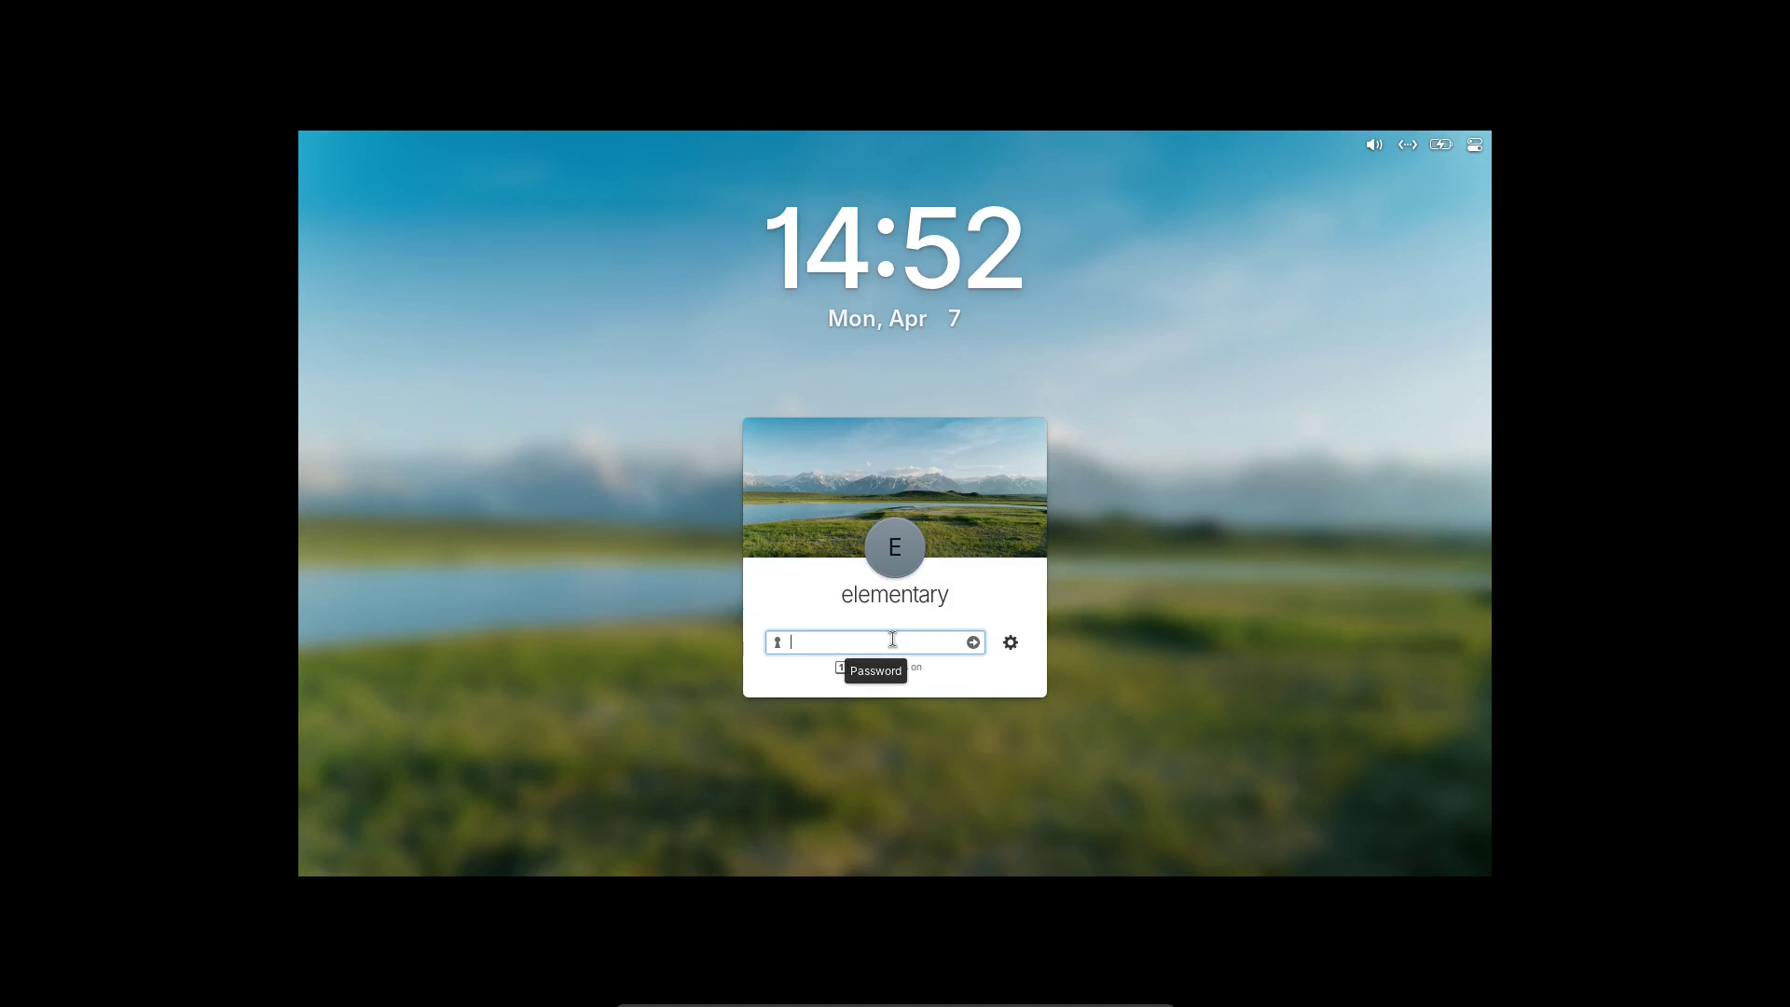
type("•••")
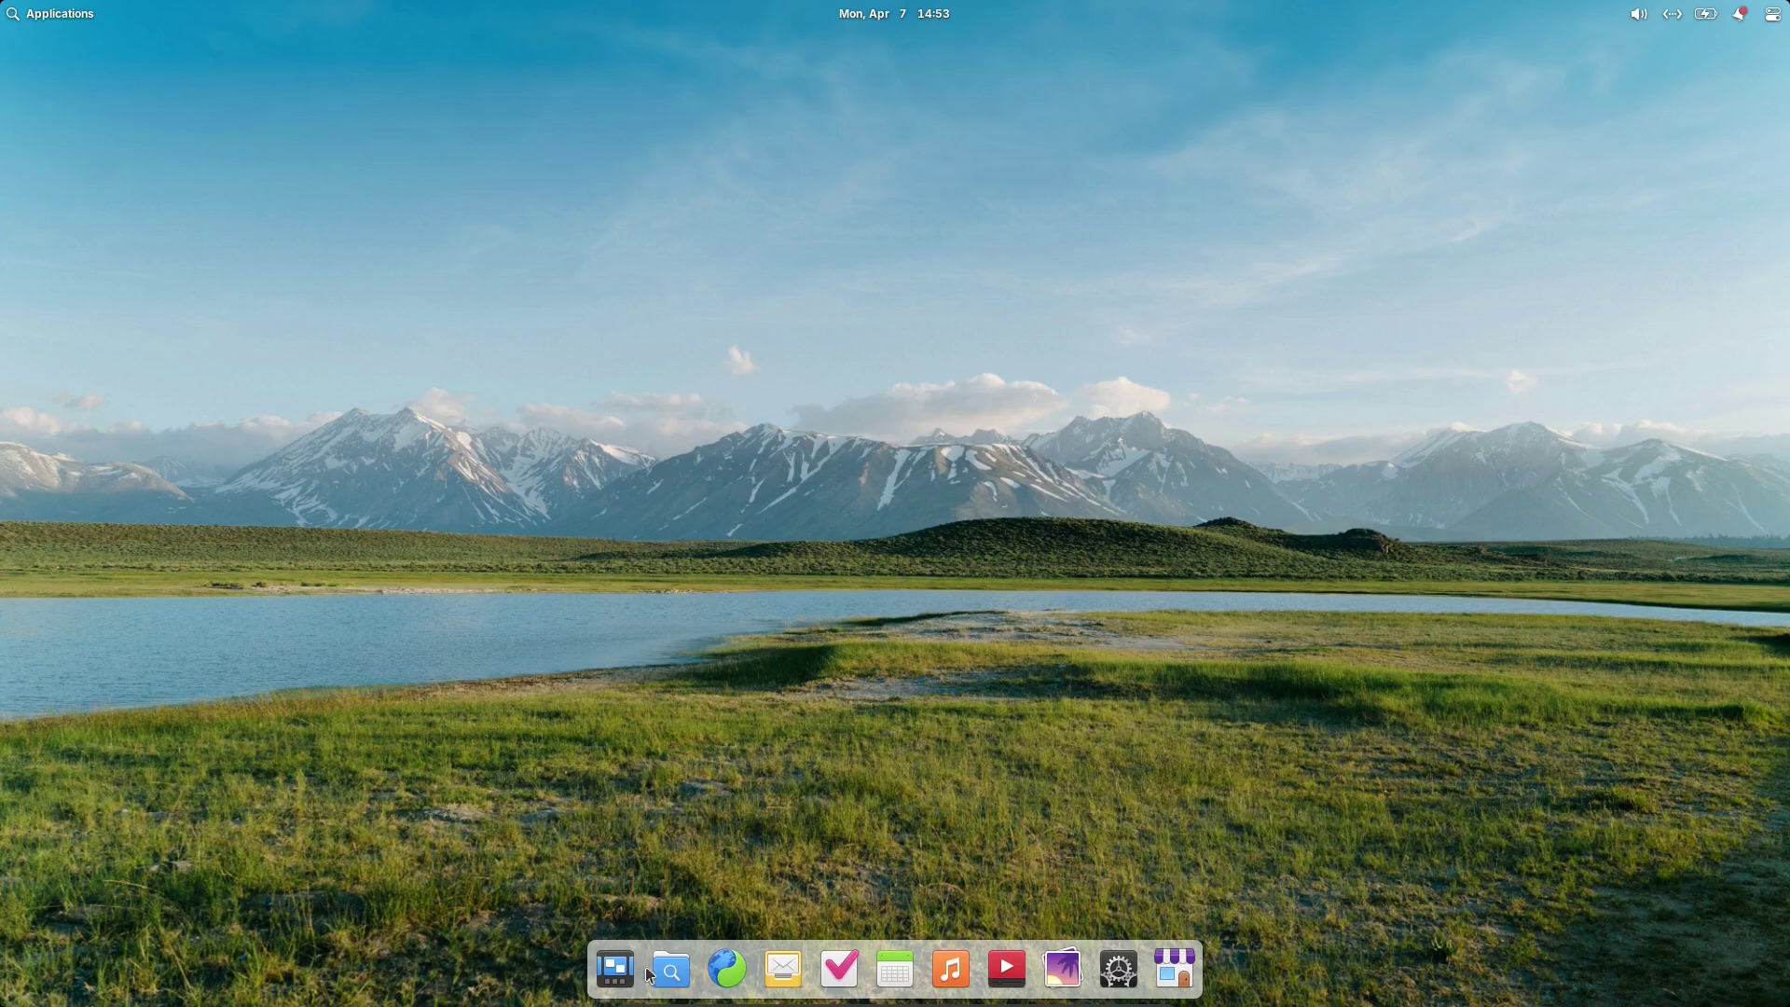
Step: Open the home folder in Files from the dock and close it again
left_click(683, 975)
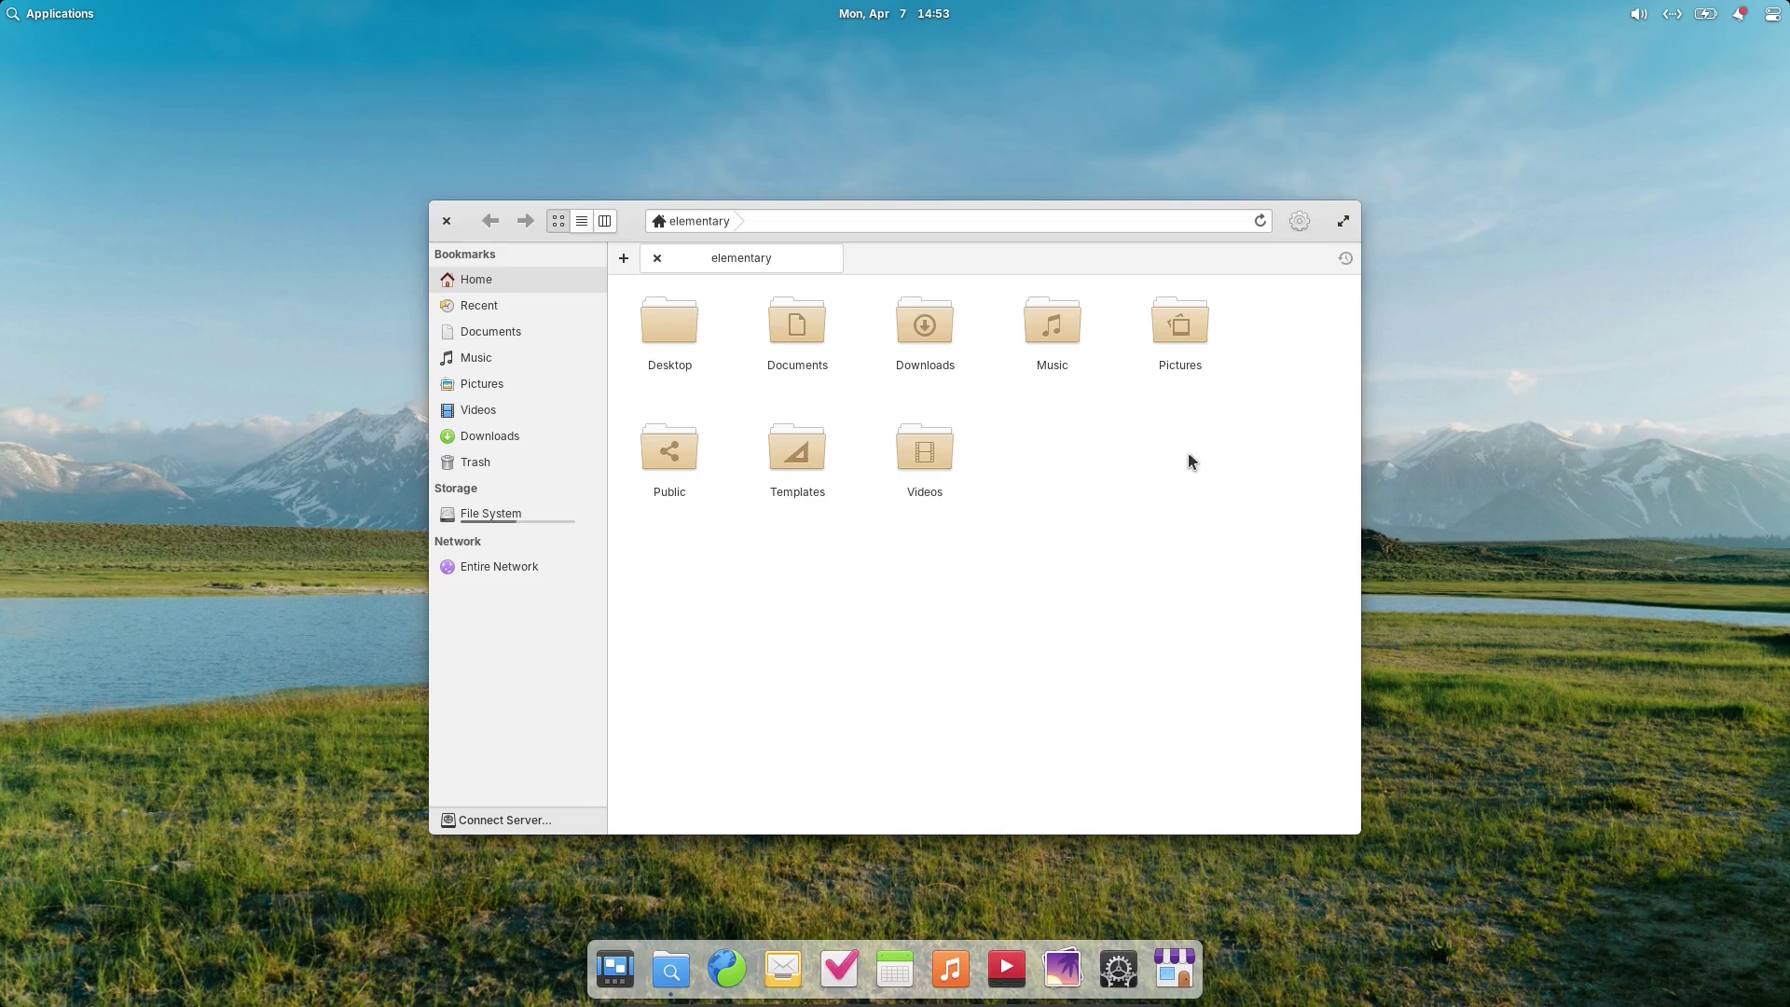
left_click(447, 222)
left_click(1776, 15)
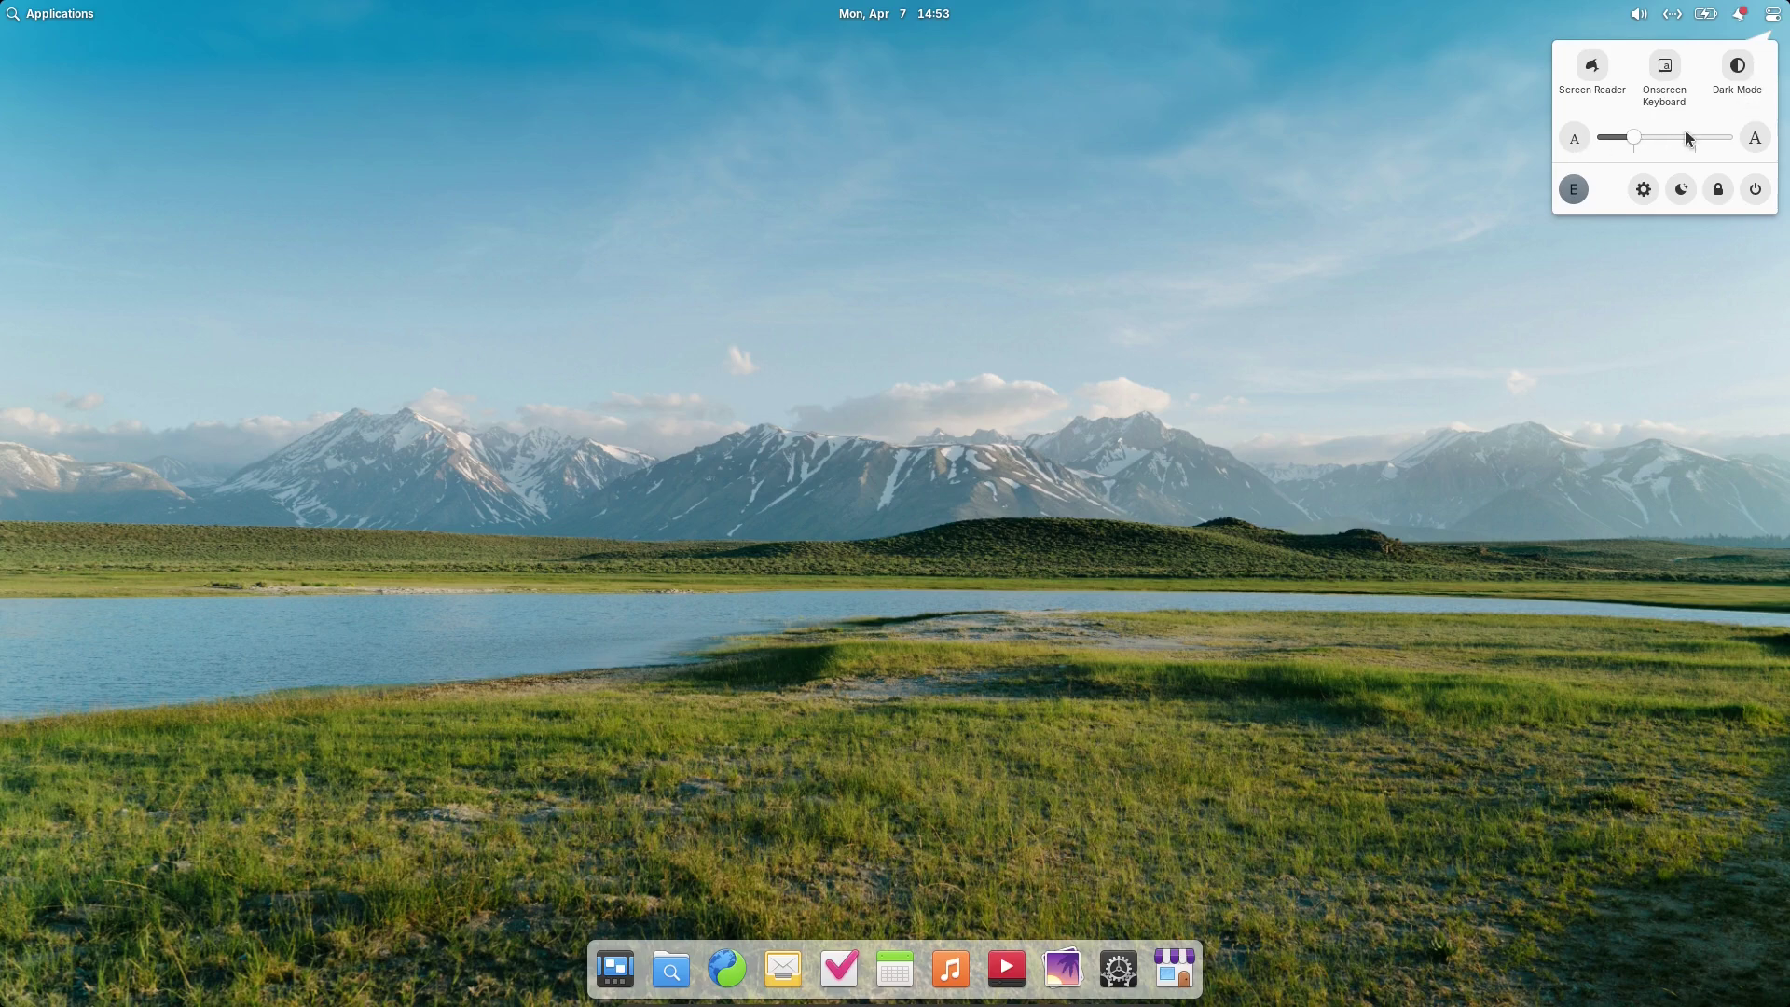
Step: Toggle Dark Mode on and back off, enlarge the text size, and show the account menu
left_click(1731, 74)
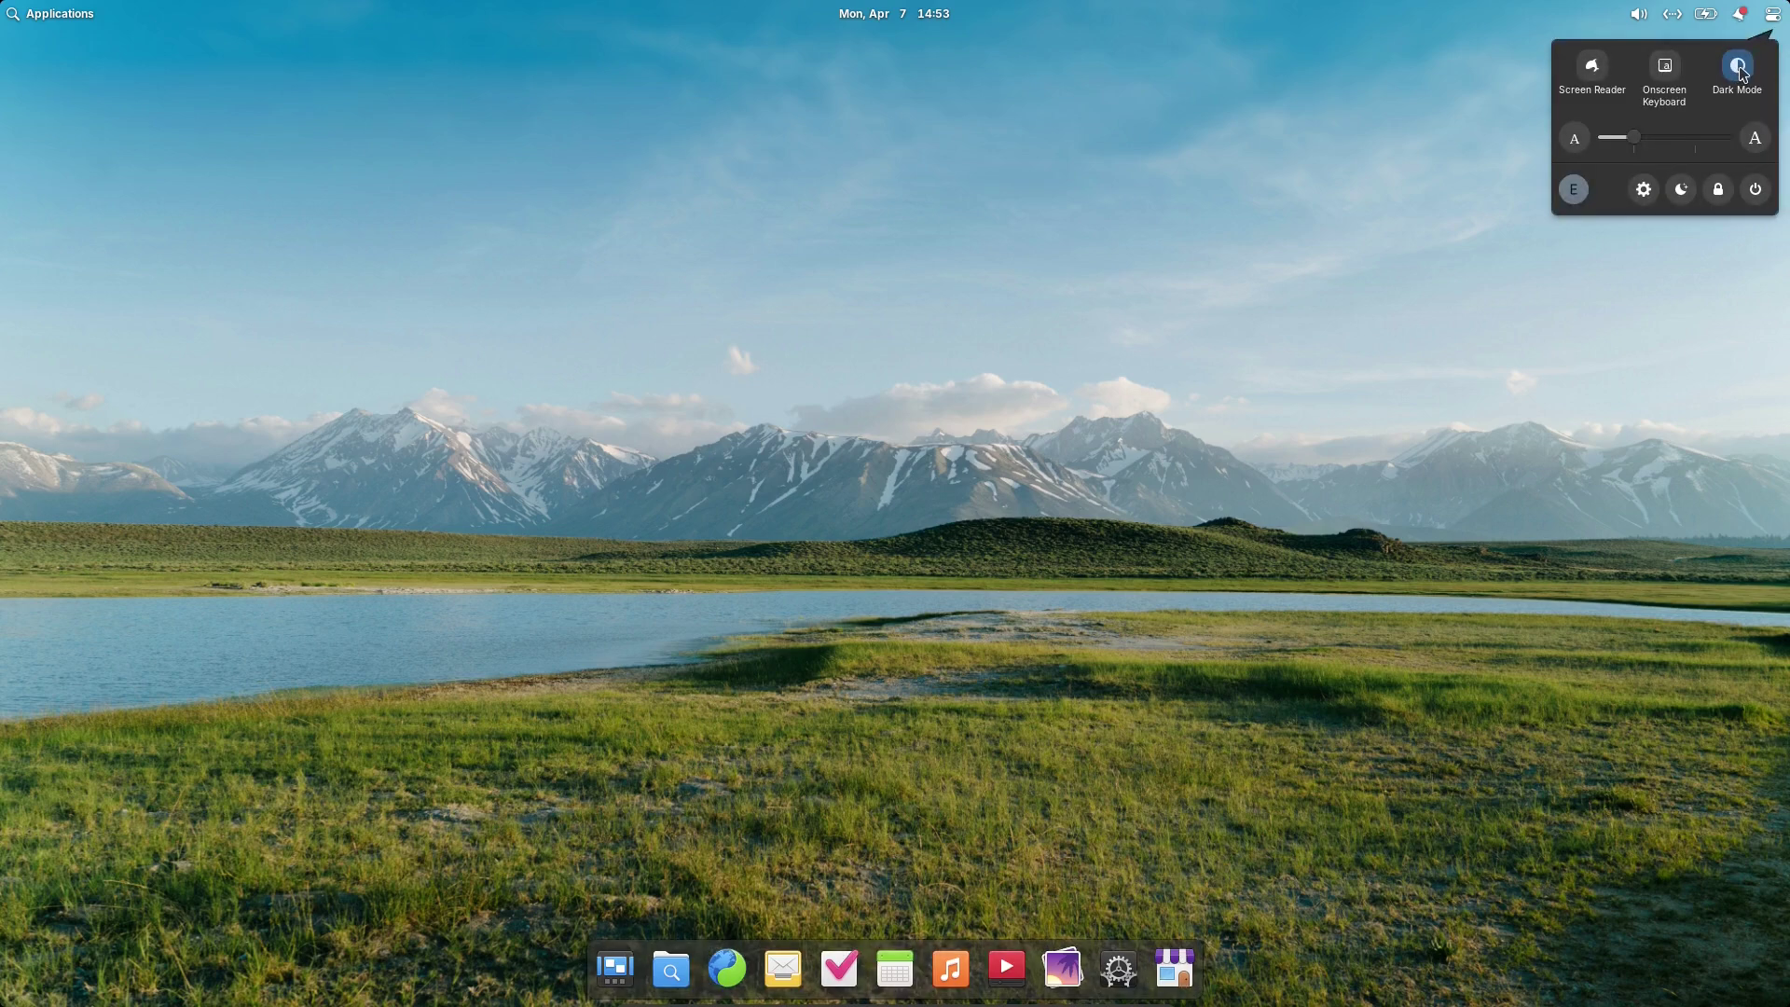
left_click(1731, 76)
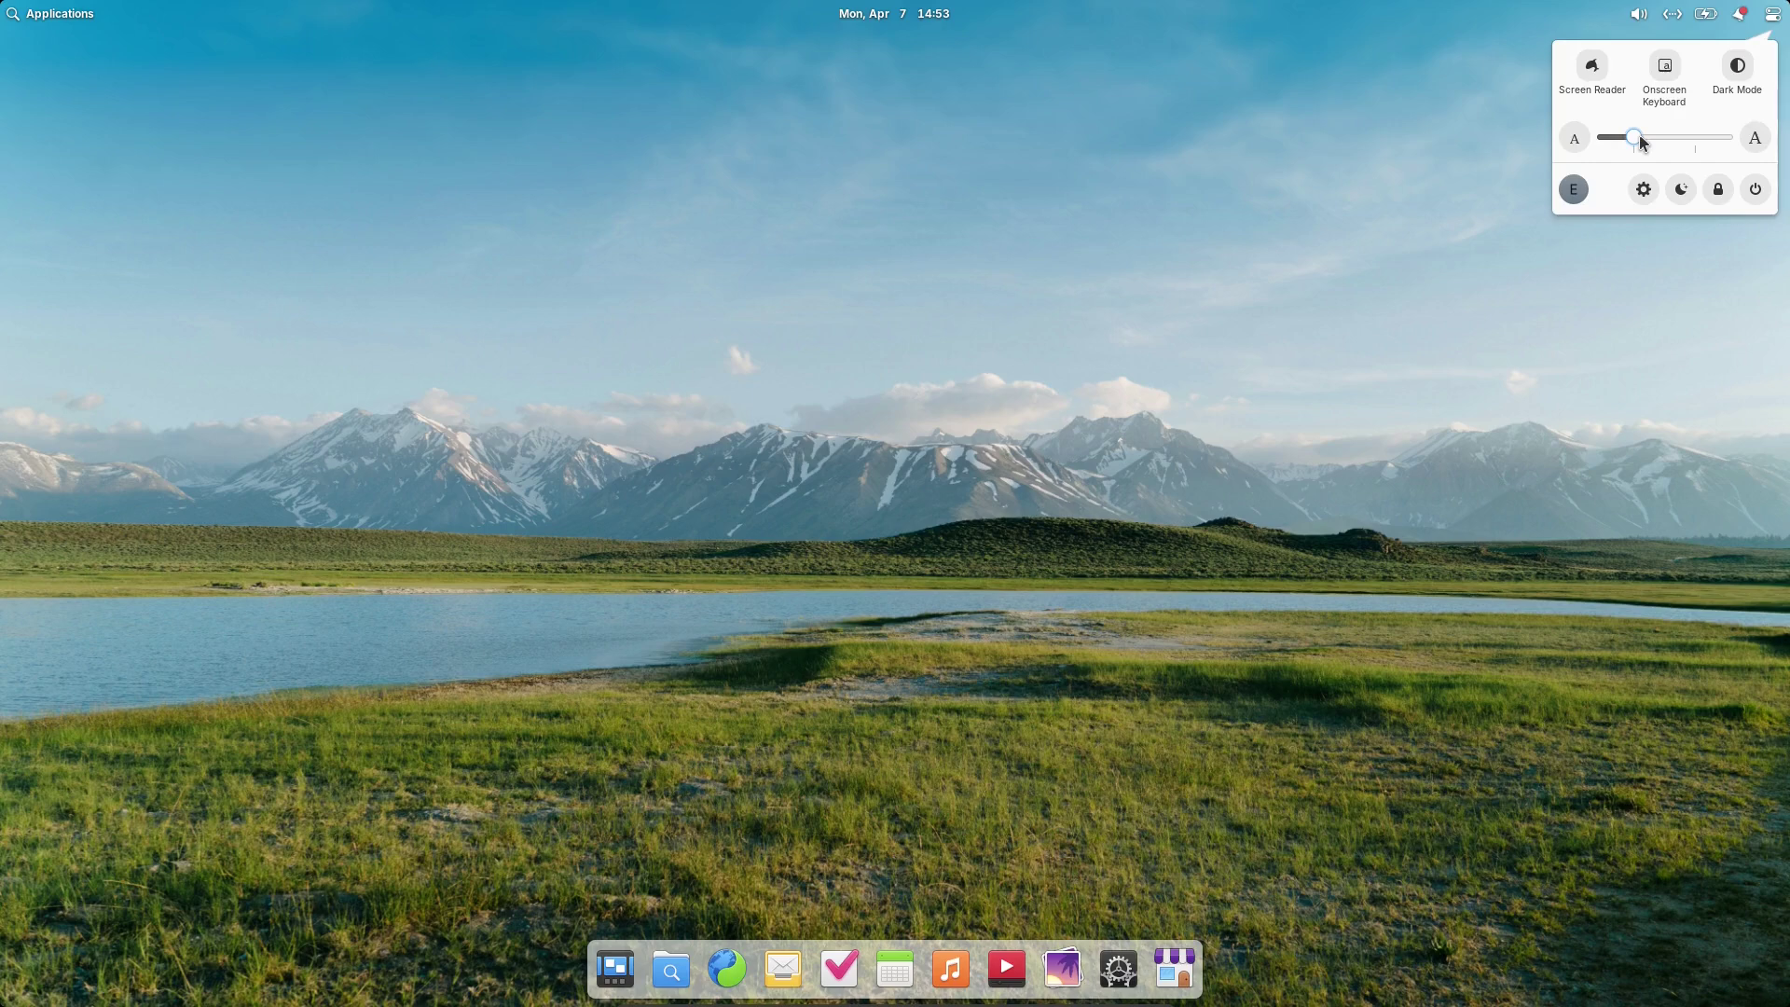
mouse_move(1640, 142)
left_mouse_down()
mouse_move(1666, 140)
mouse_move(1608, 155)
left_mouse_up()
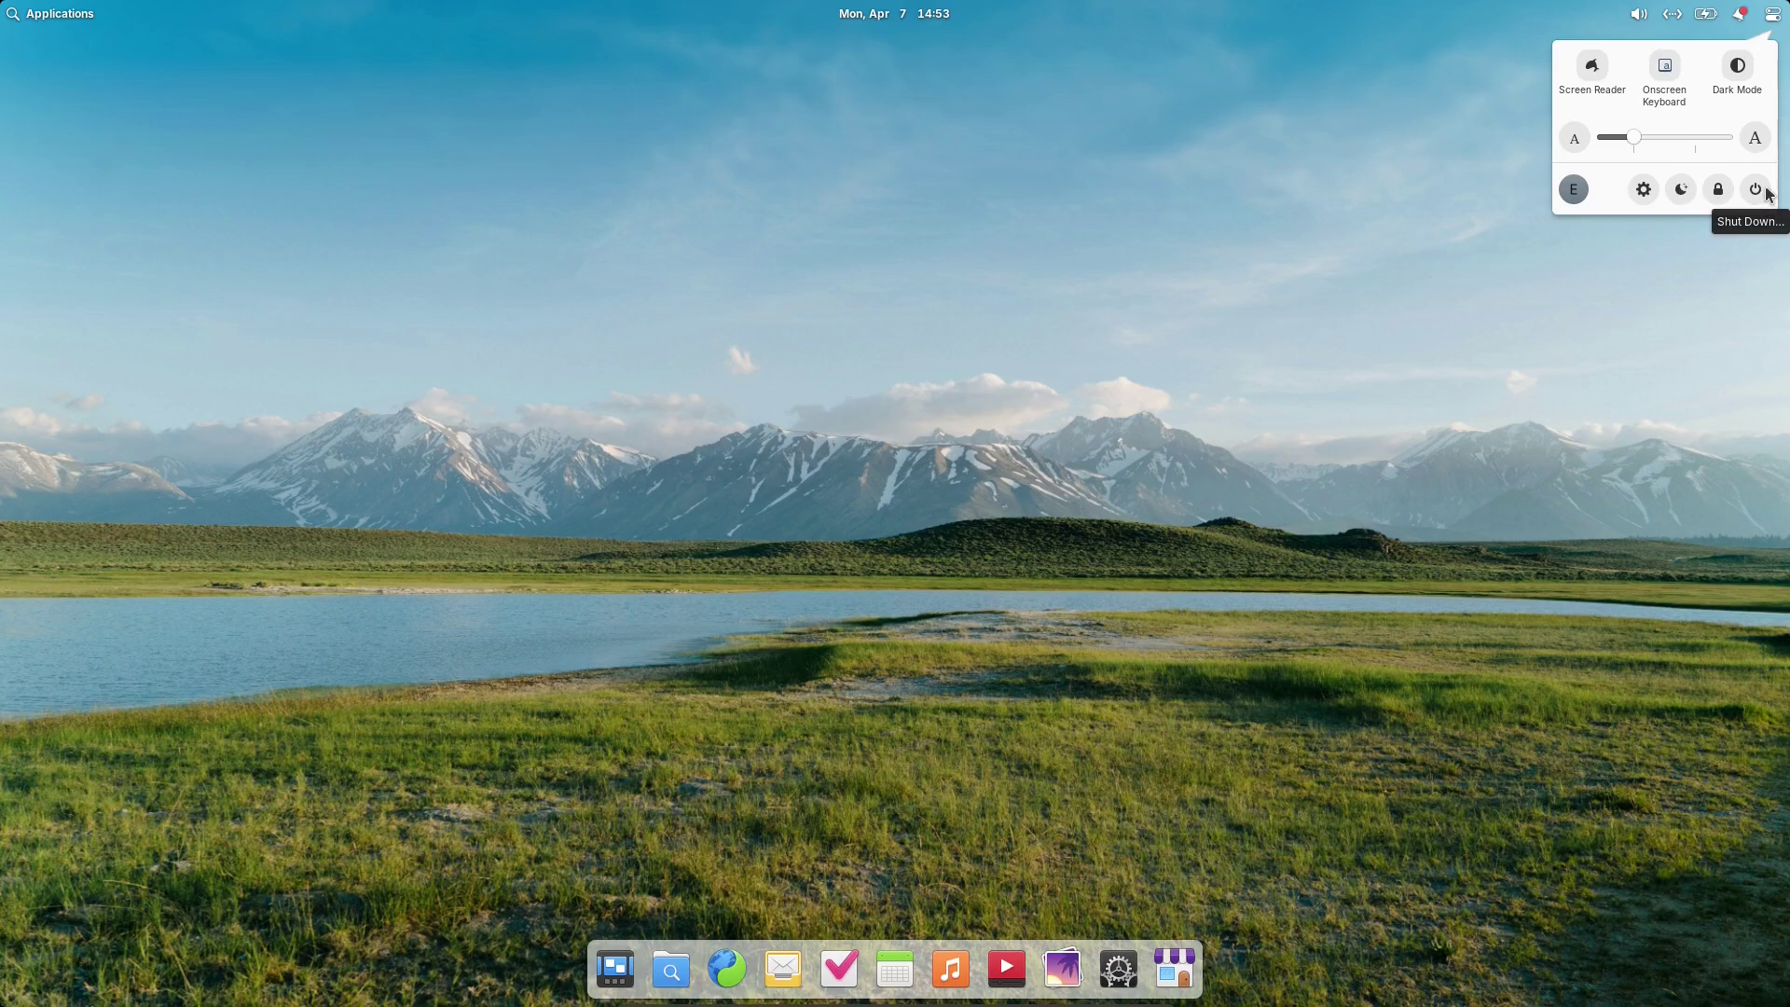
left_click(1574, 190)
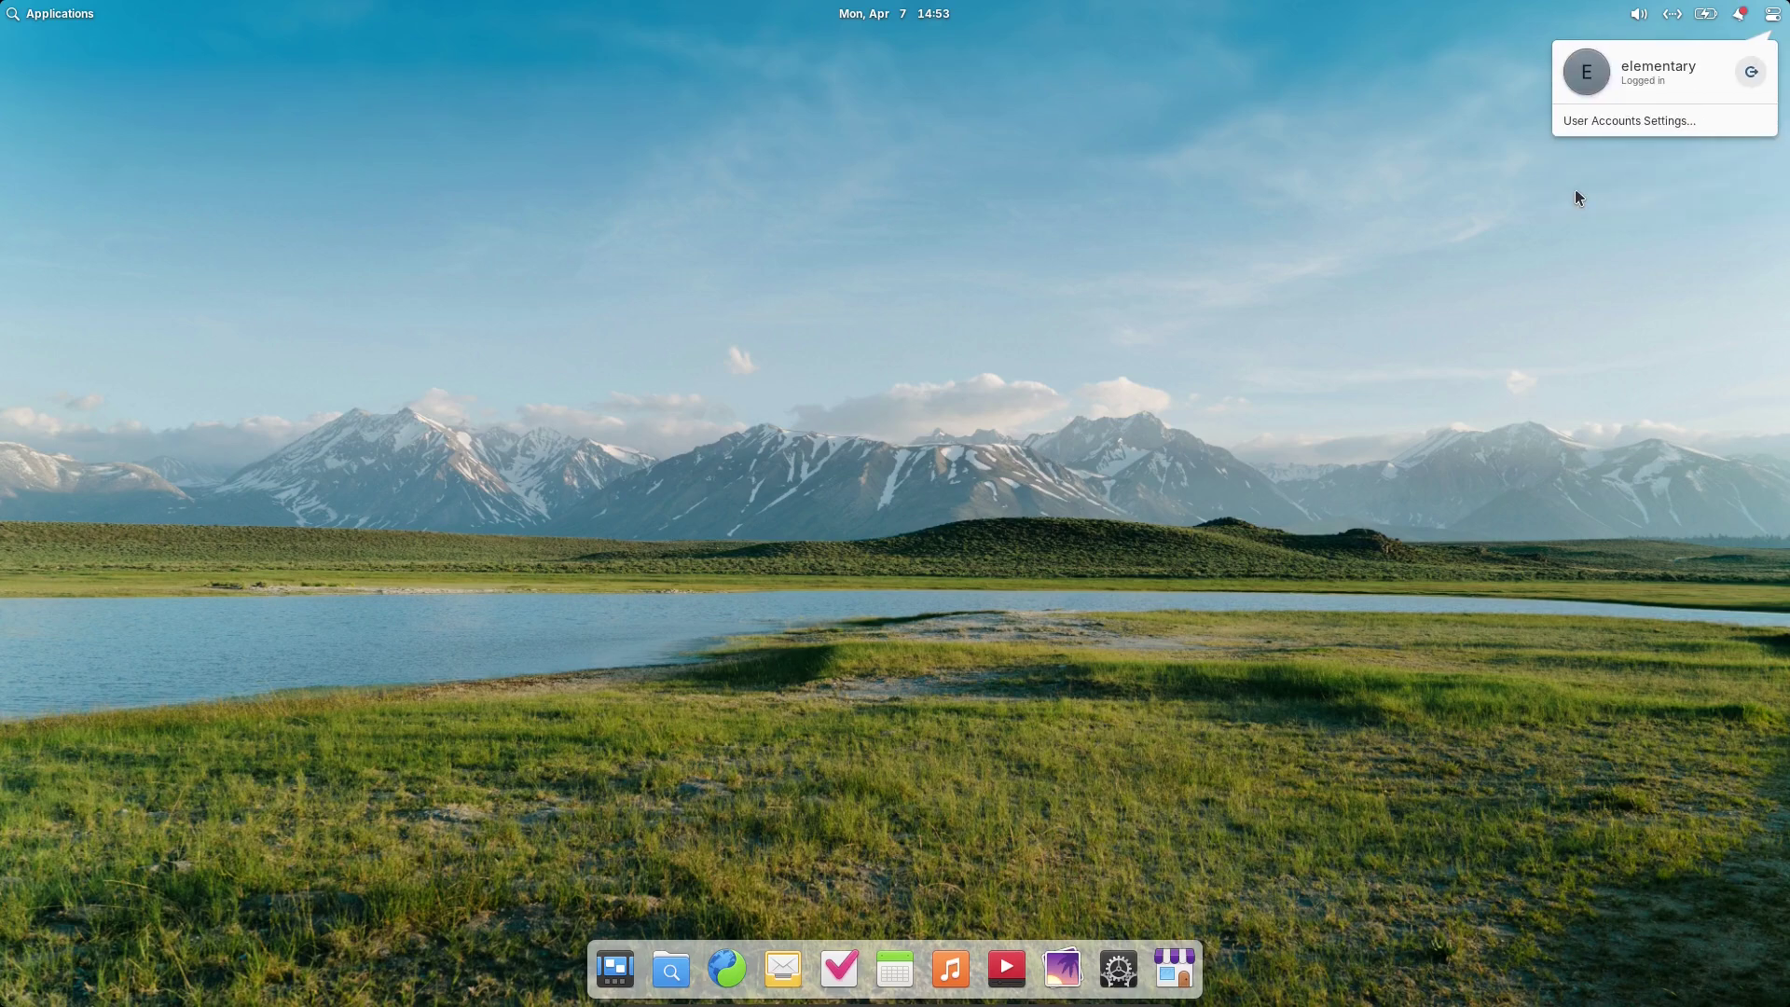
Step: Open User Accounts settings, close it, then launch full System Settings from the indicator
left_click(1624, 126)
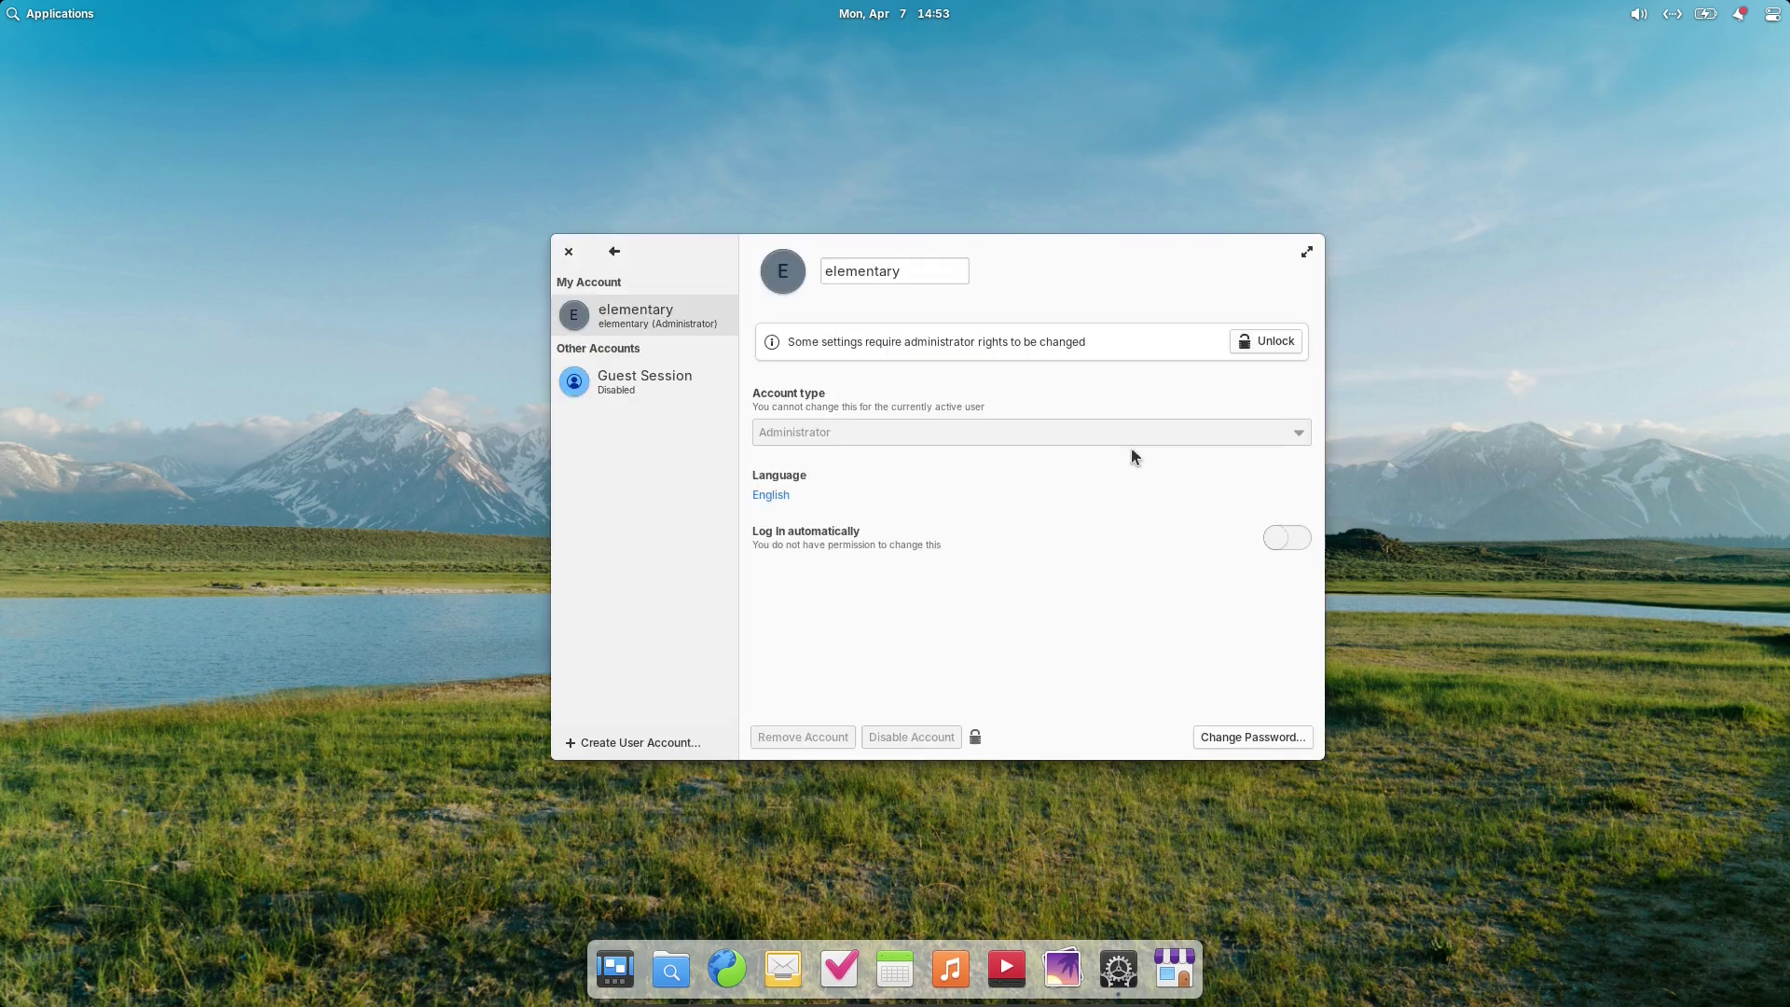
left_click(562, 251)
left_click(1772, 14)
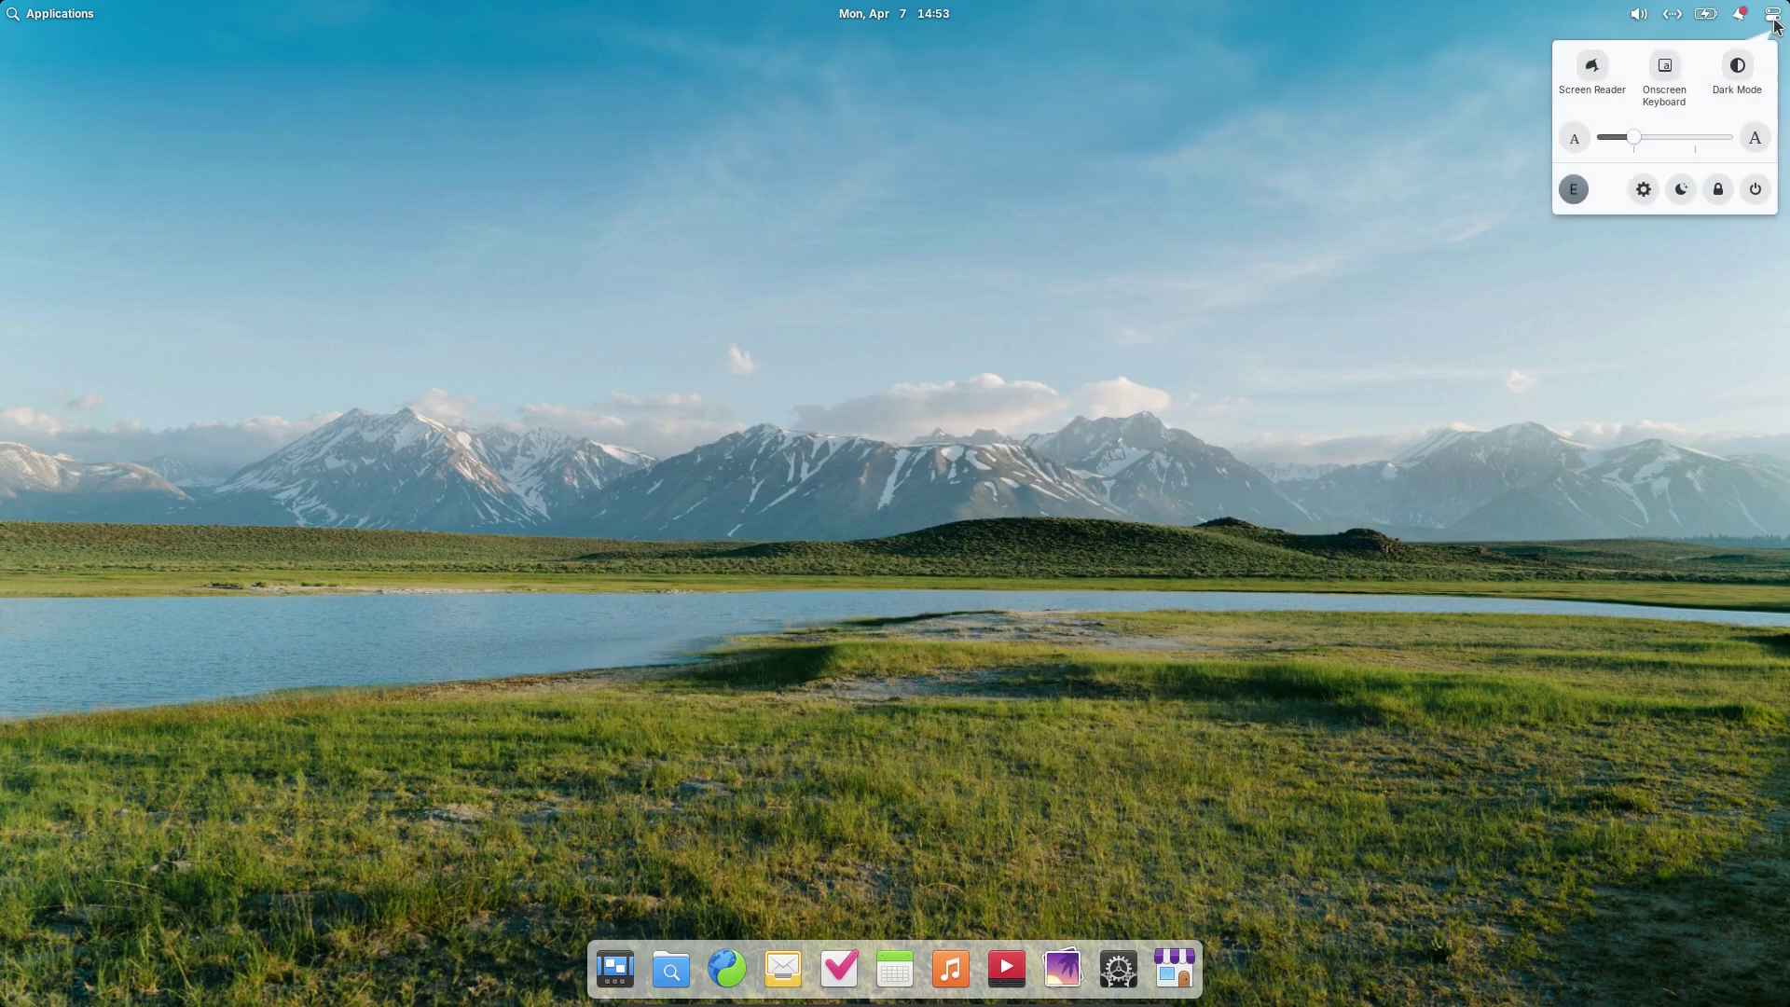
left_click(1646, 191)
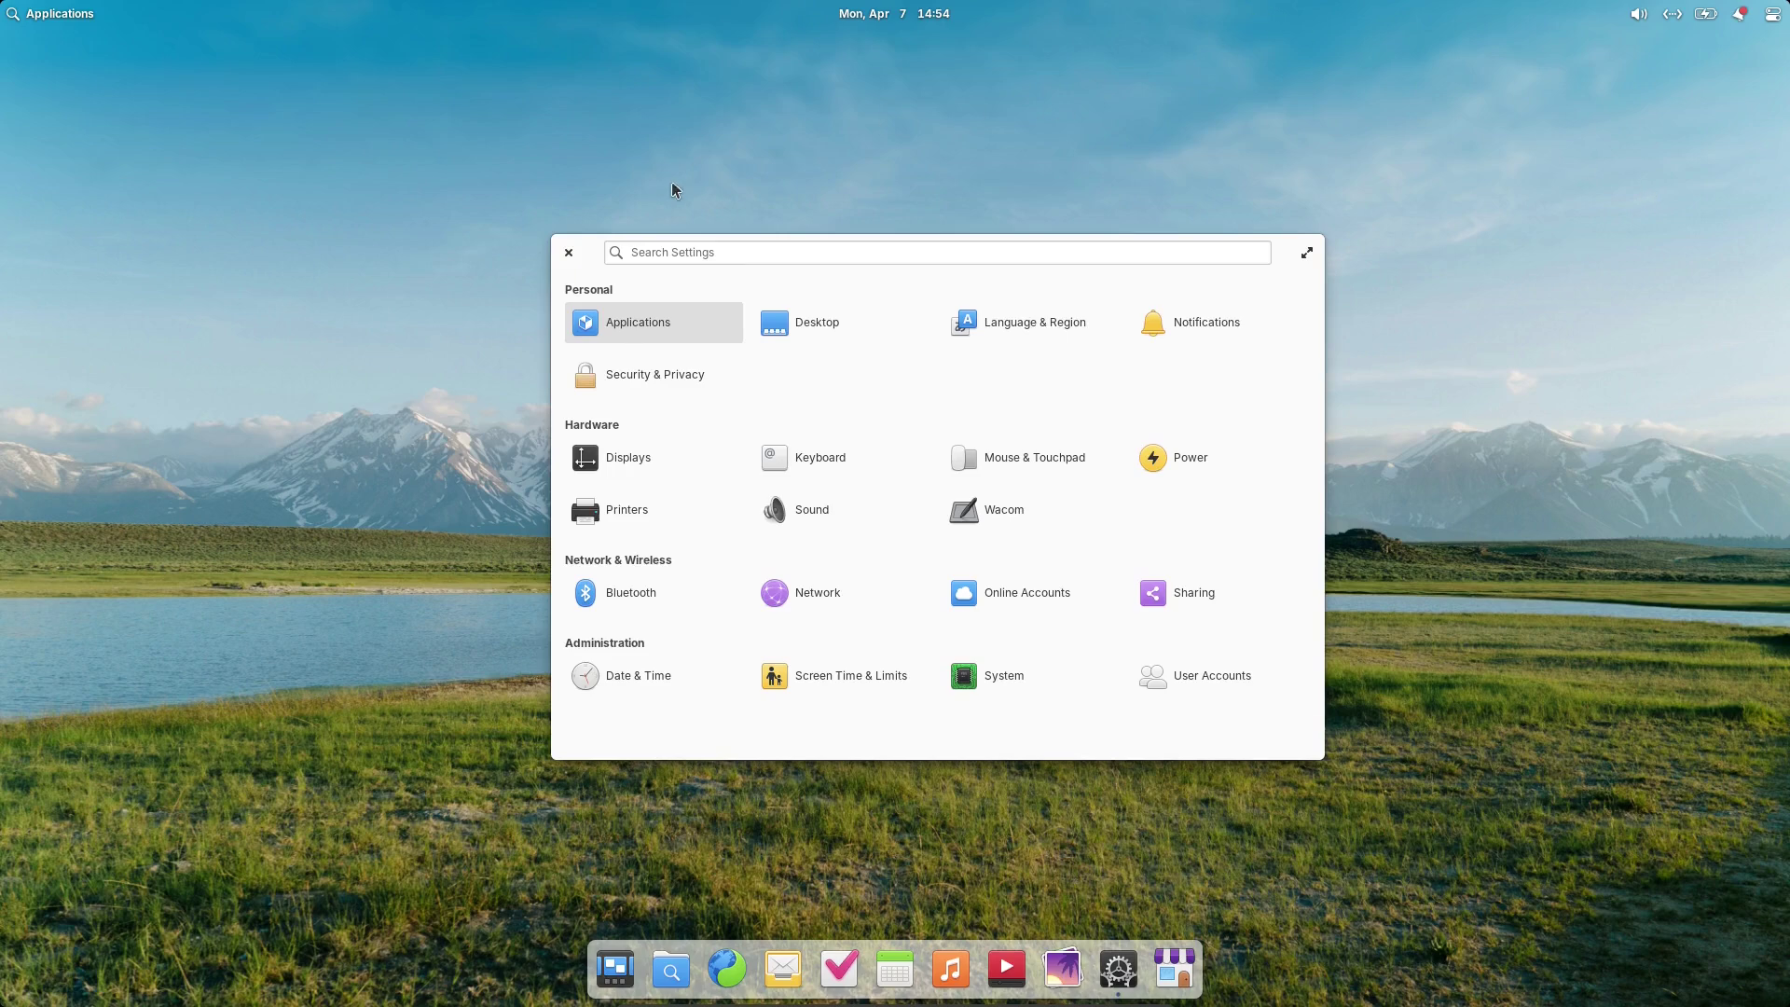
left_click_drag(594, 248, 687, 167)
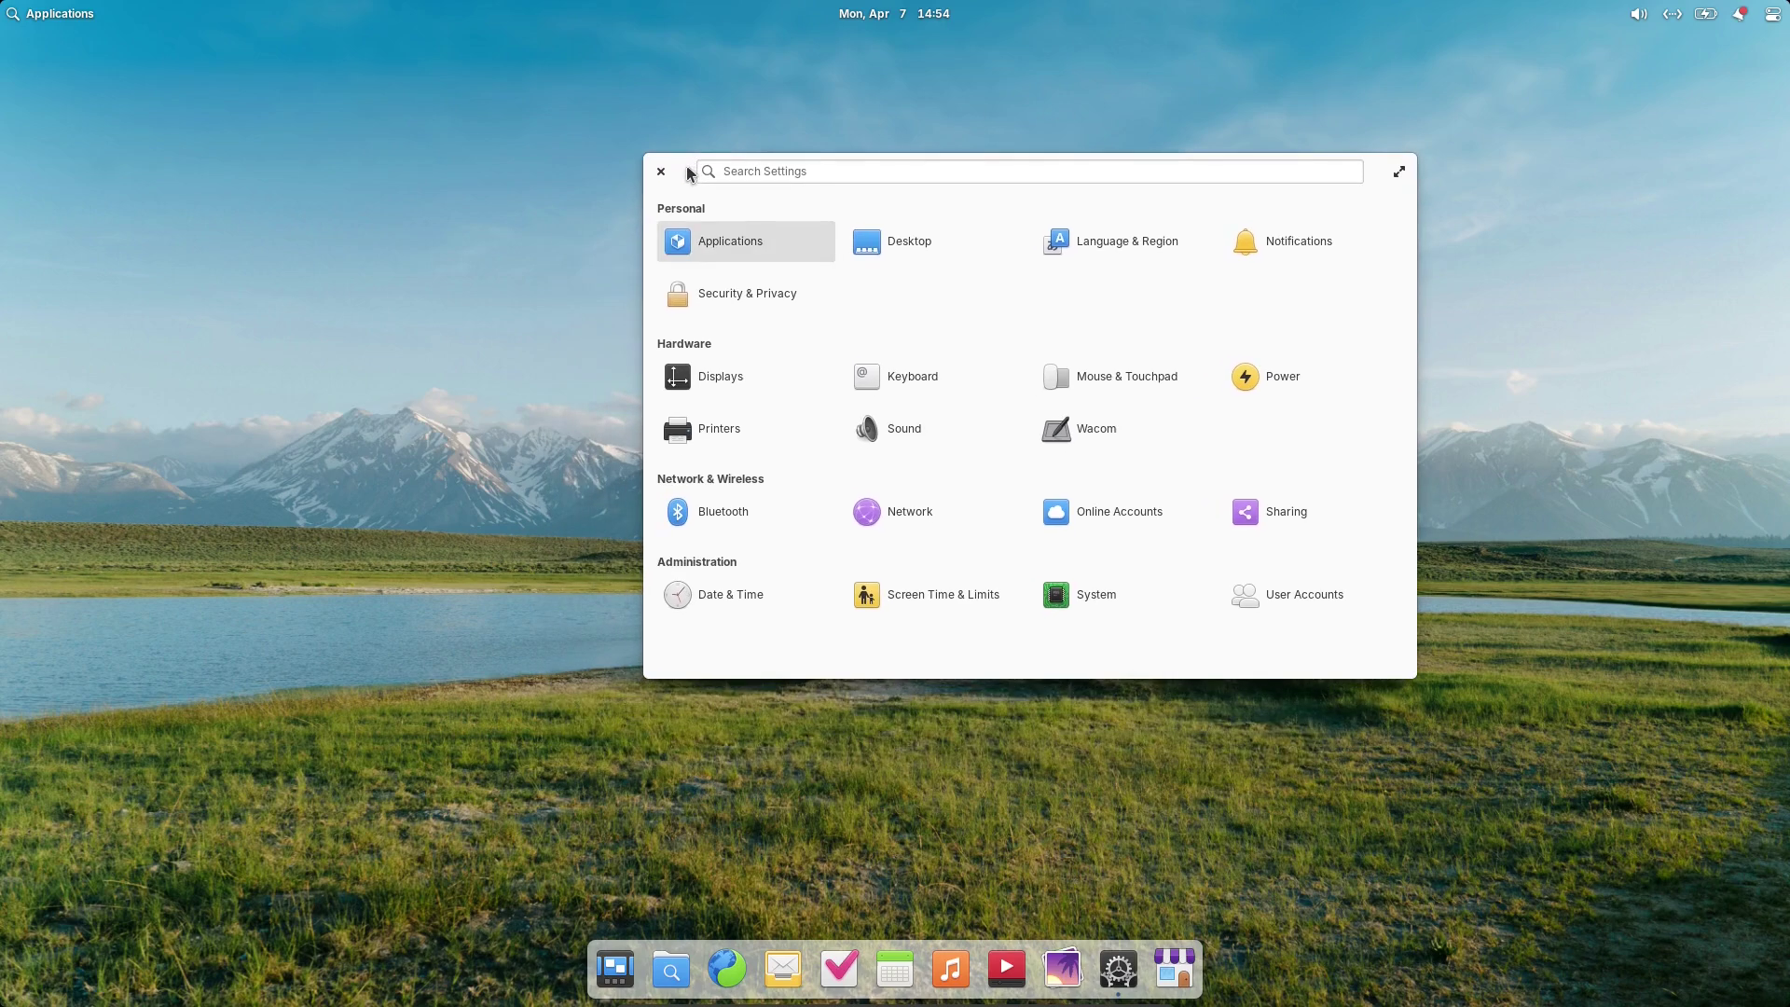
left_click(1301, 235)
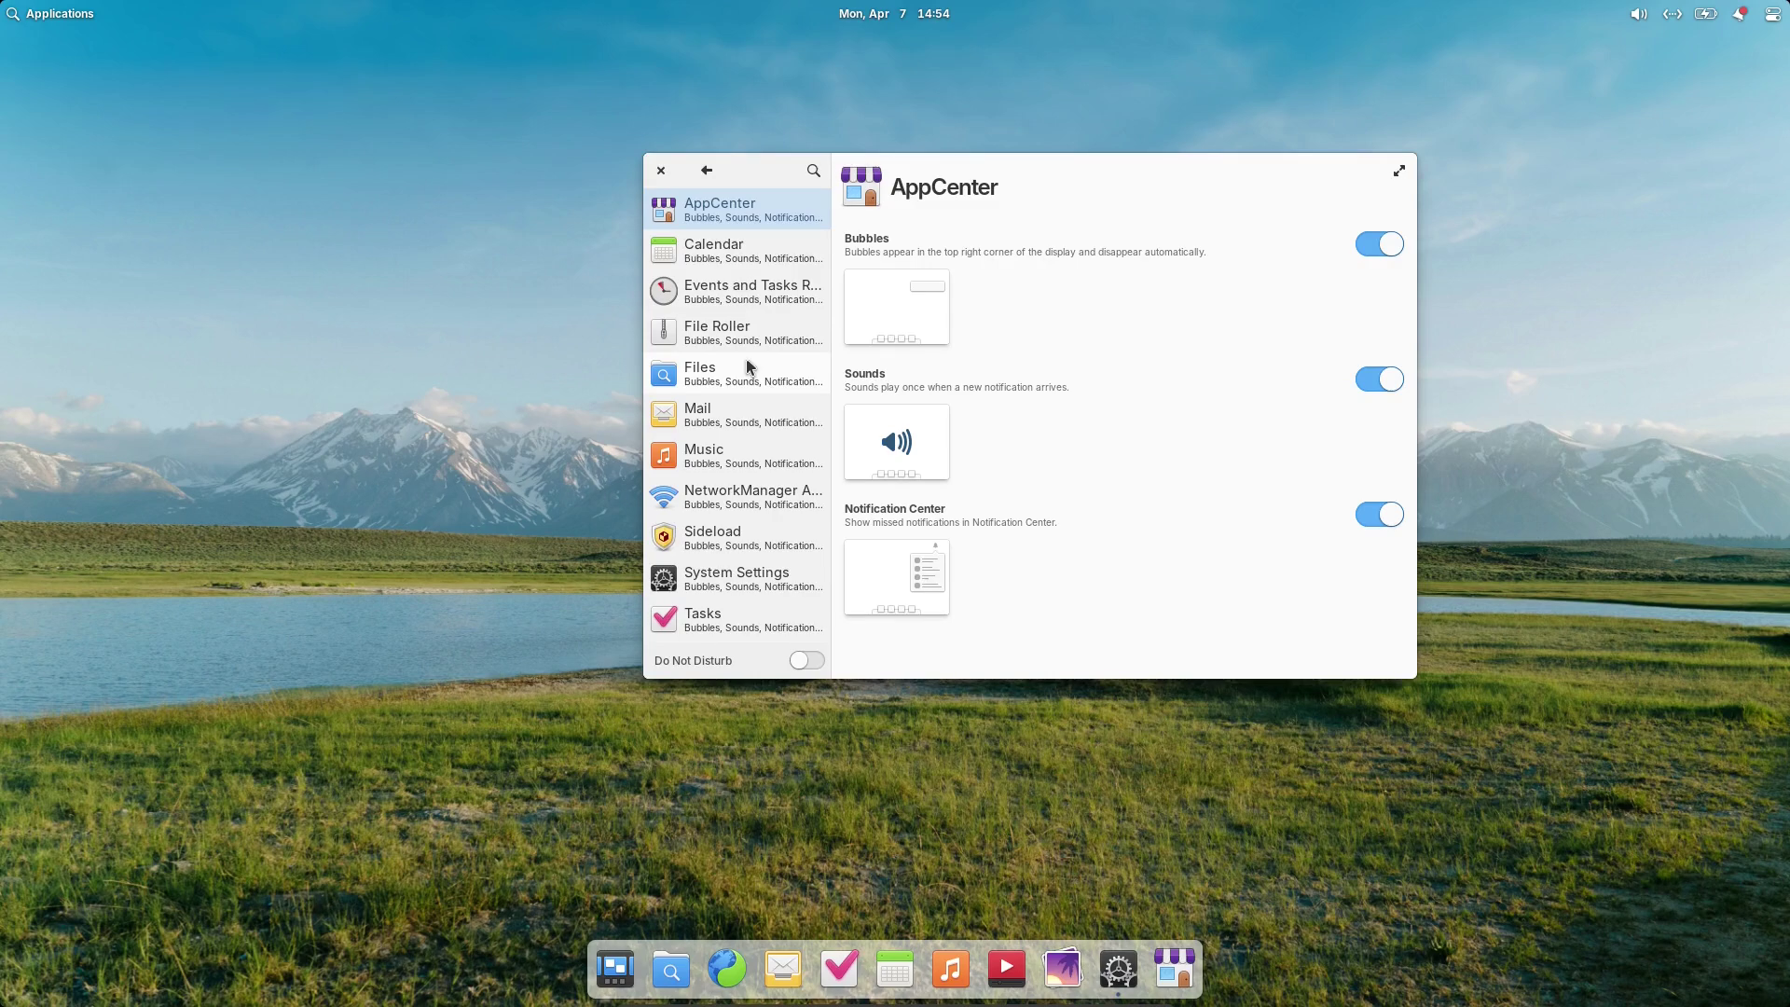
left_click(722, 407)
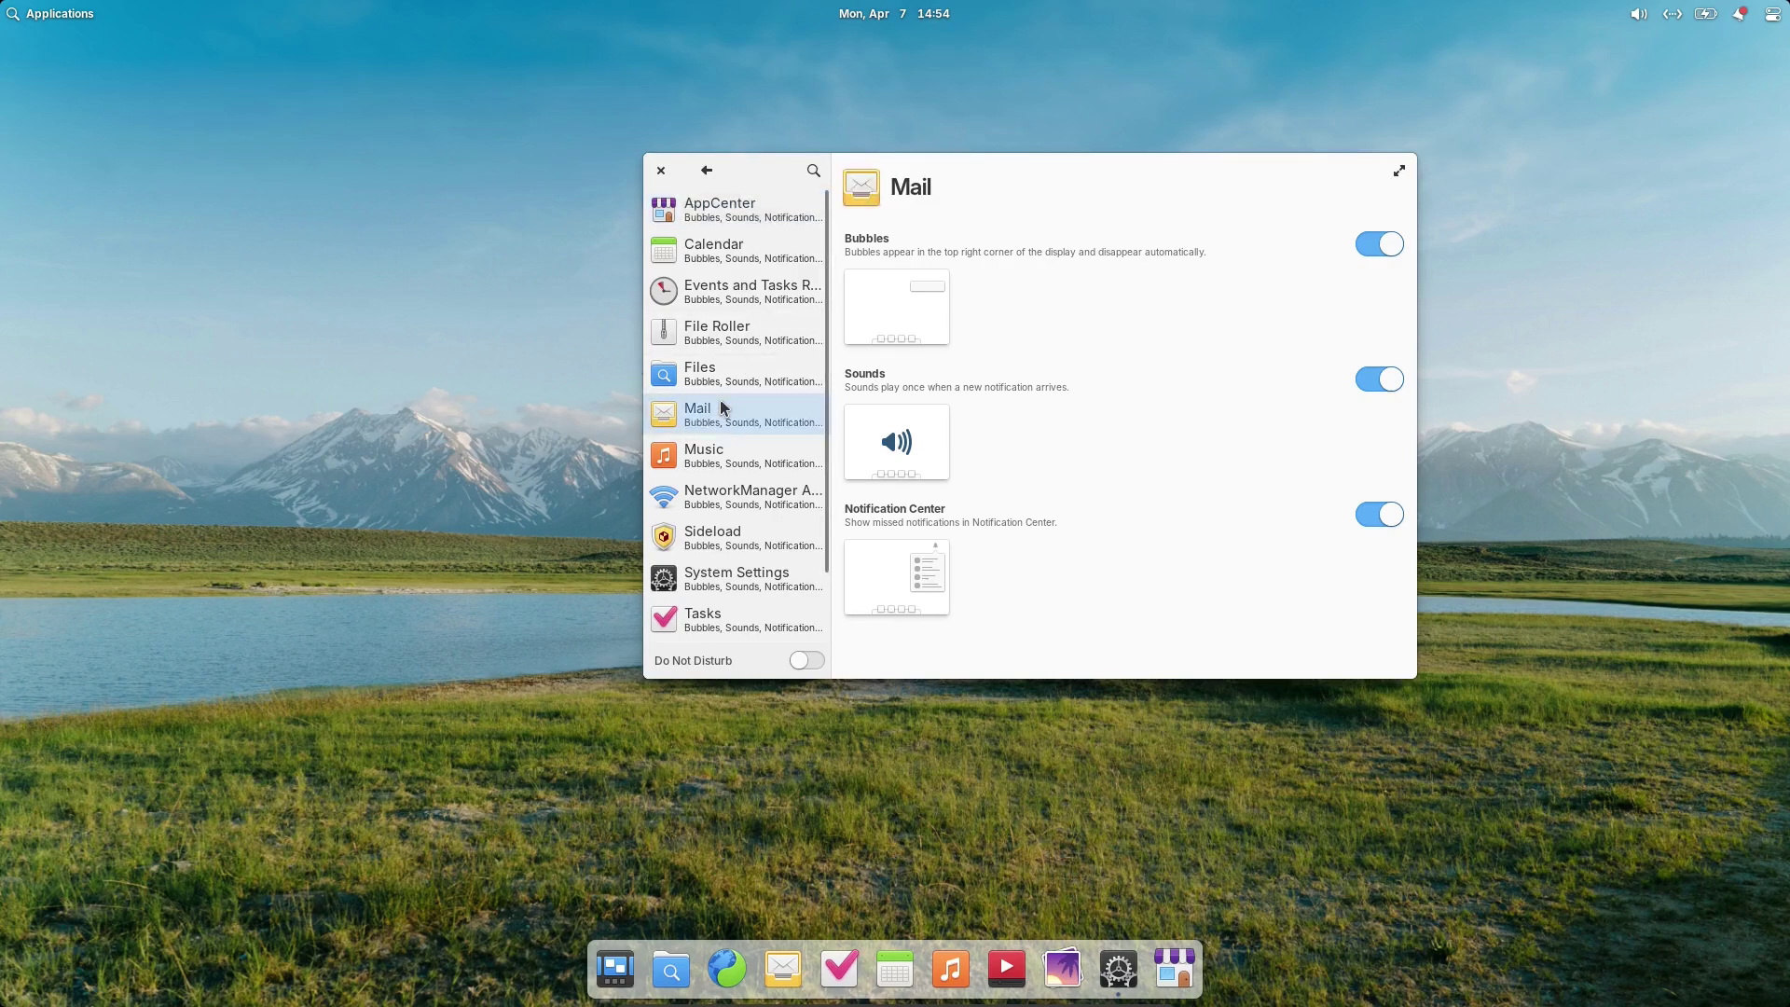
left_click(746, 450)
left_click(734, 494)
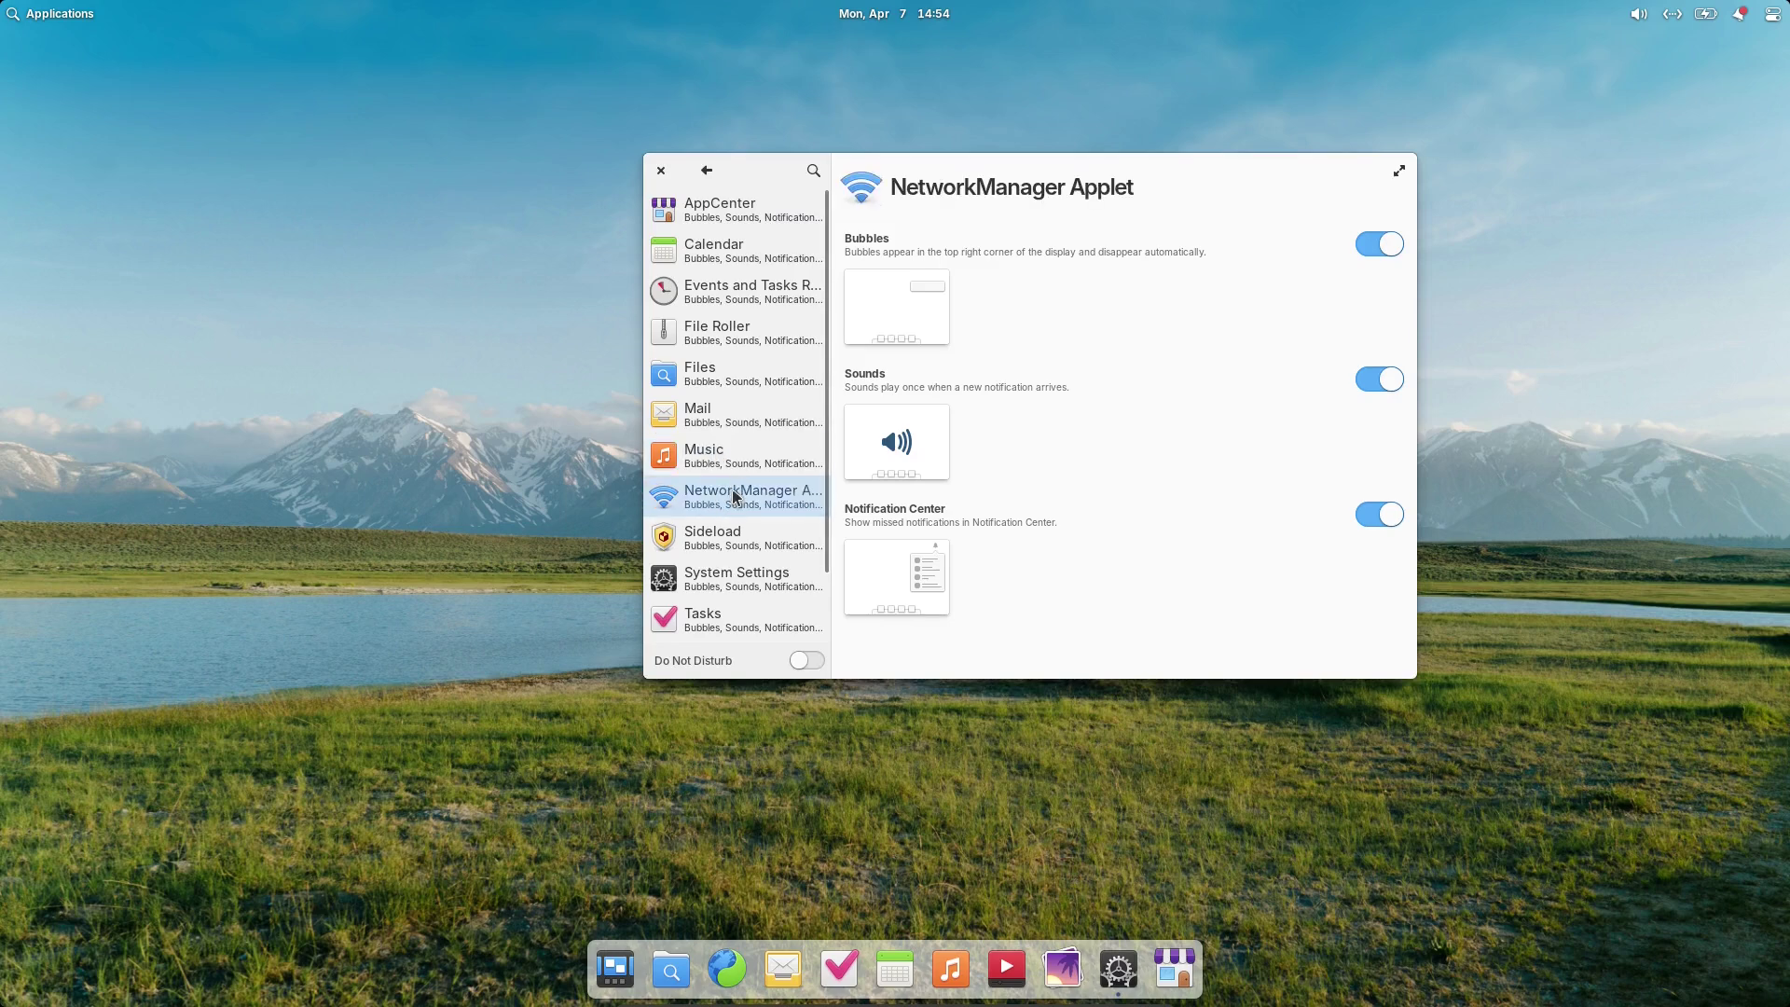
scroll(739, 504, "down", 2)
left_click(764, 536)
scroll(771, 483, "up", 2)
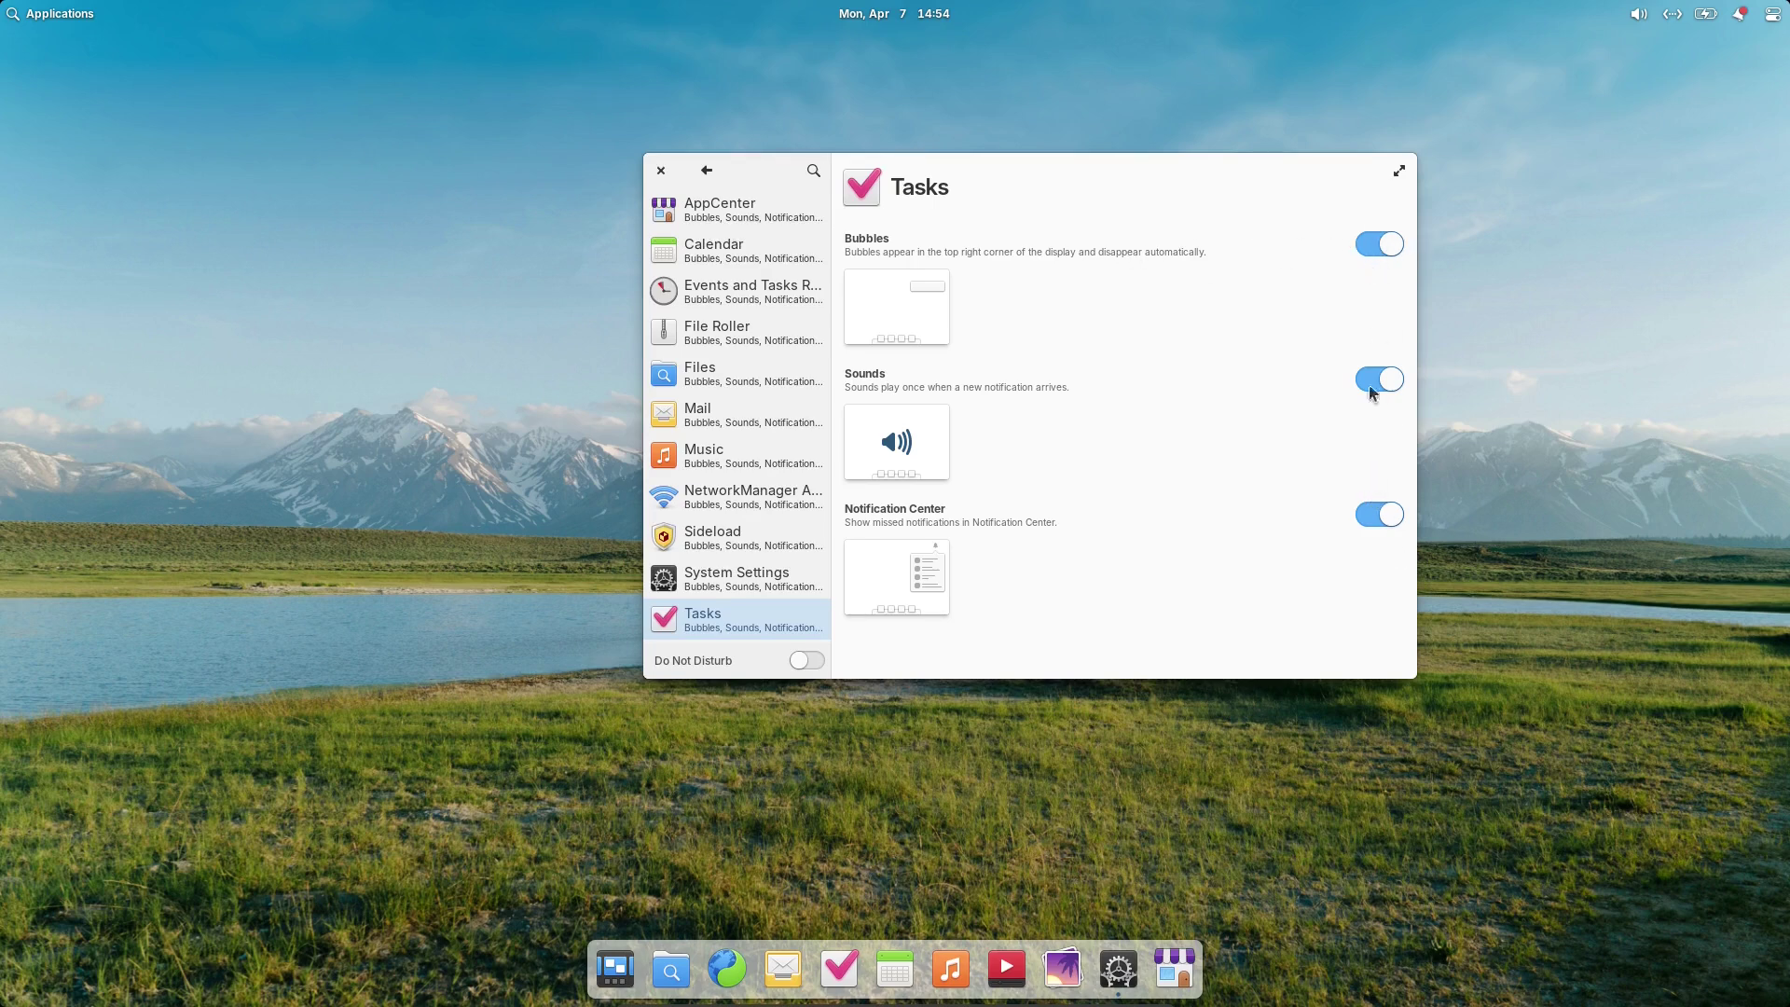
left_click(752, 245)
left_click(757, 205)
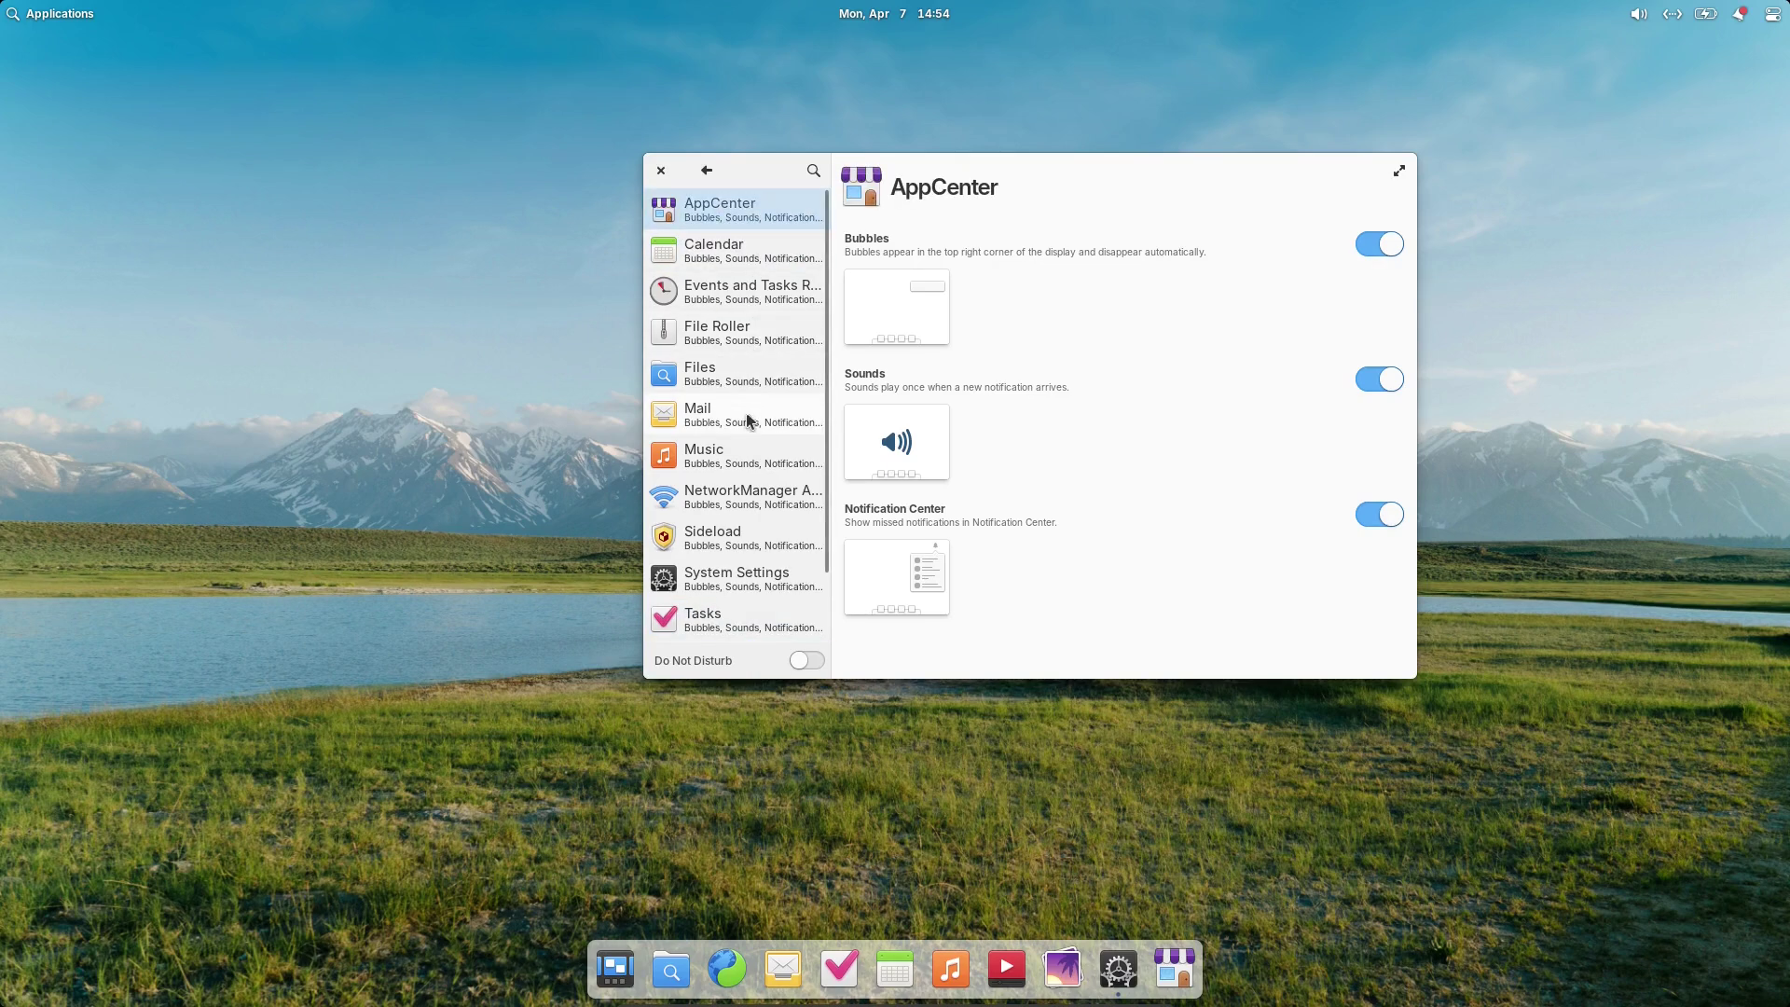
scroll(751, 428, "down", 2)
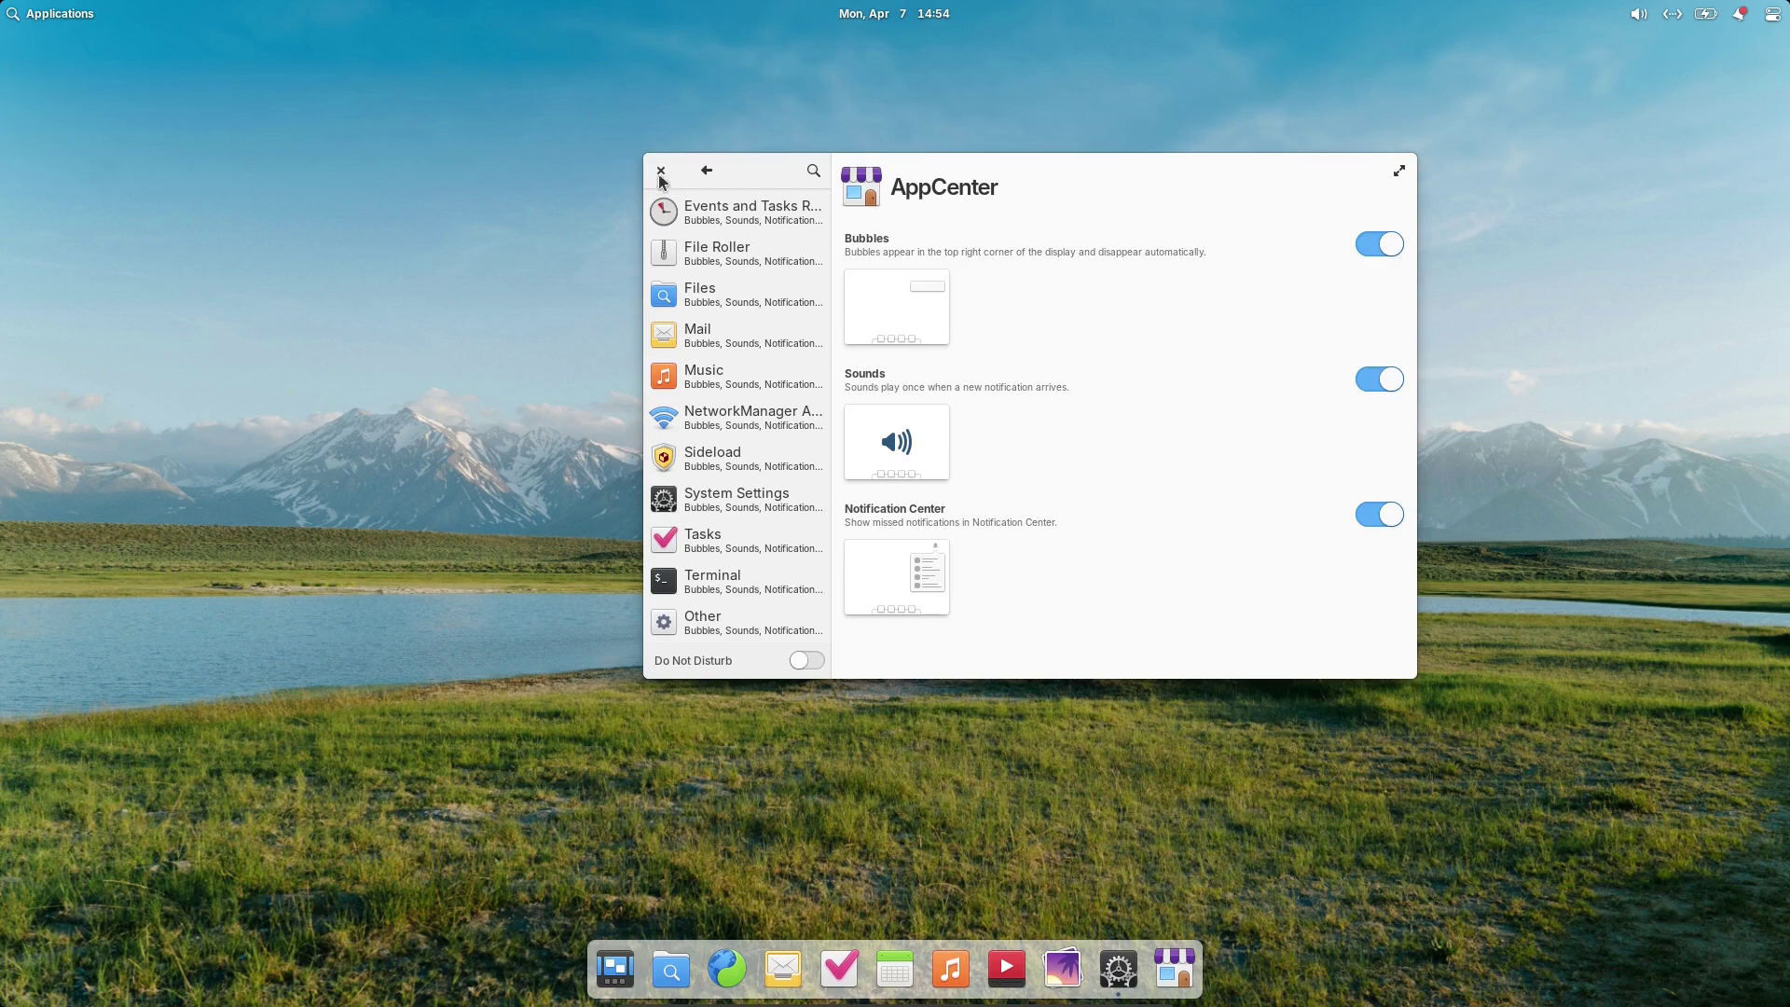
left_click(703, 170)
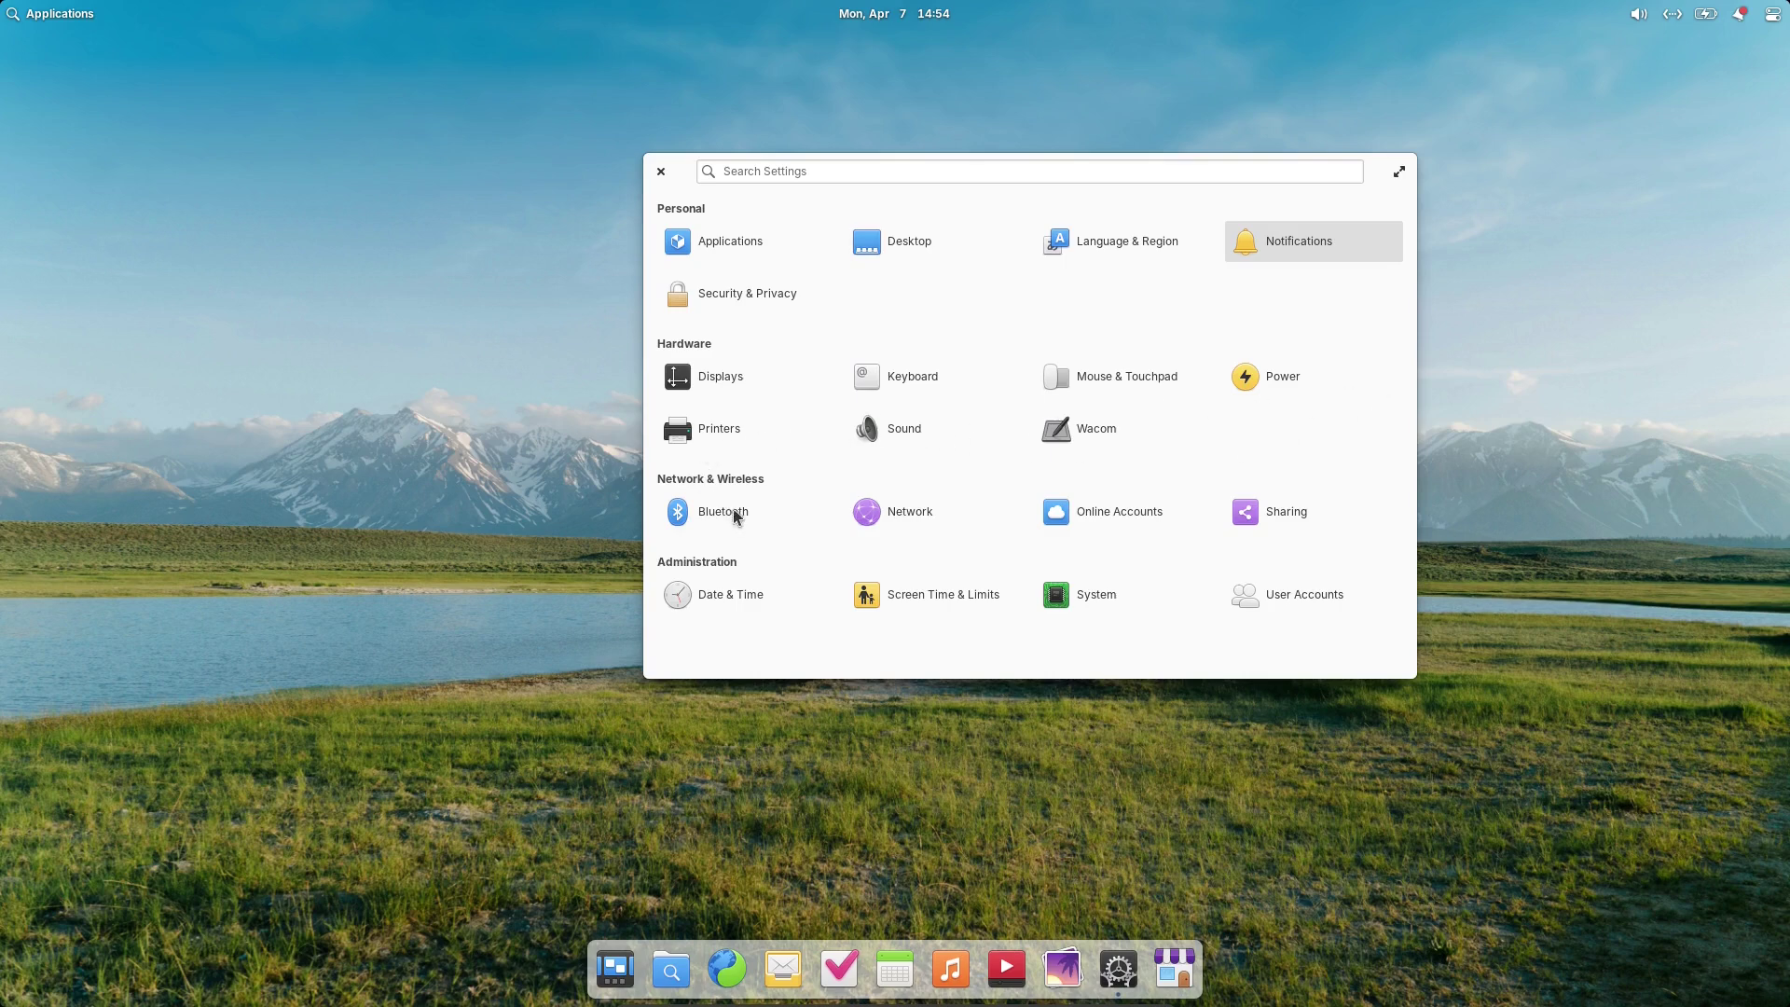
Step: Open Wired connection 1's advanced editor from Network settings, showing its General options
left_click(919, 513)
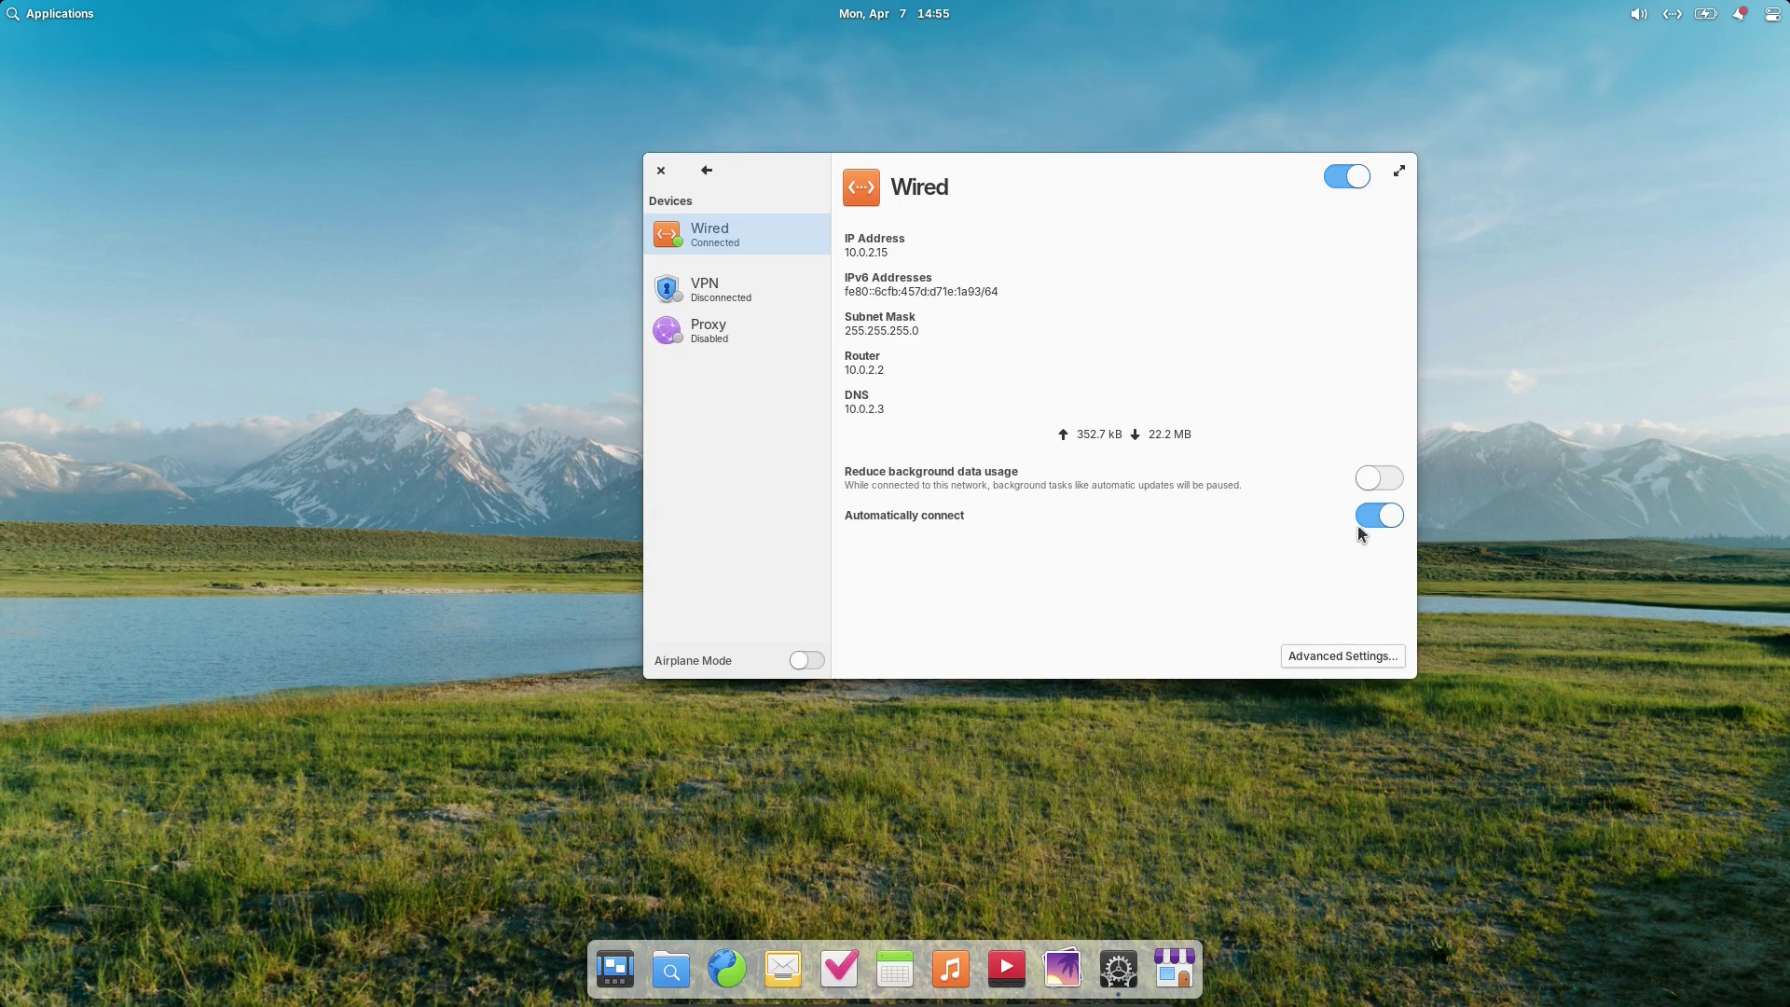
left_click(1368, 654)
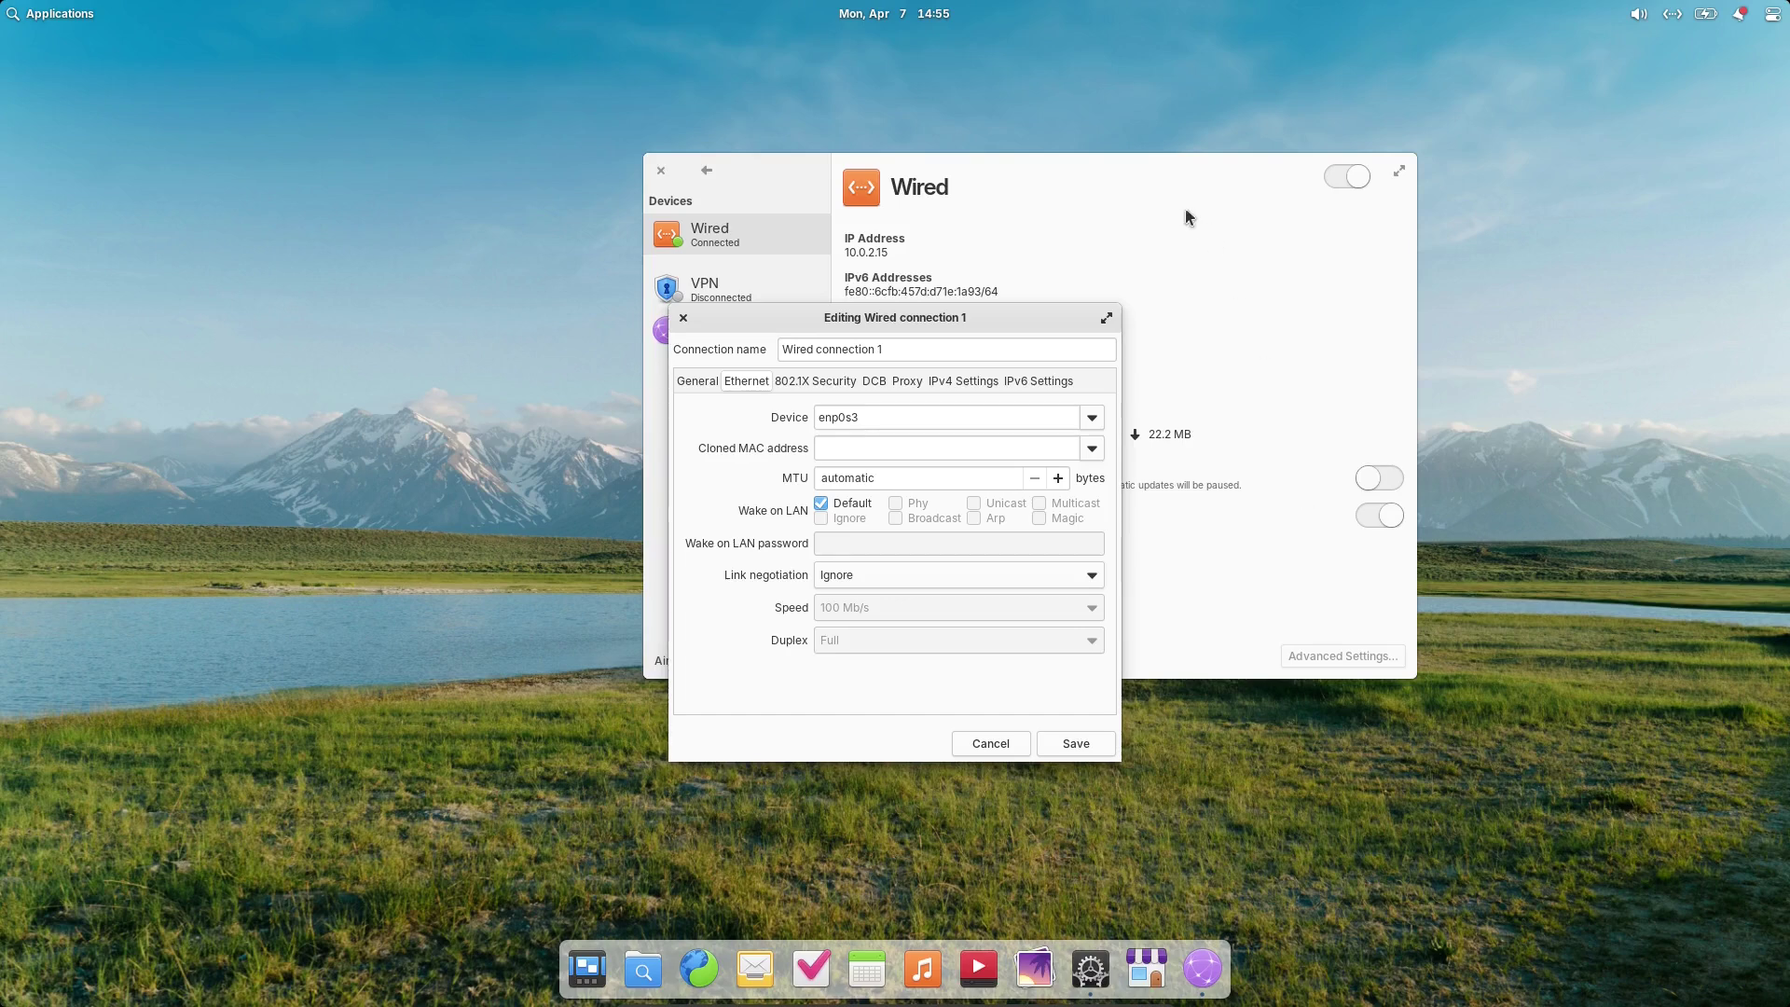
left_click(699, 382)
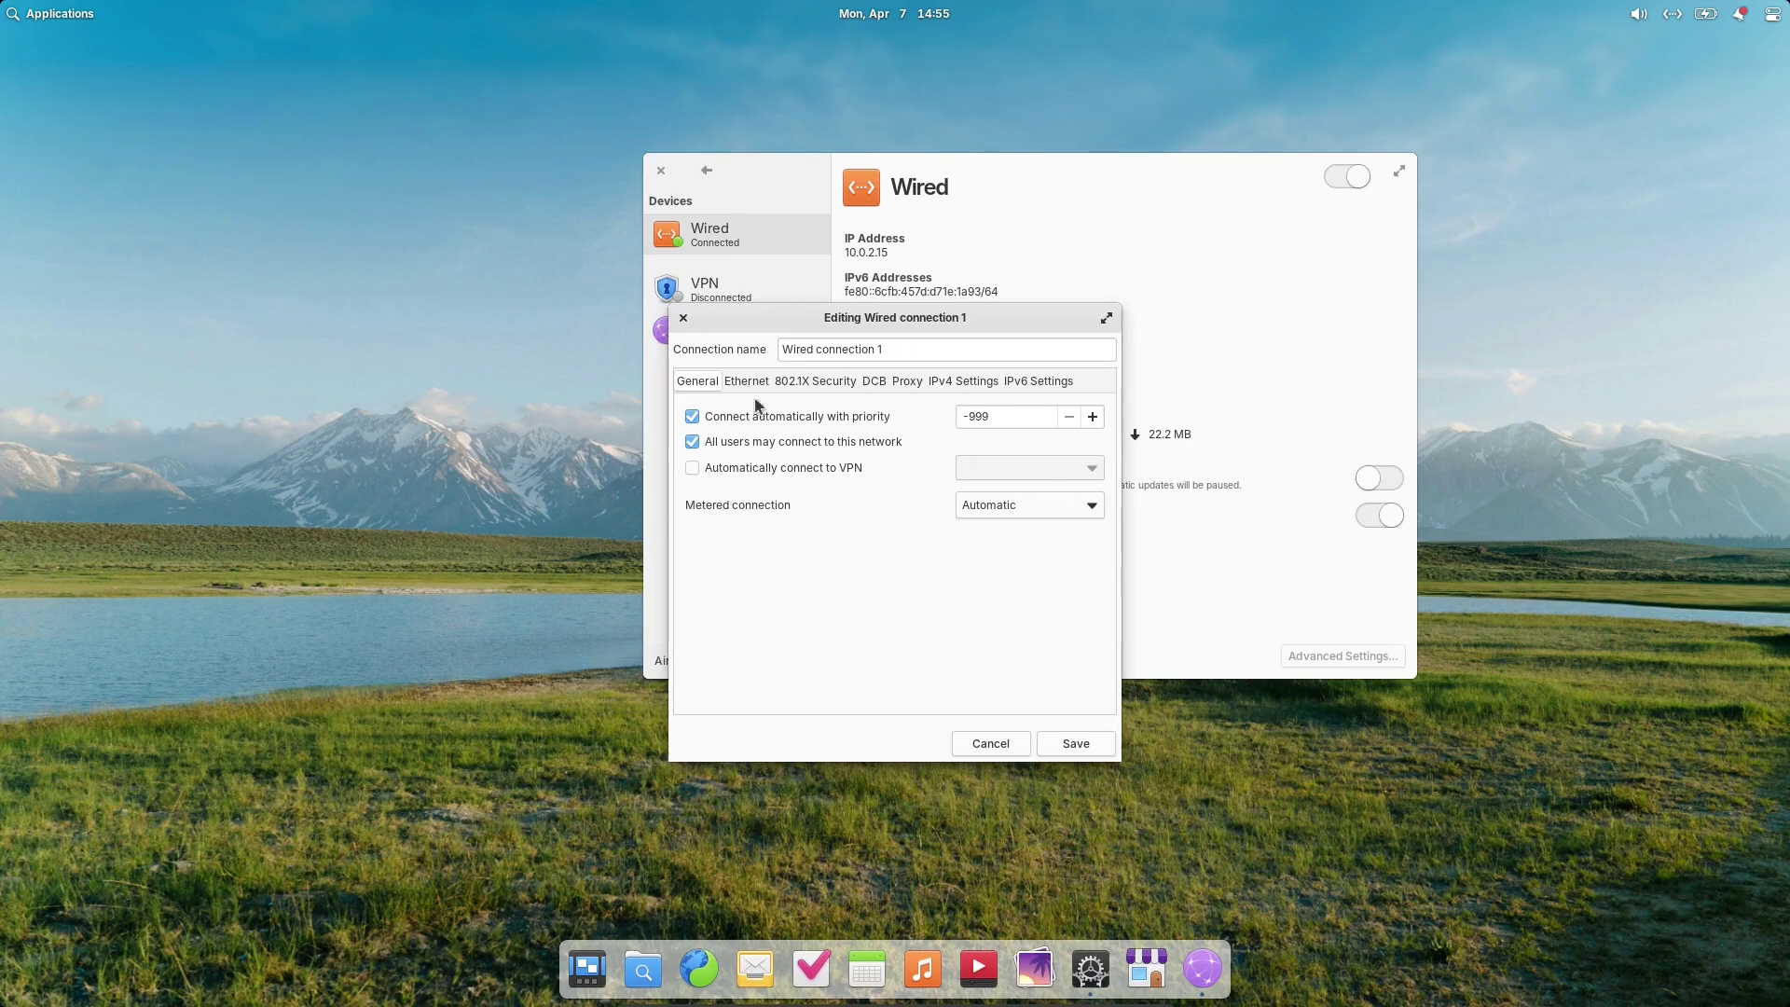
Step: Keep metered connection on Automatic, close the editor unsaved, and return to the settings overview
left_click(1043, 505)
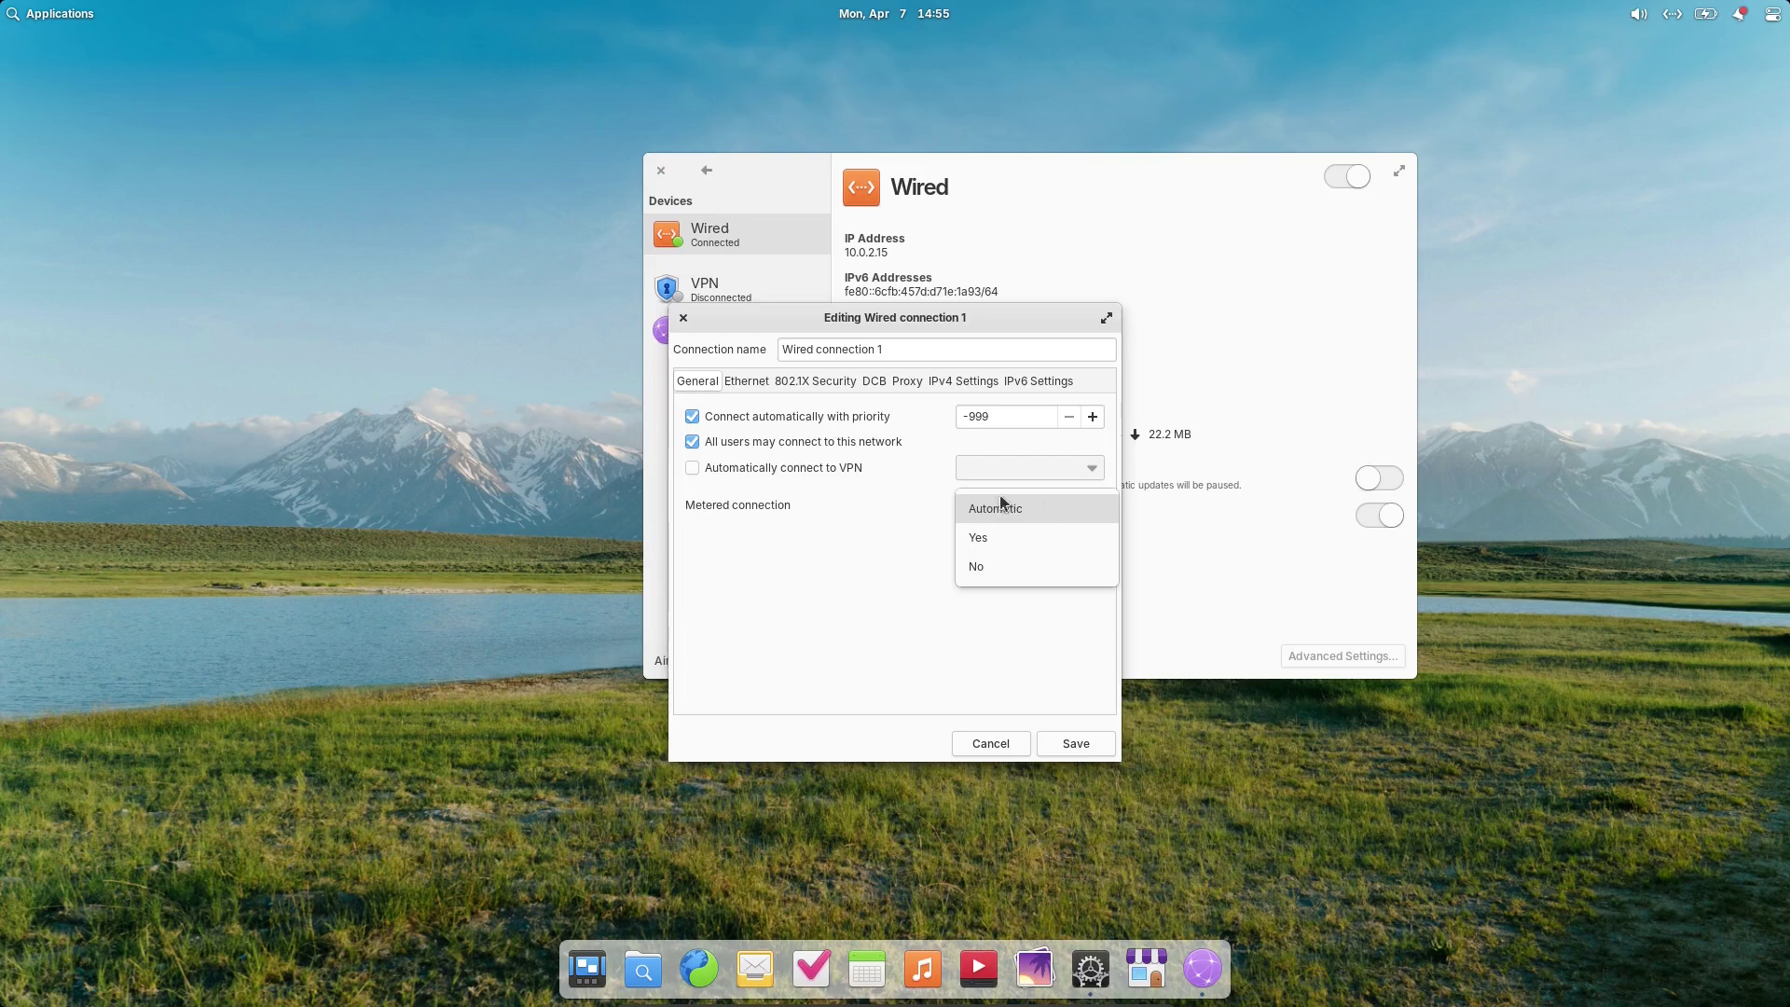
left_click(877, 590)
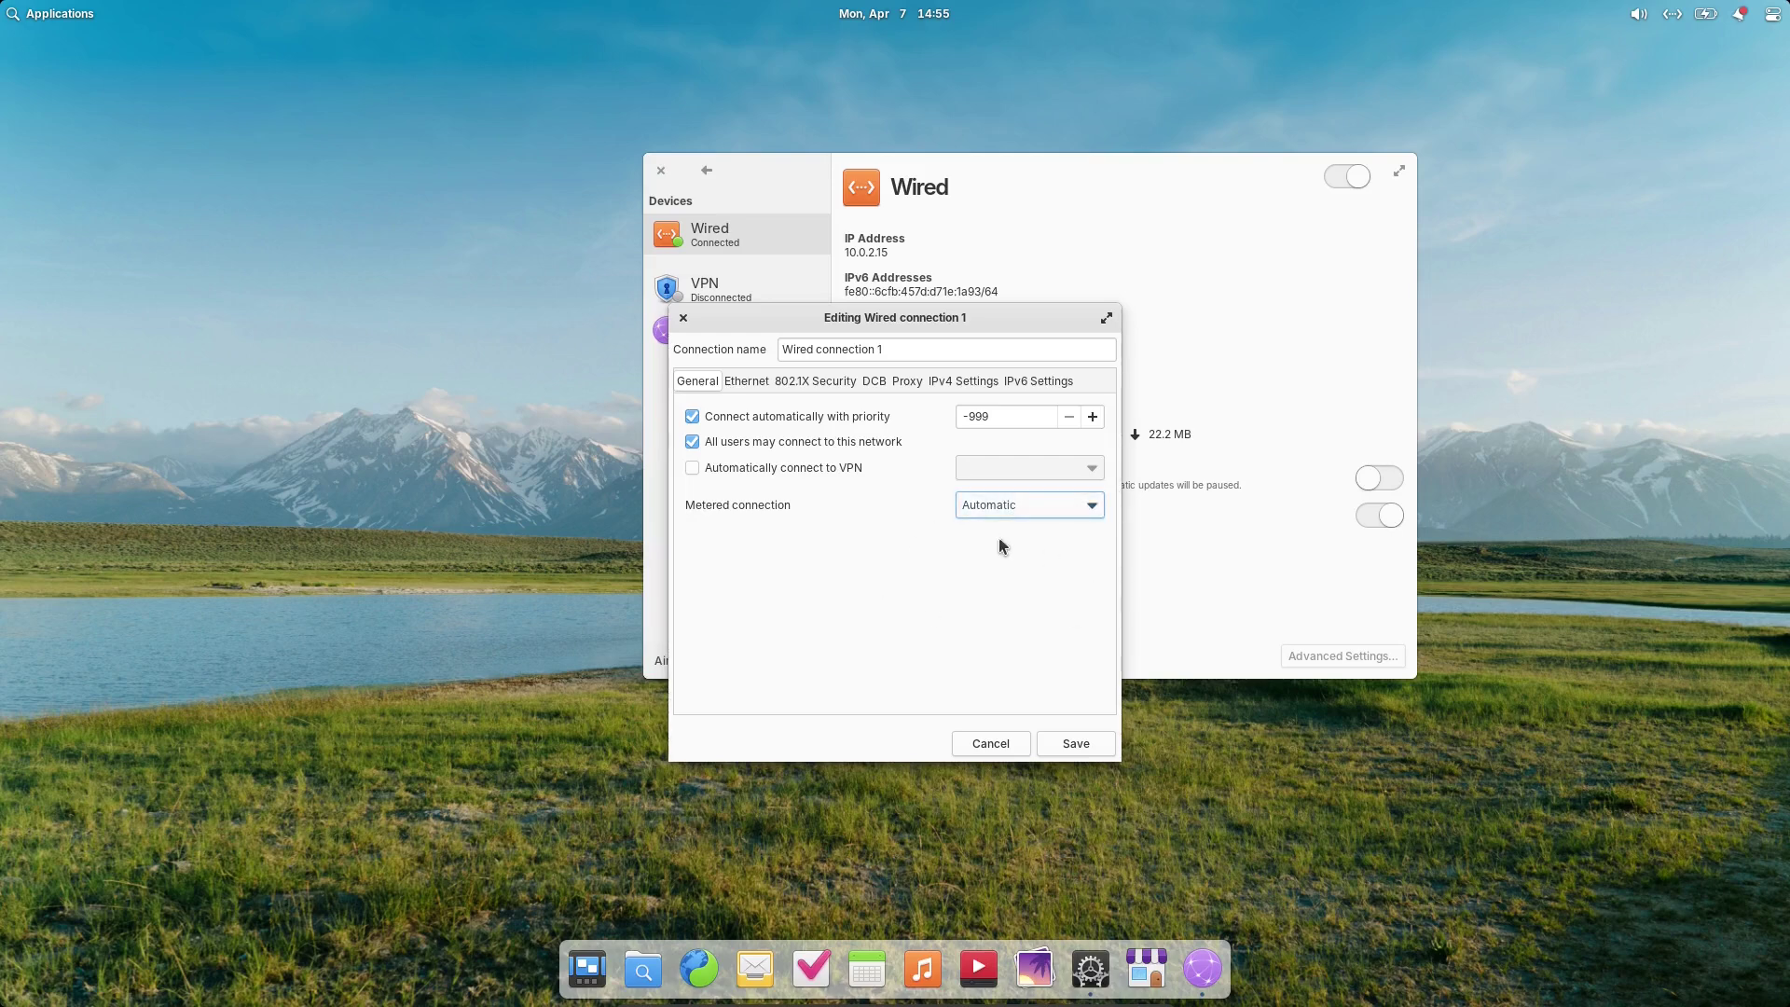
left_click(685, 320)
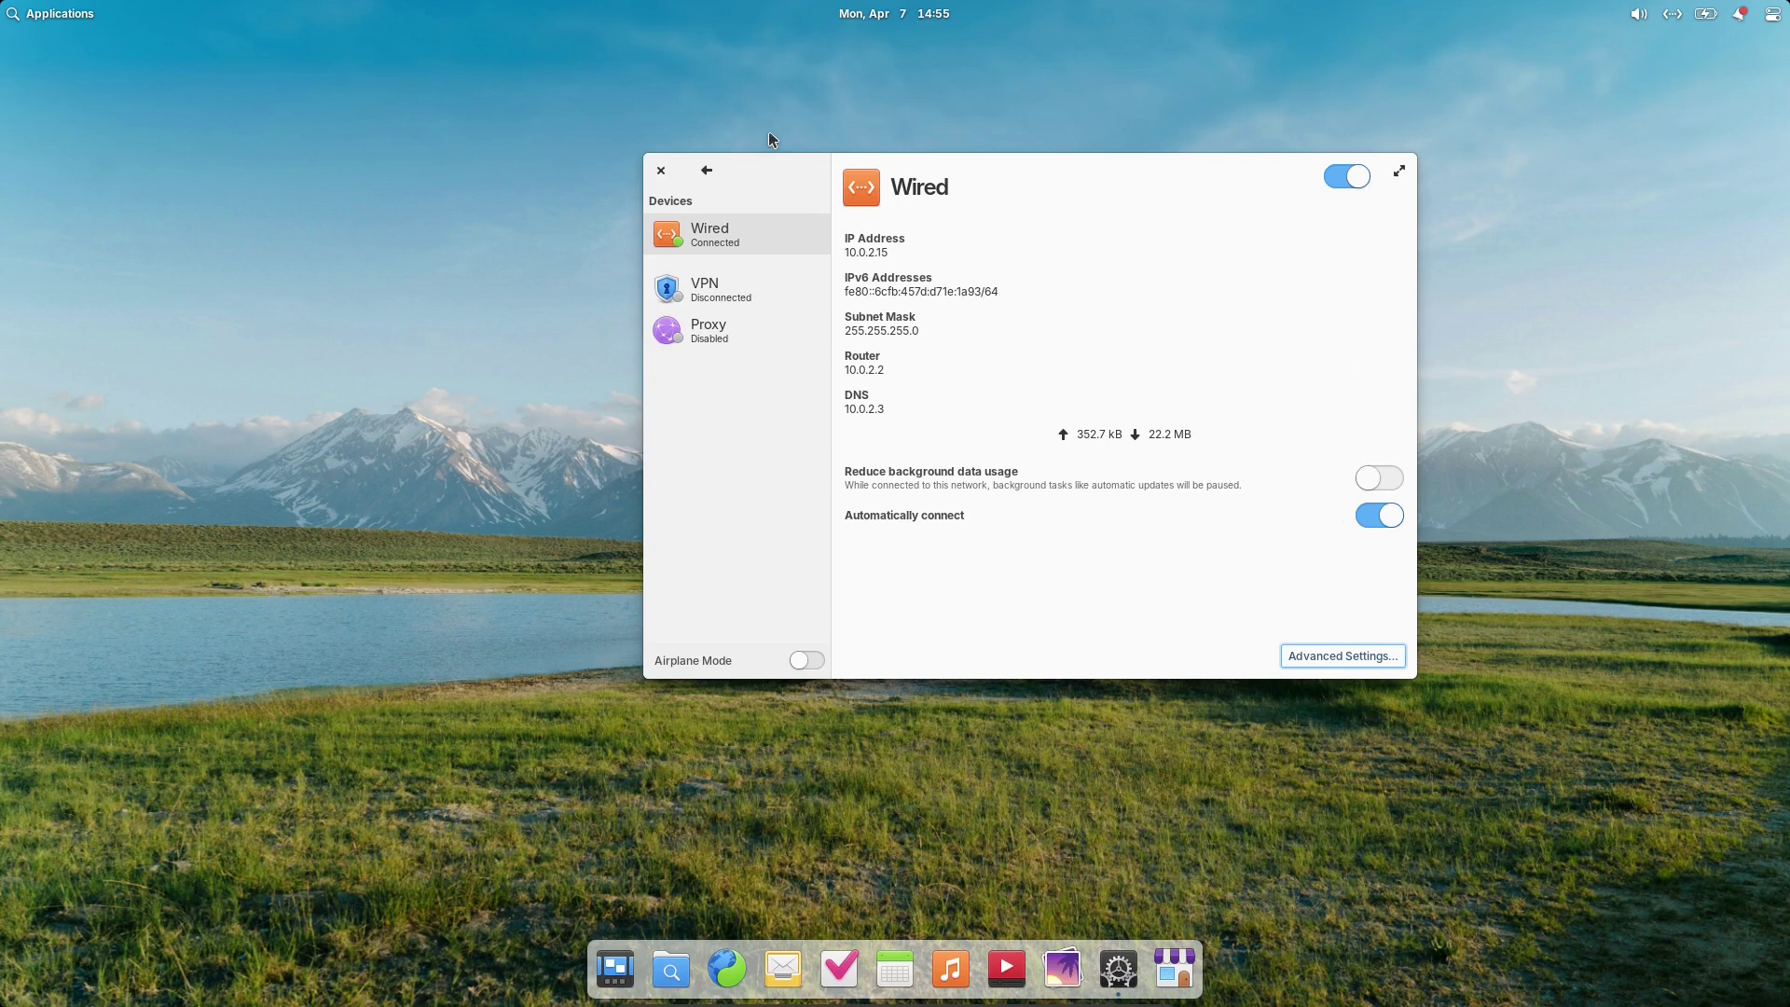
left_click(708, 171)
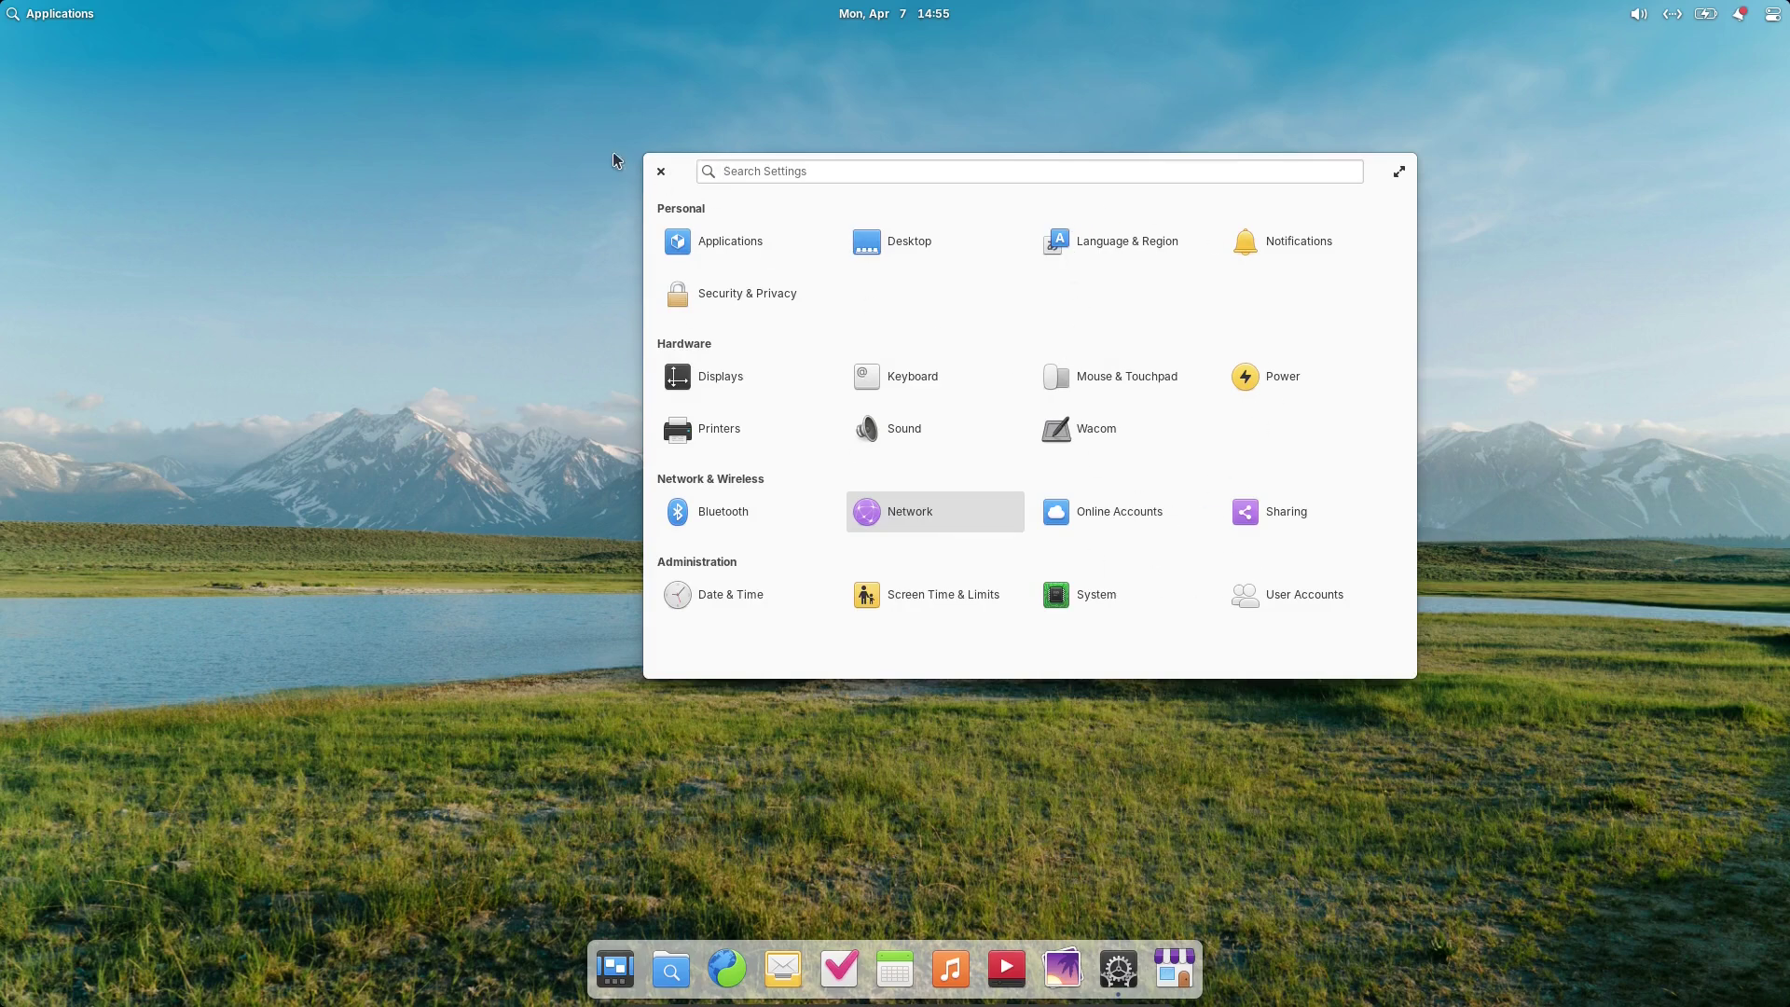
Step: Close System Settings, dismiss an AppCenter update notification, then clear all notifications
left_click(662, 172)
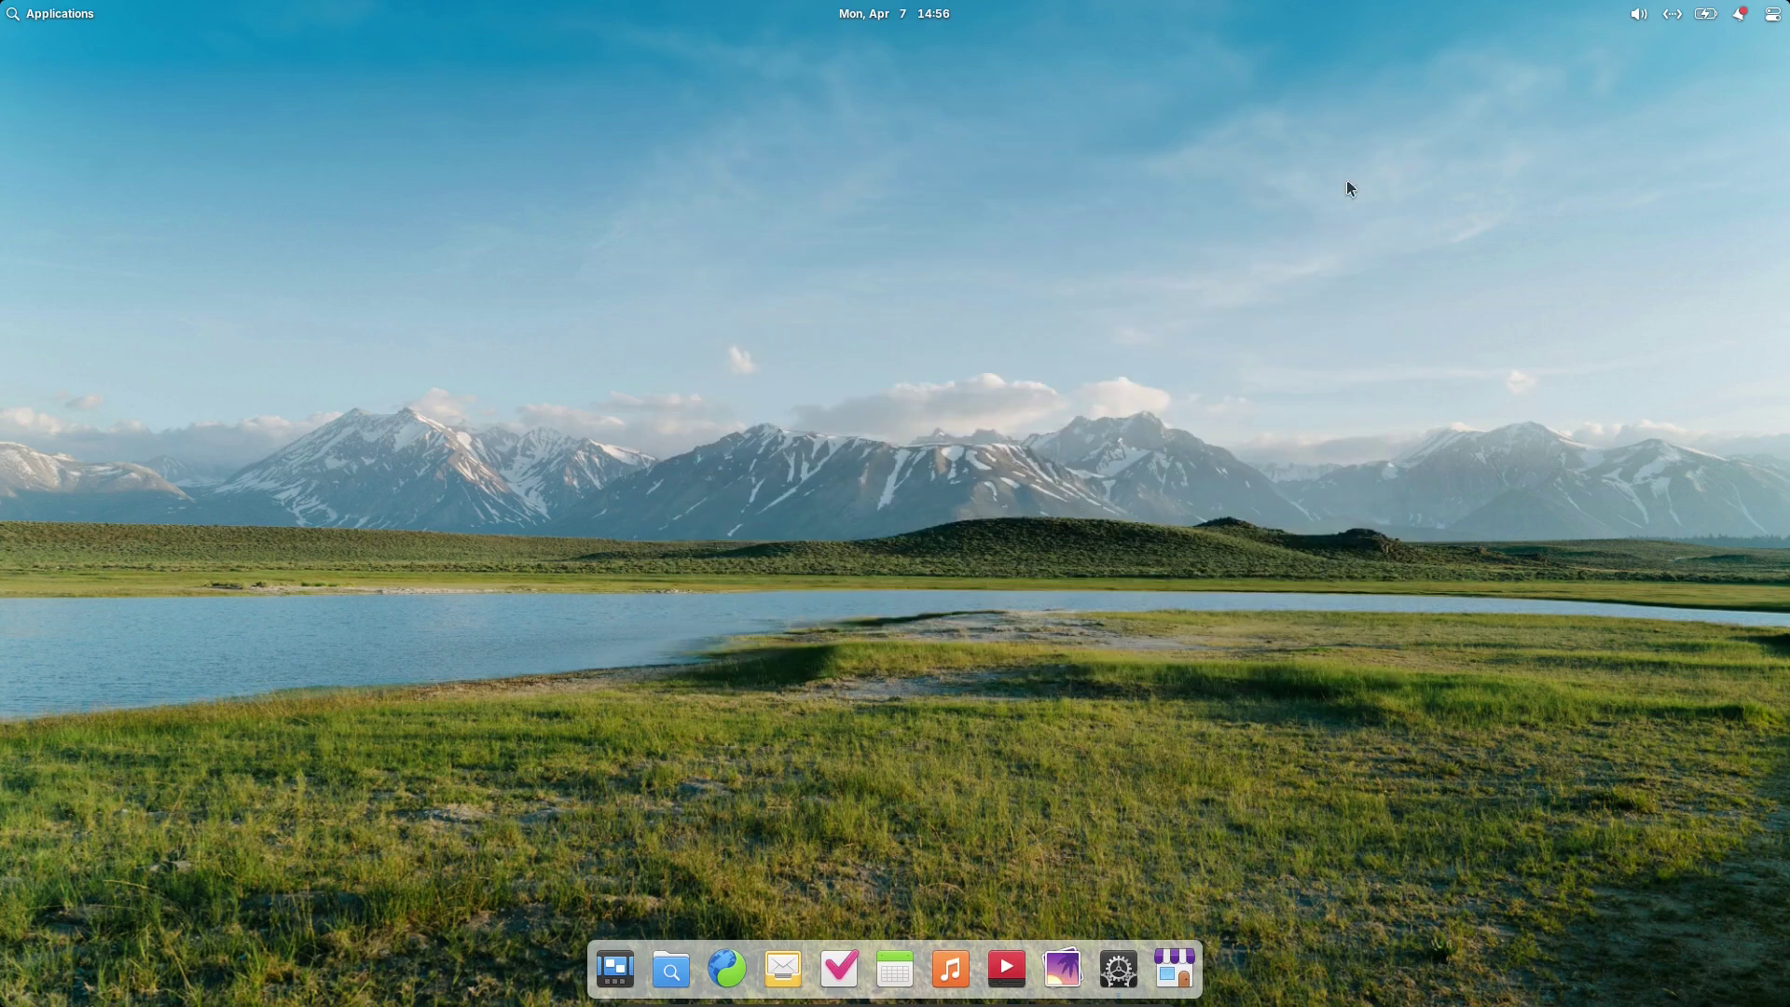
left_click(1746, 19)
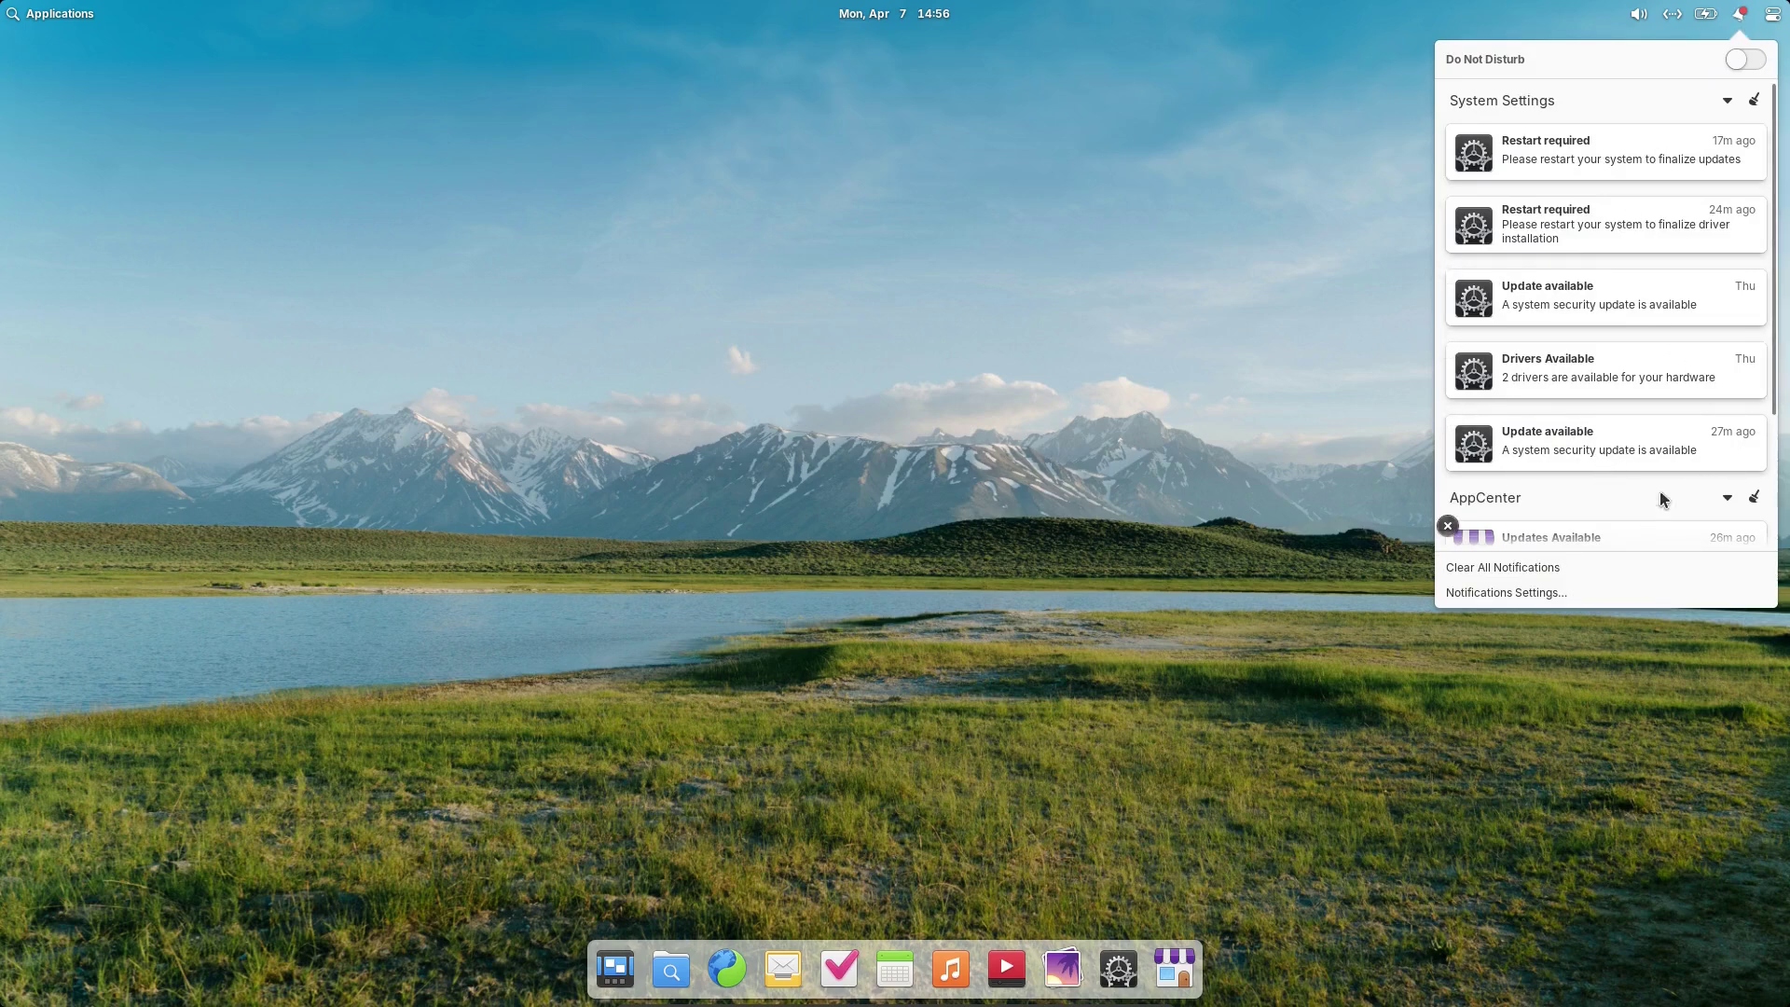
scroll(1603, 333, "down", 3)
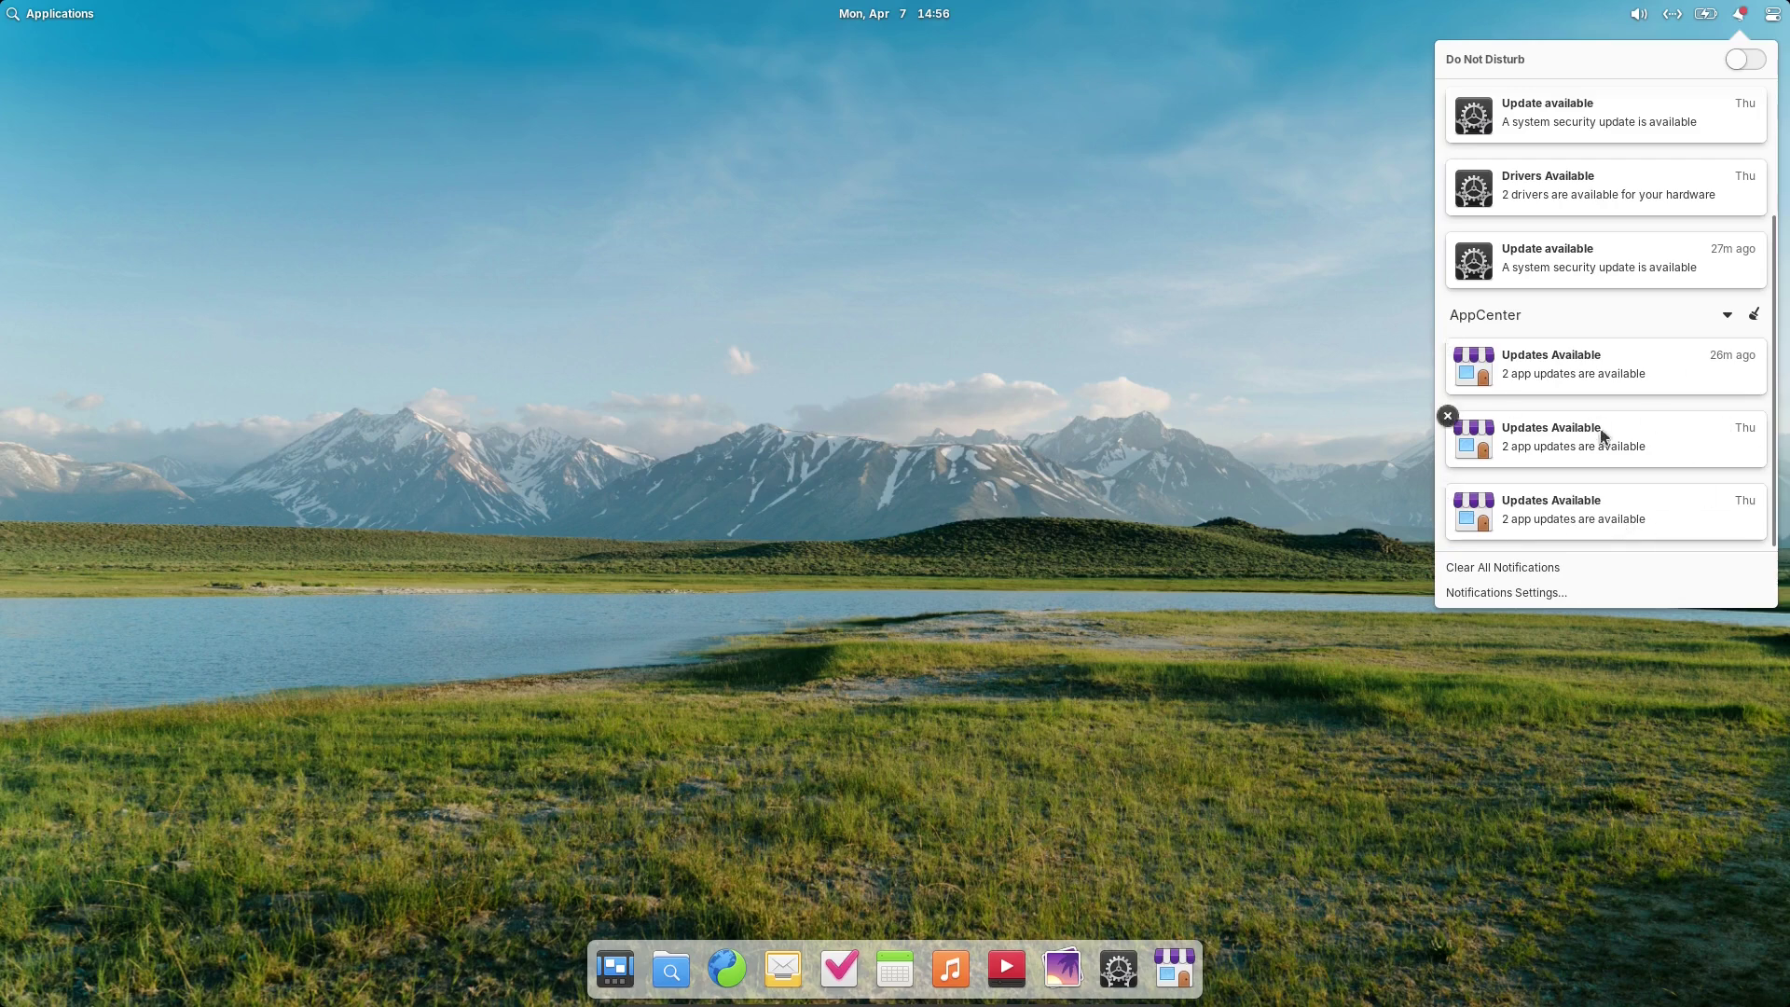
left_click(1658, 440)
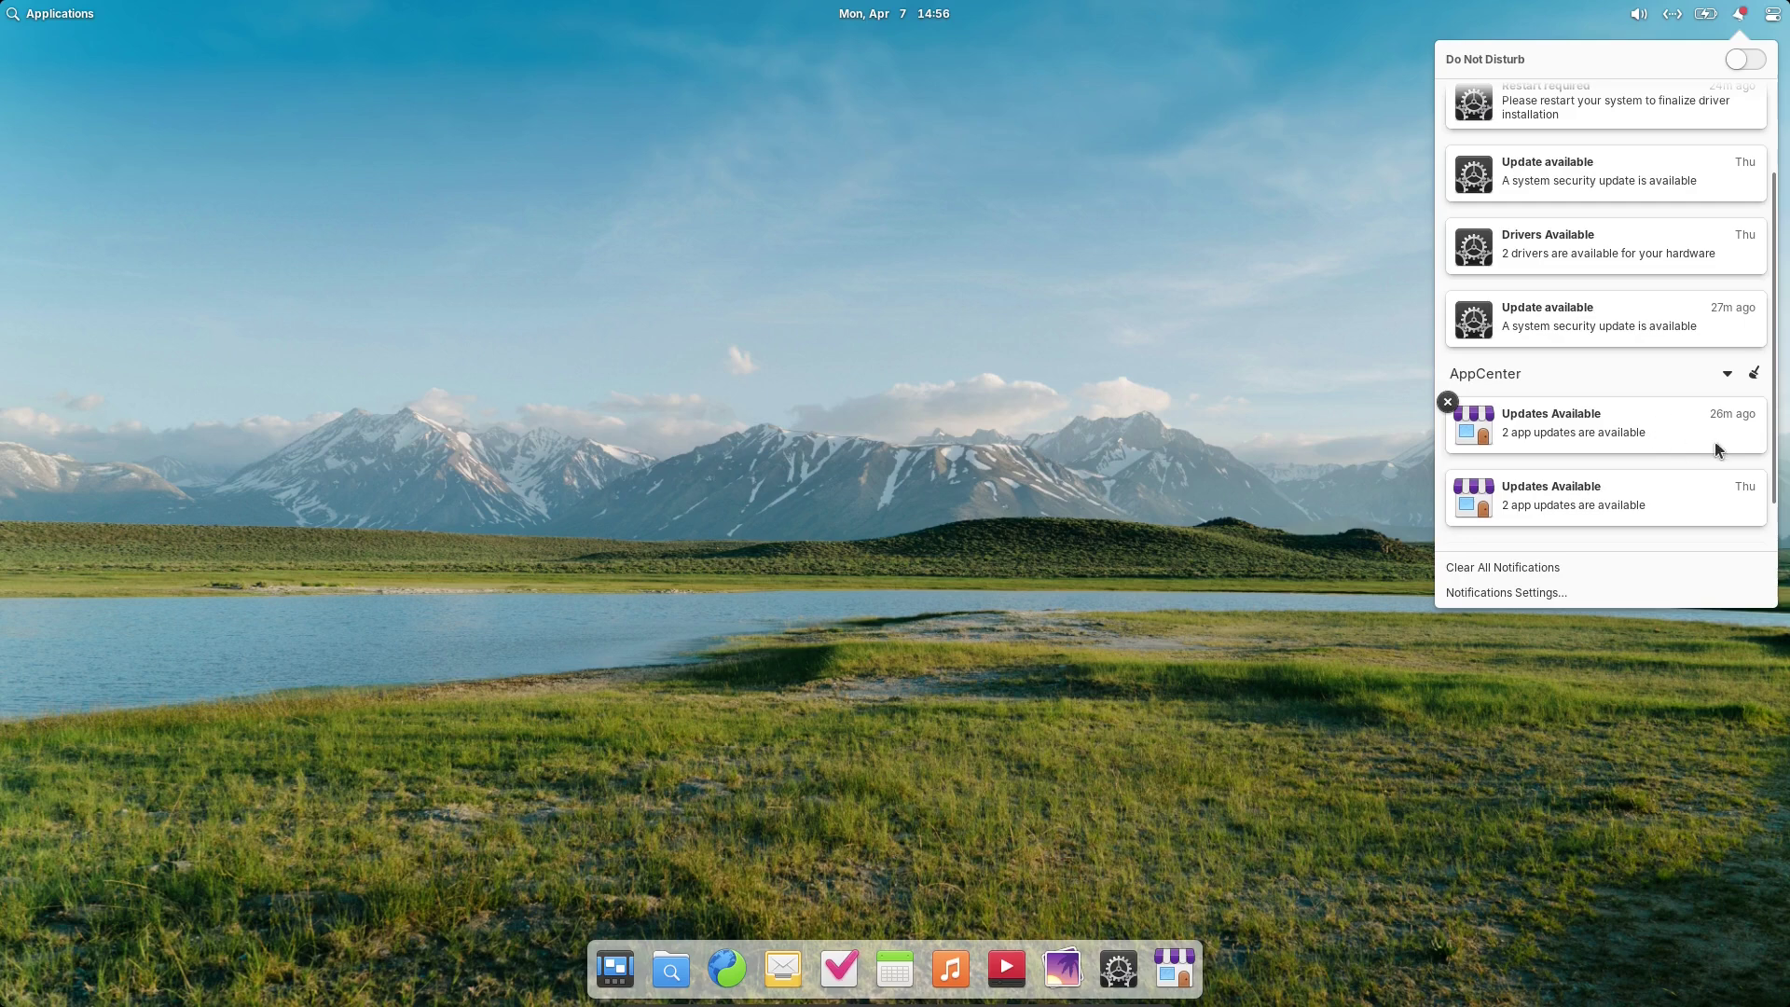
scroll(1650, 447, "up", 1)
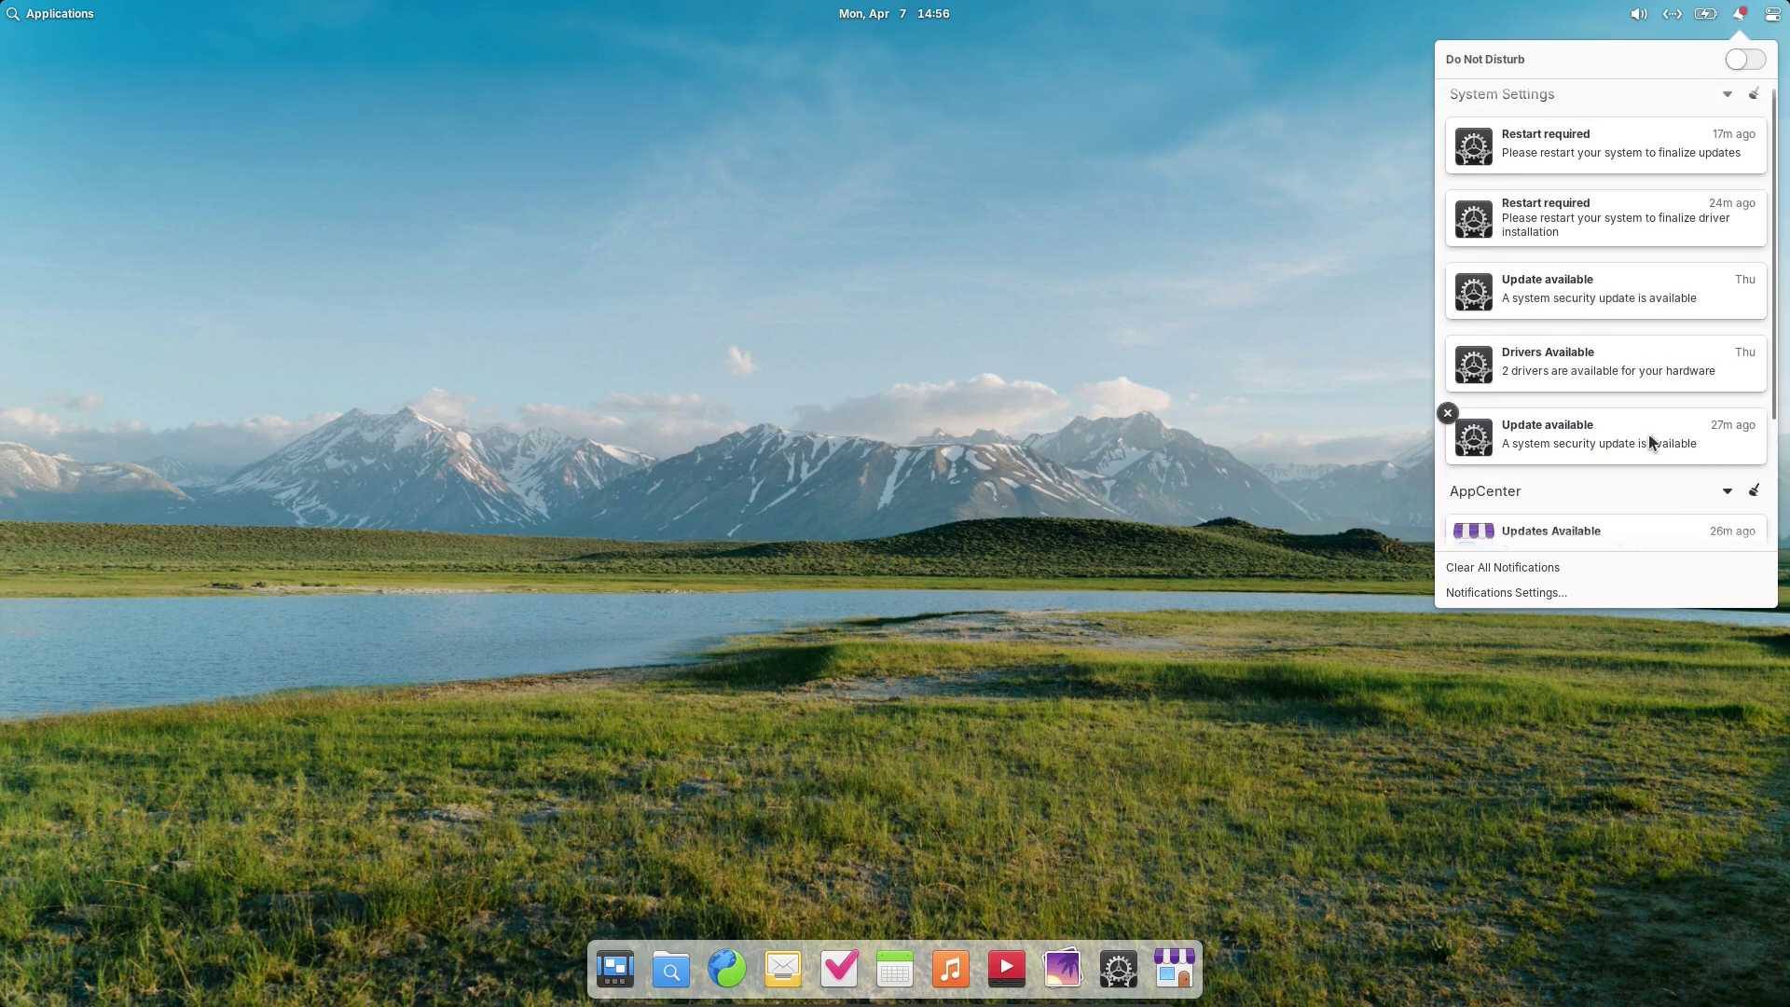
scroll(1622, 452, "up", 1)
scroll(1724, 419, "up", 1)
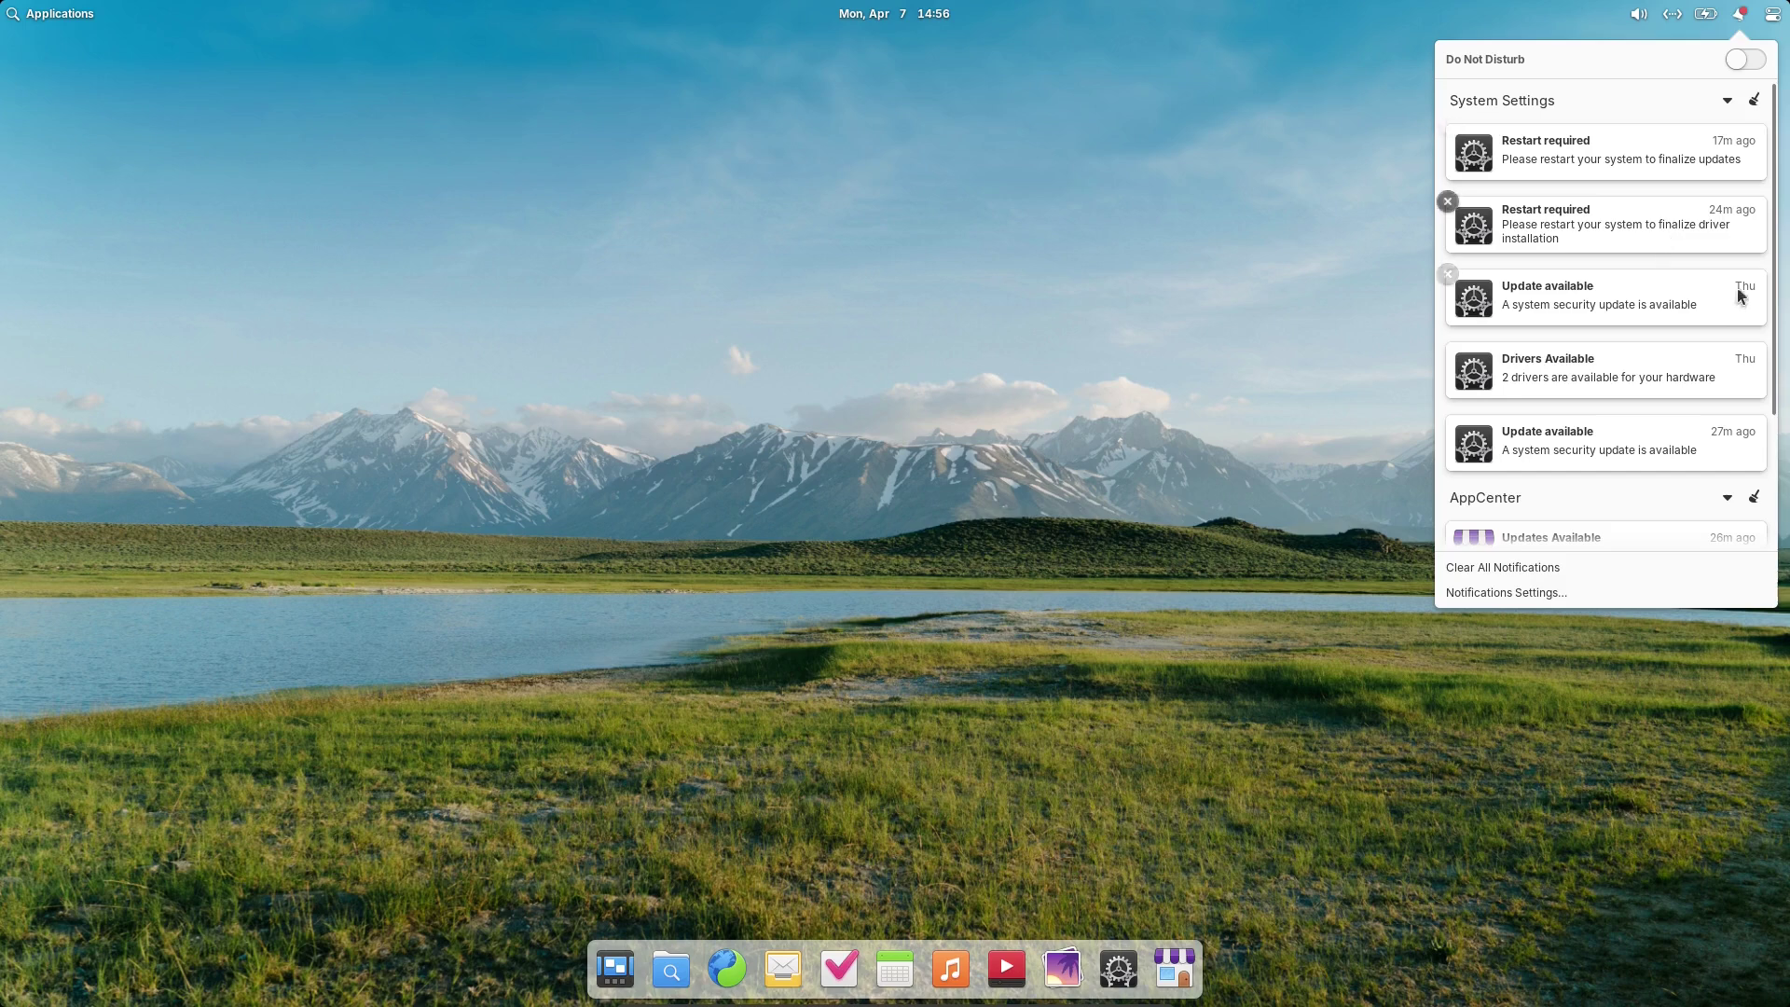
scroll(1501, 363, "down", 2)
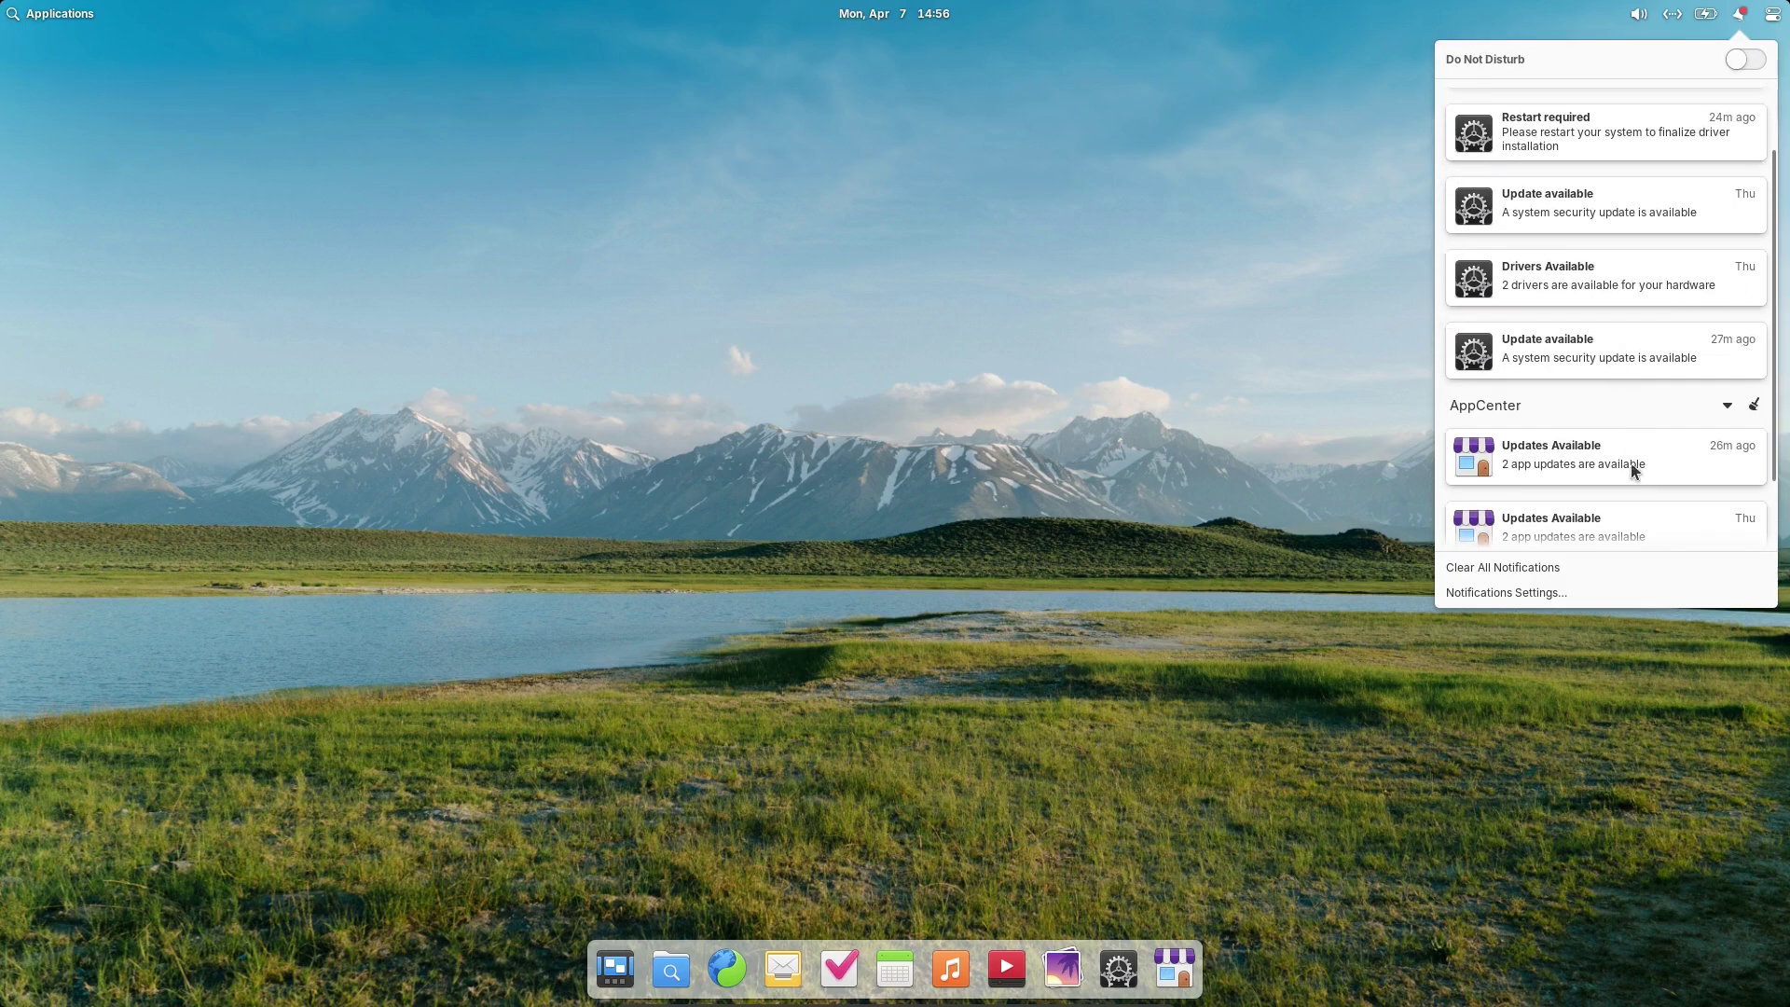
left_click(1545, 571)
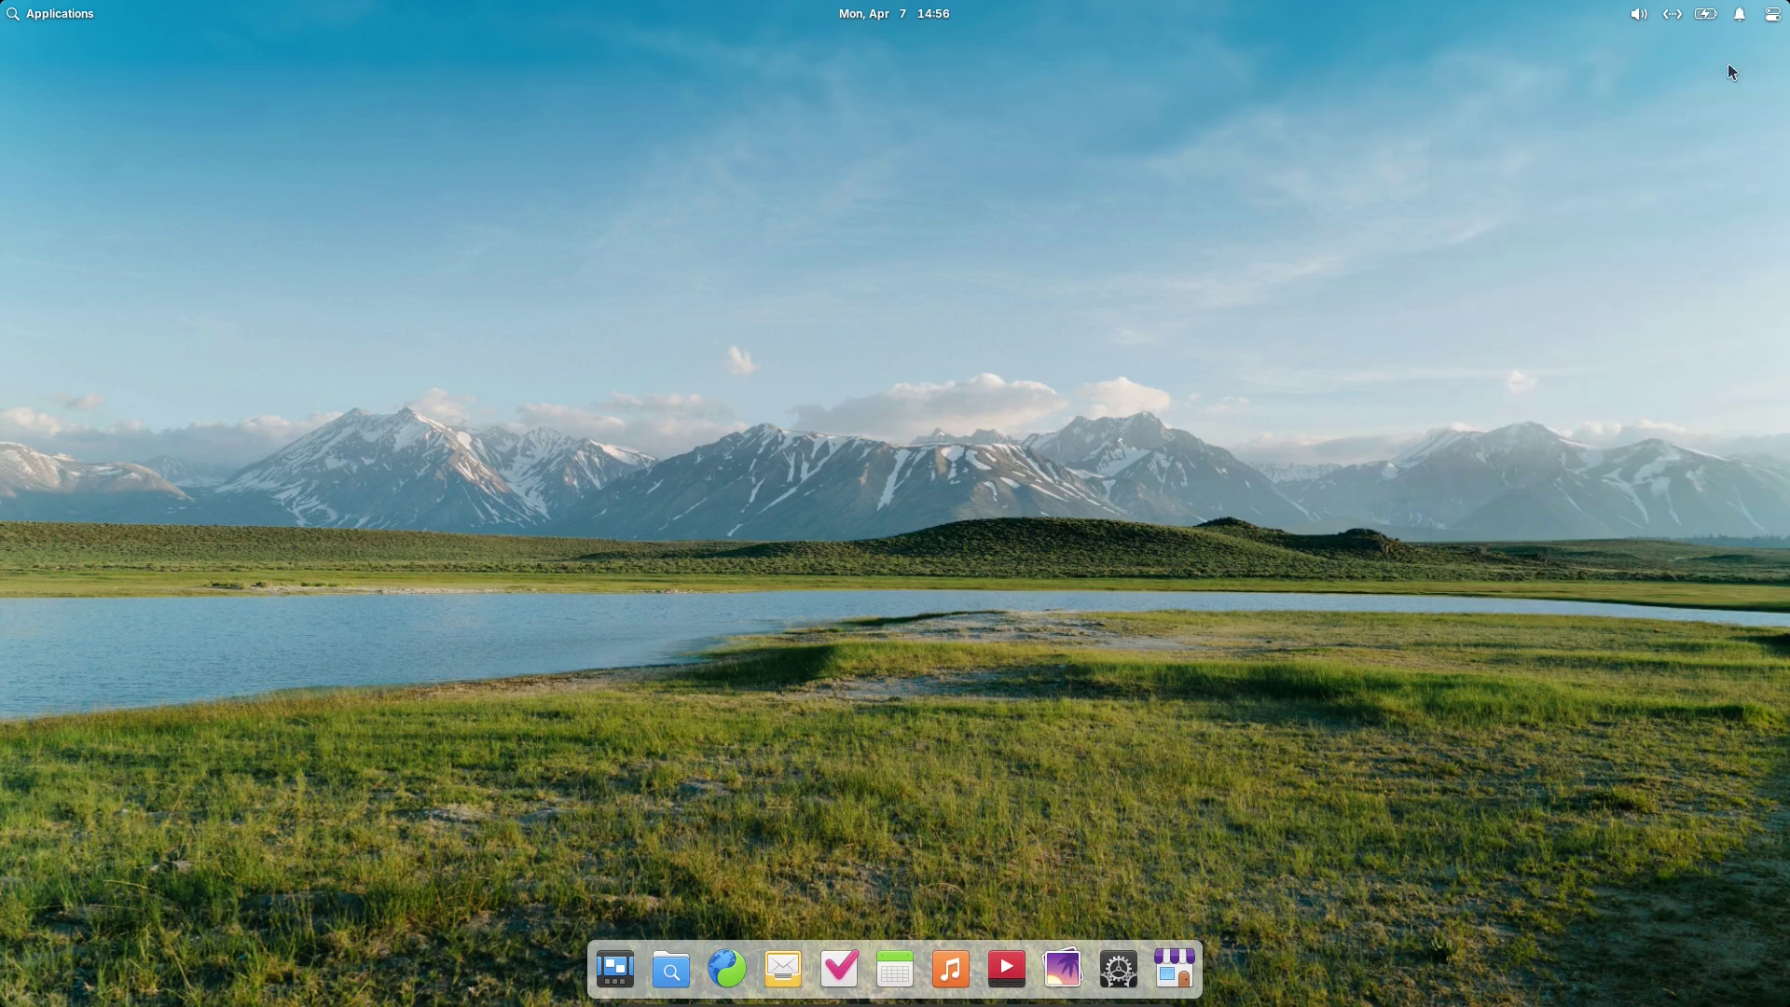
left_click(1738, 17)
left_click(1740, 16)
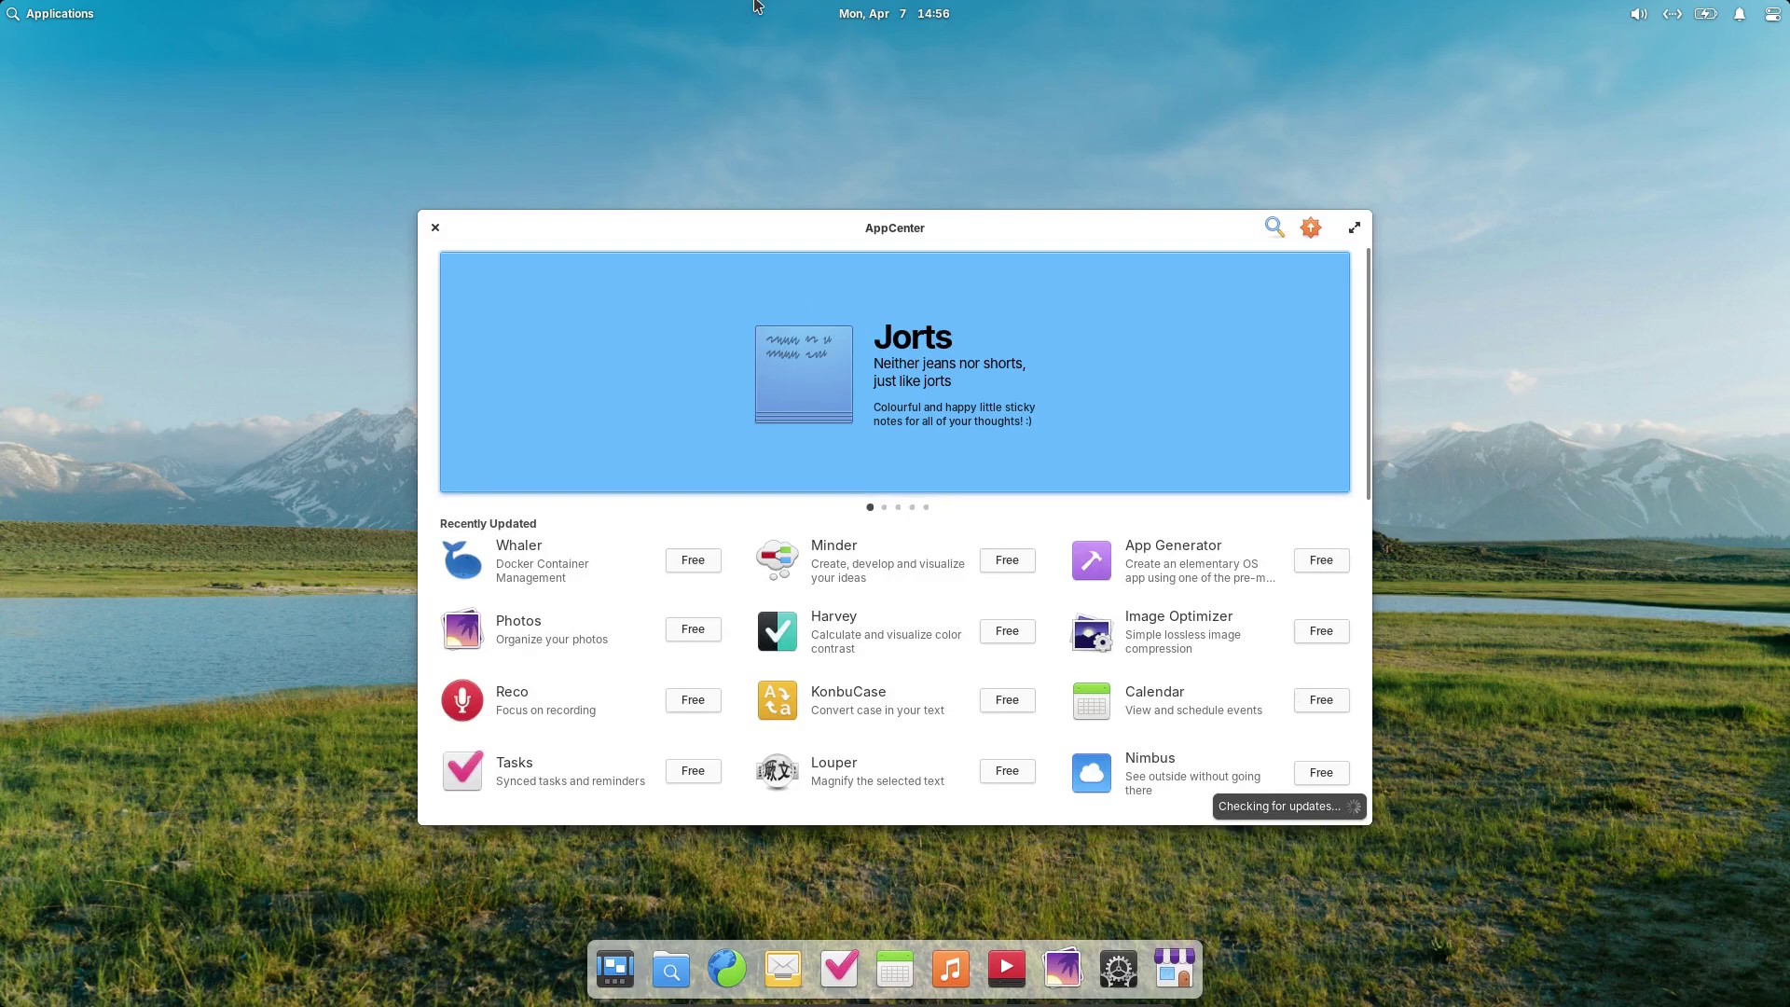
Step: Move AppCenter higher and search 'libreoffice' to open LibreOffice's details page
left_click_drag(1011, 231, 1009, 156)
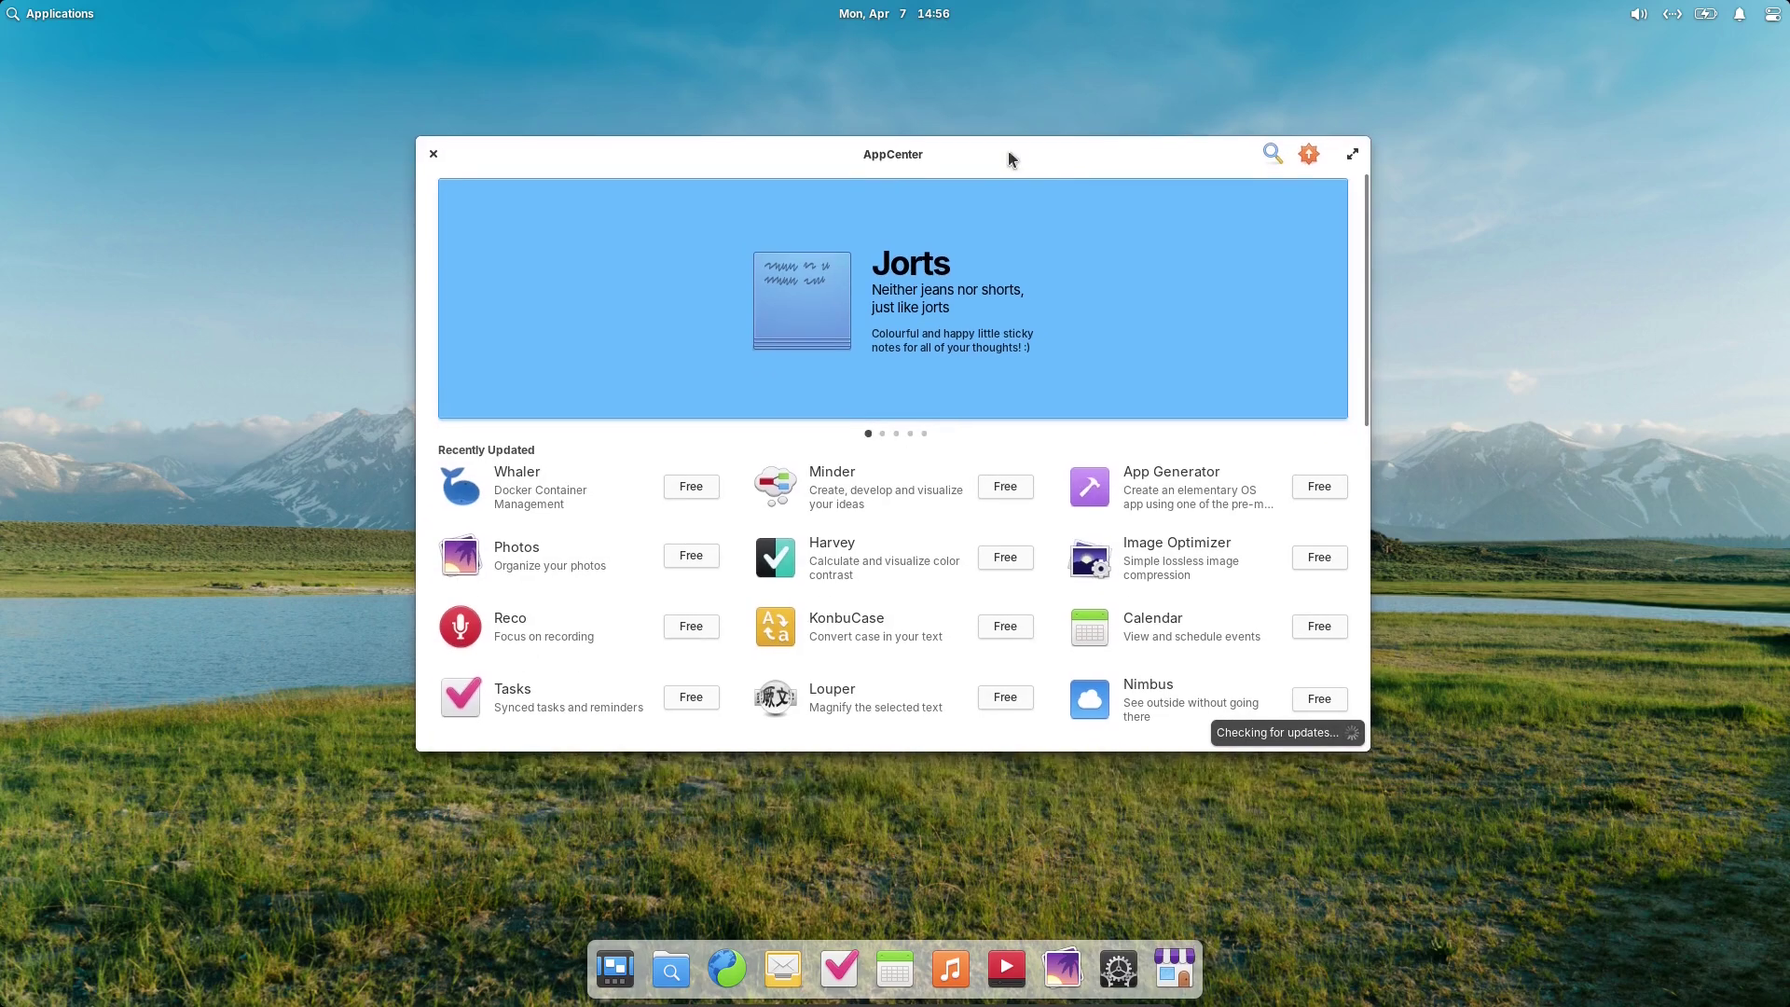
scroll(1063, 541, "down", 5)
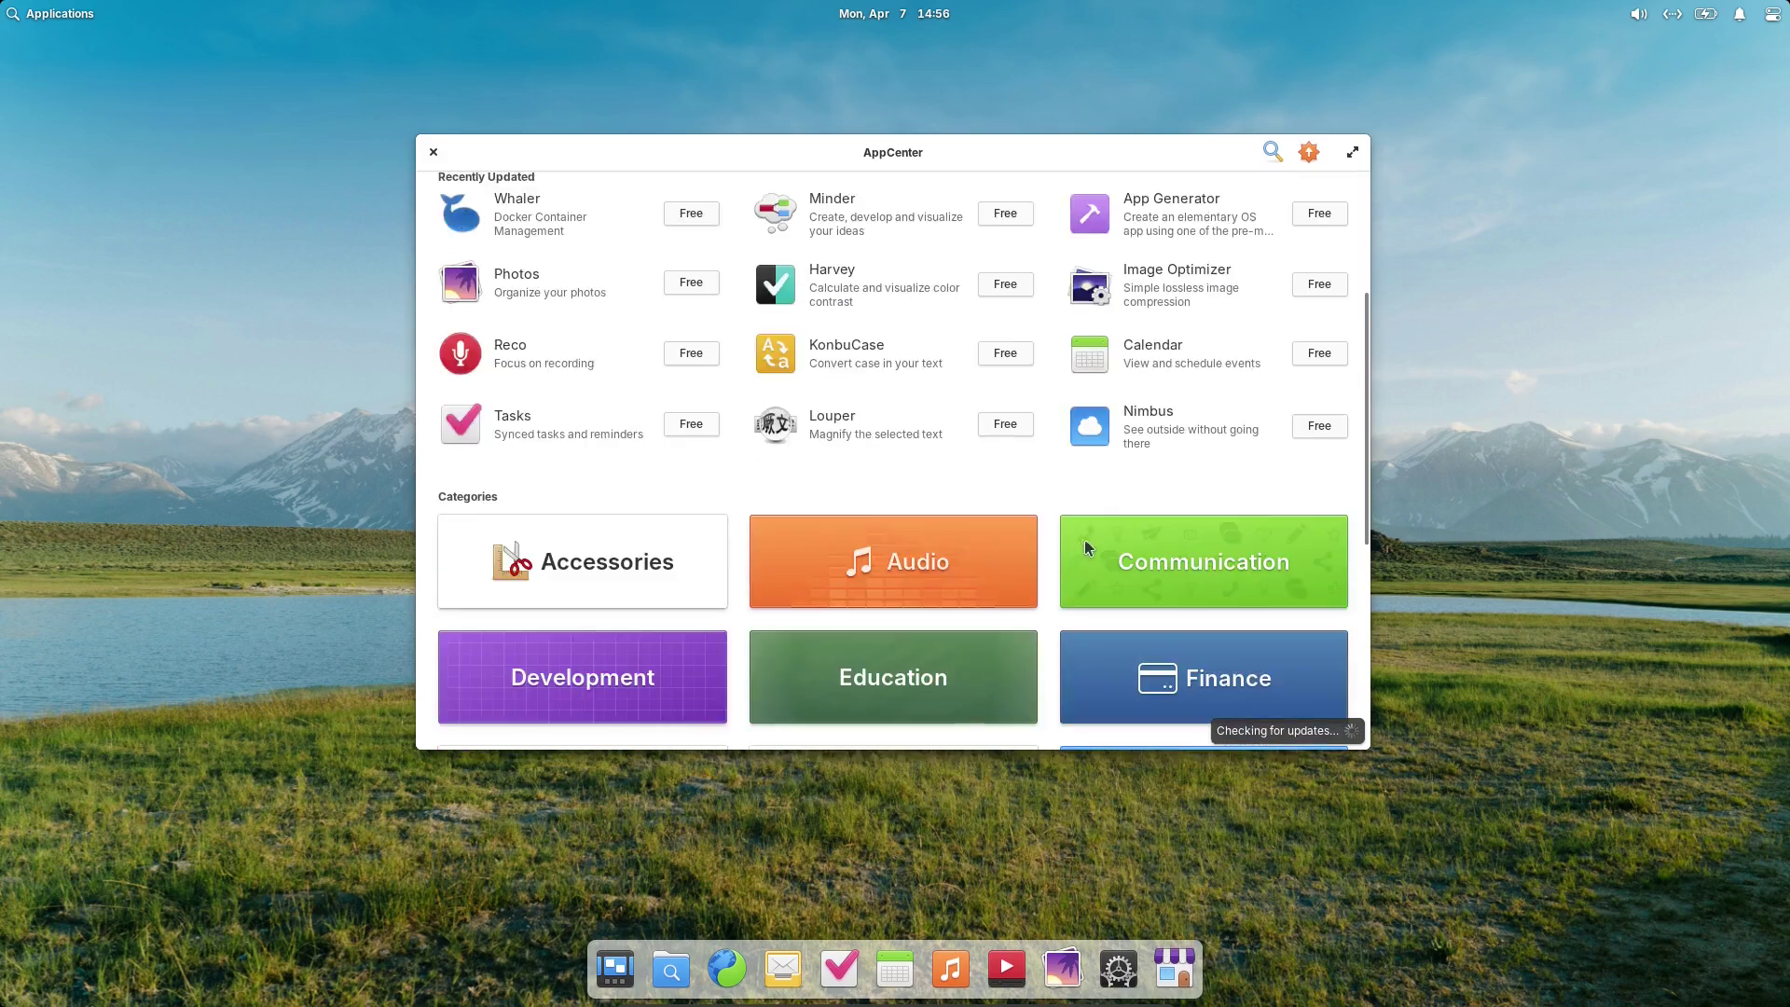
scroll(1083, 540, "up", 5)
left_click(1273, 154)
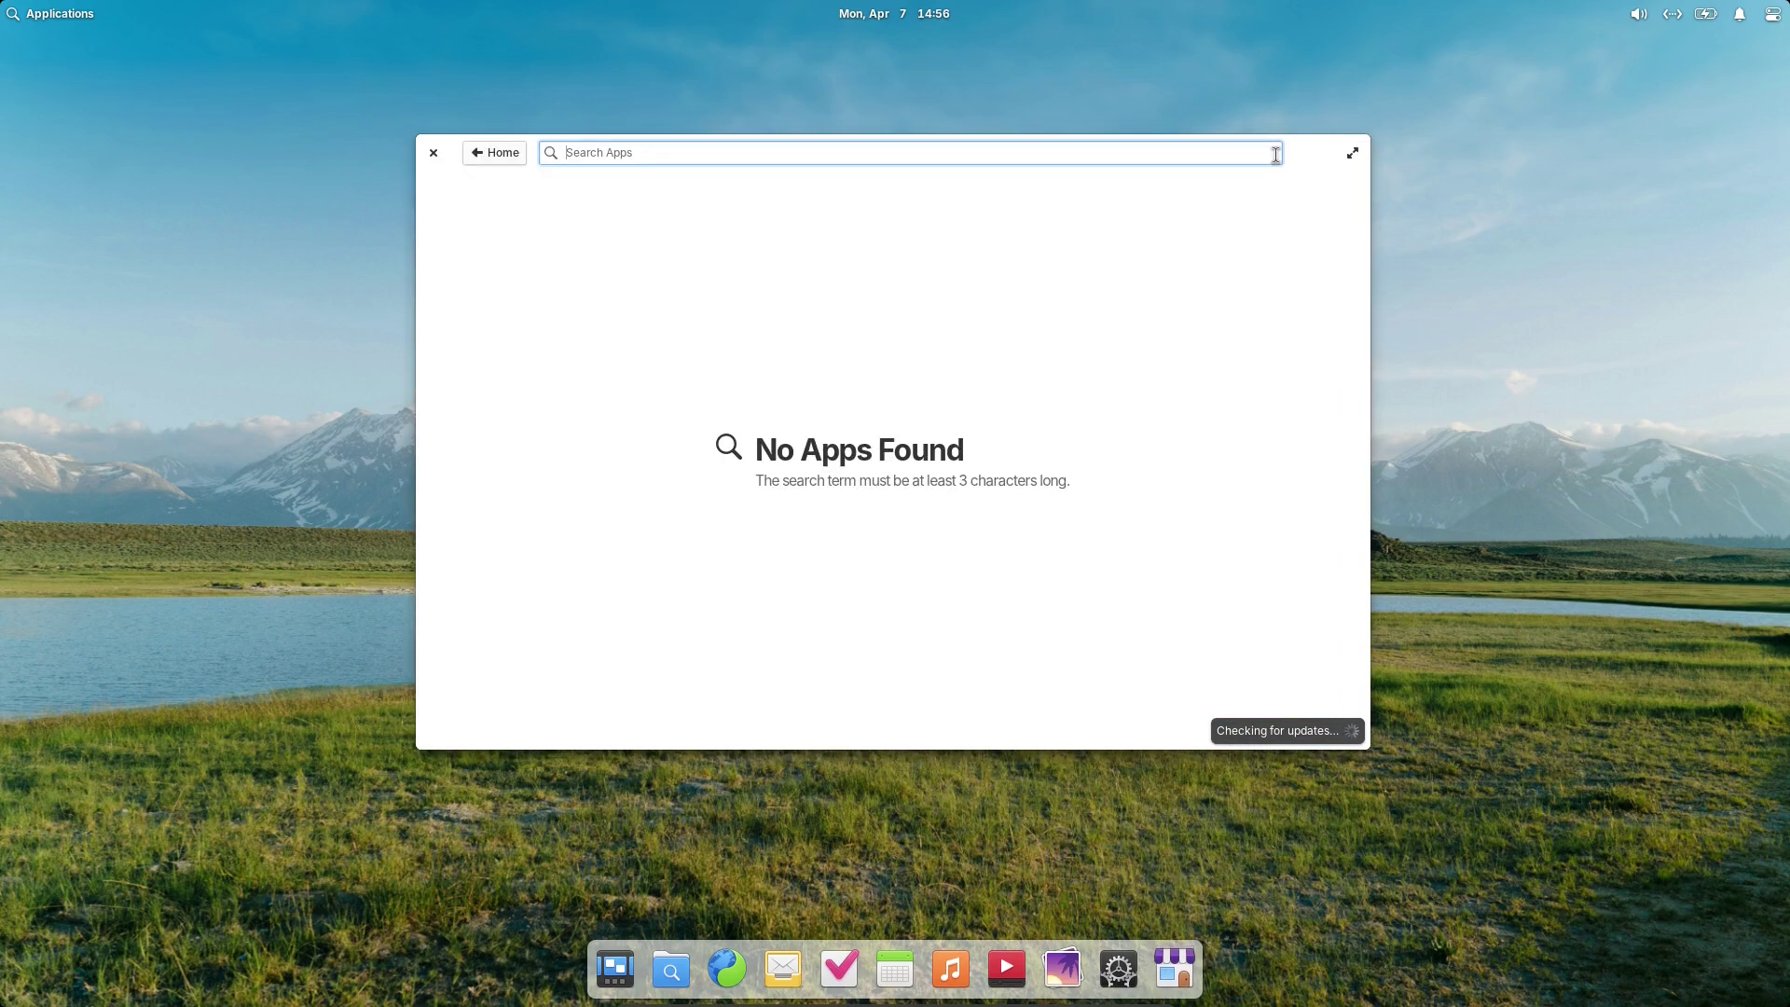
type("libre")
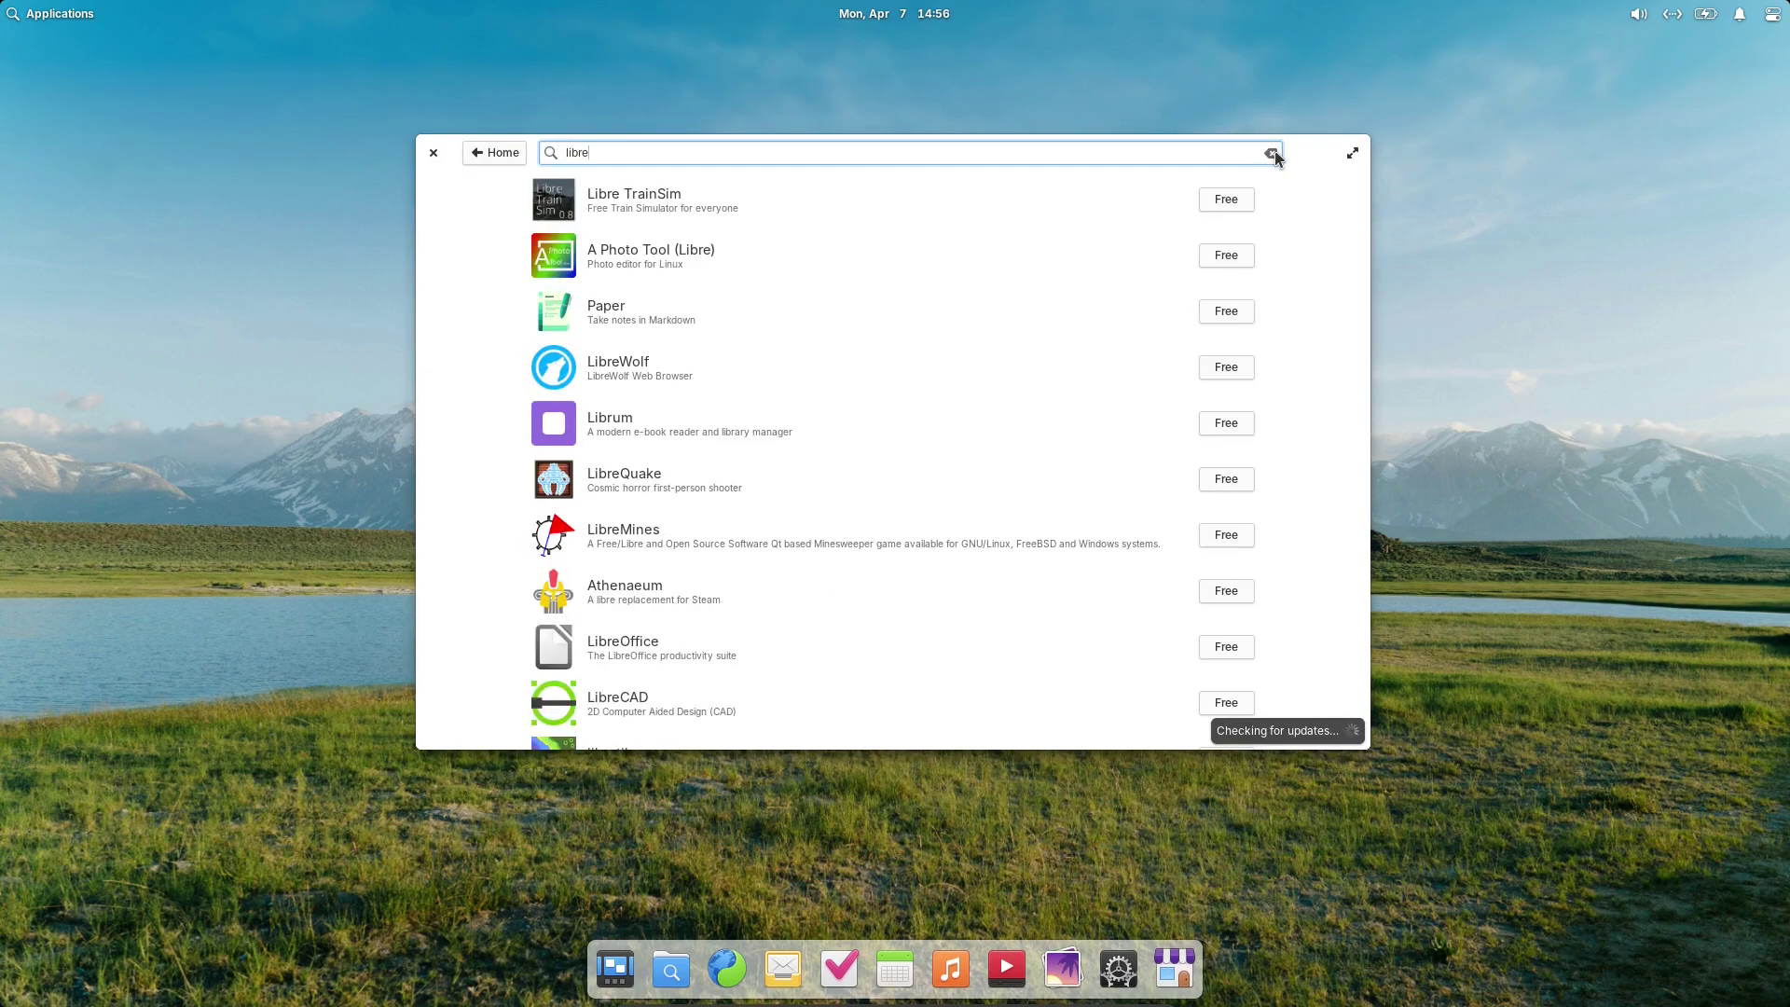
type("office")
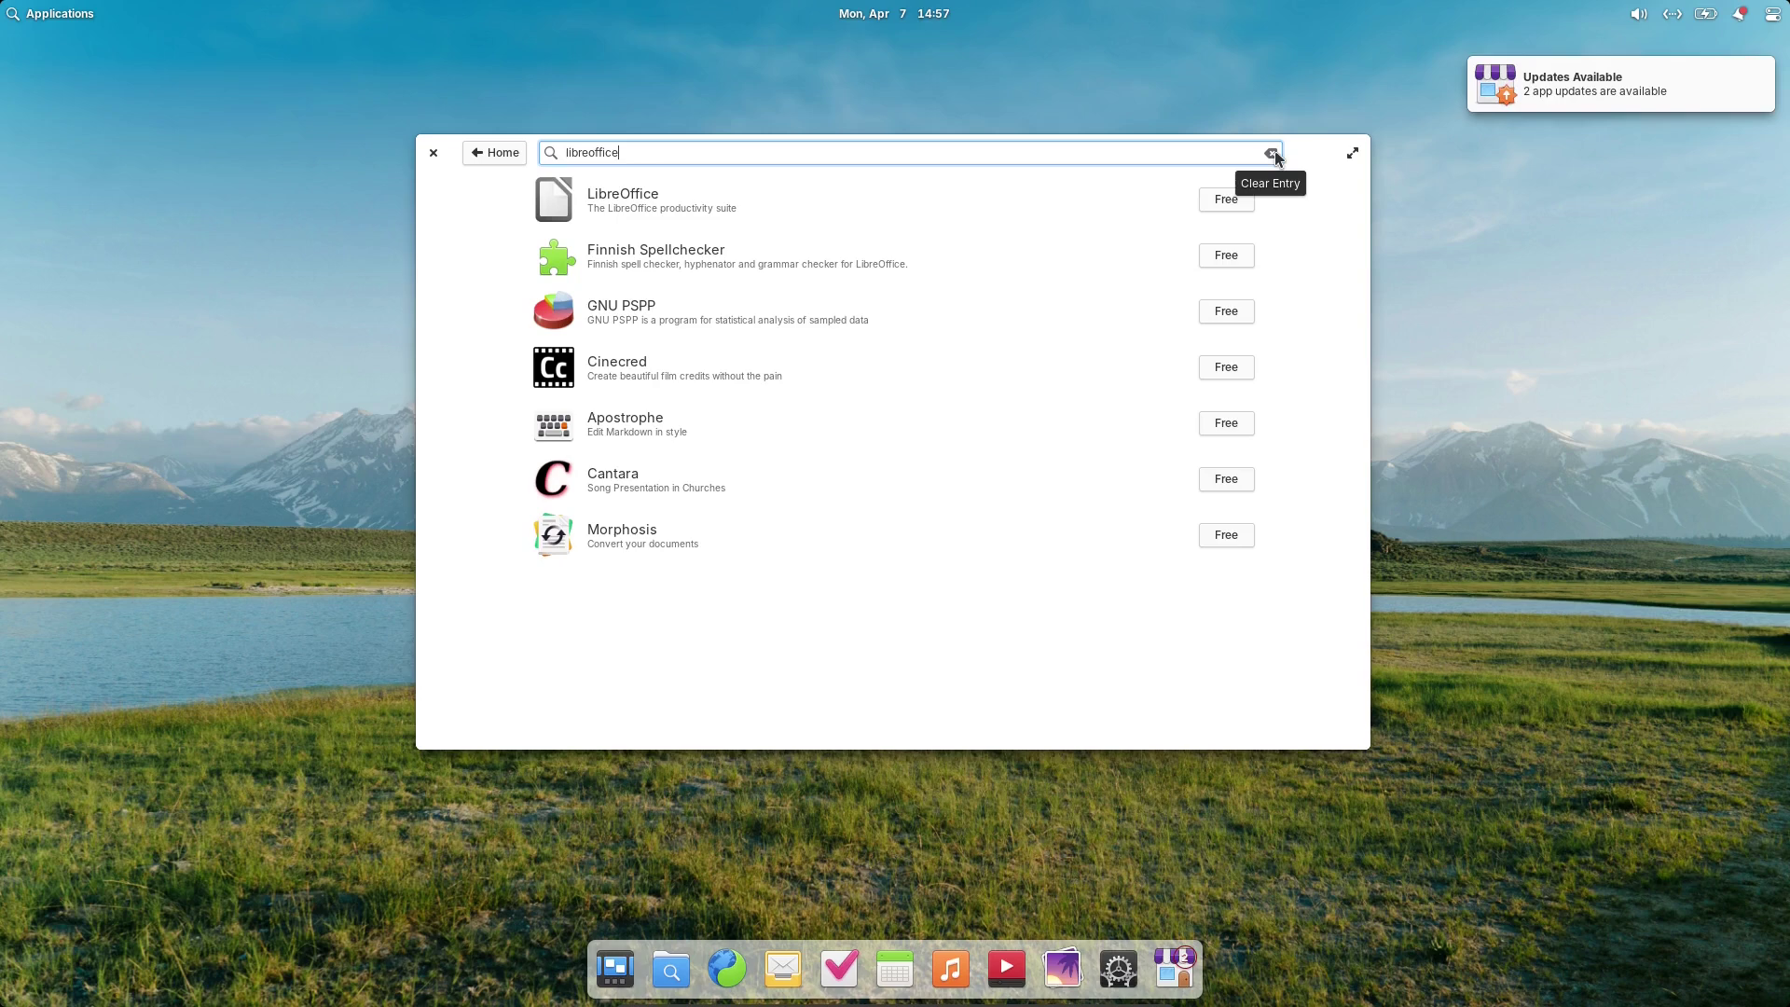
left_click(724, 205)
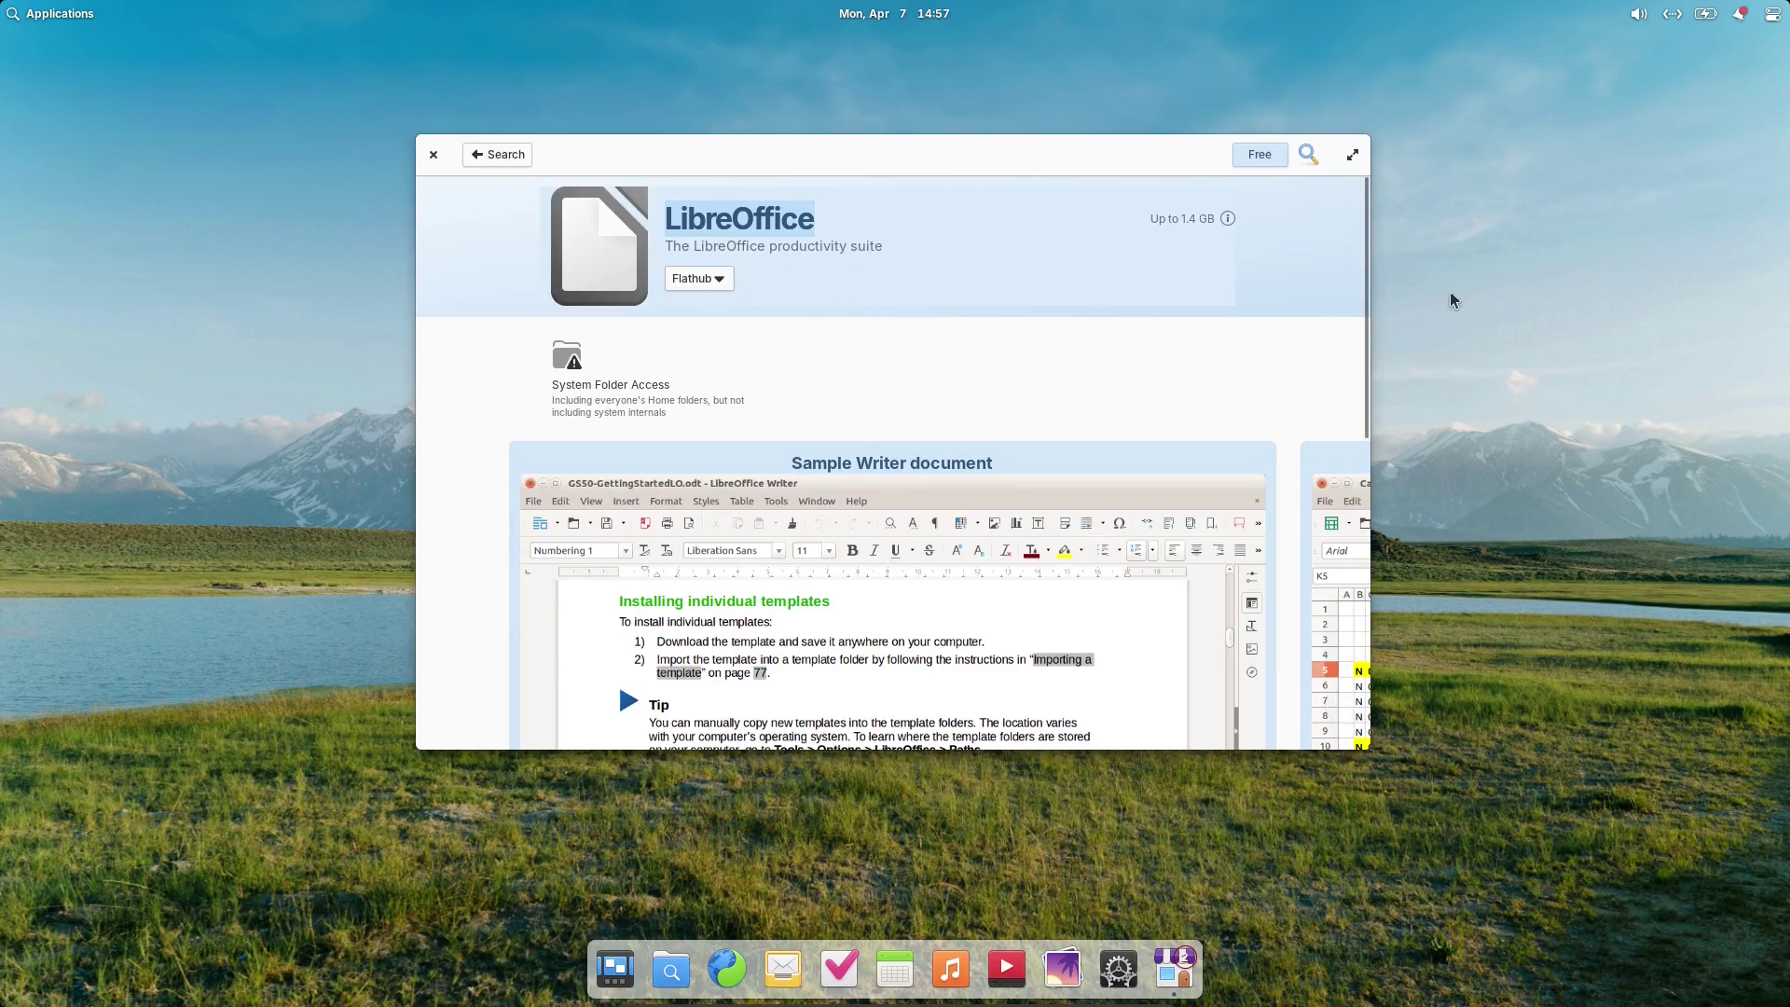
Step: Keep Flathub as LibreOffice's source, start the free install, and return to the search results
scroll(1365, 419, "down", 10)
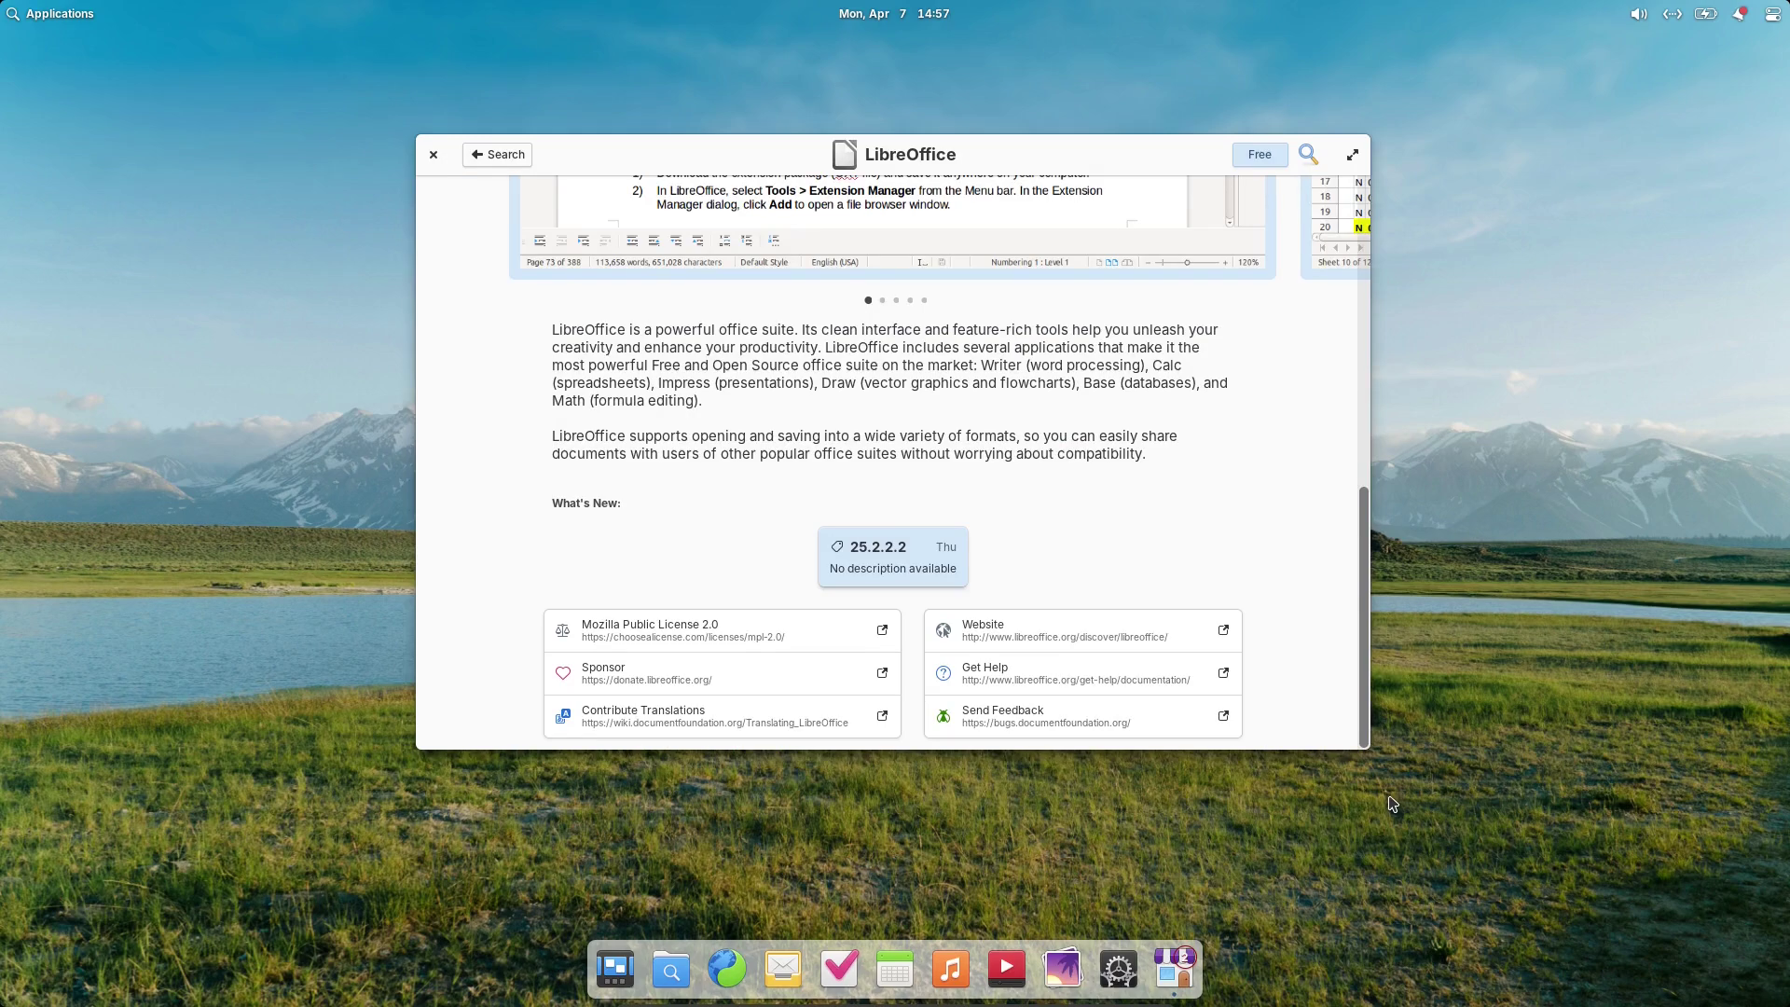
scroll(1137, 279, "up", 10)
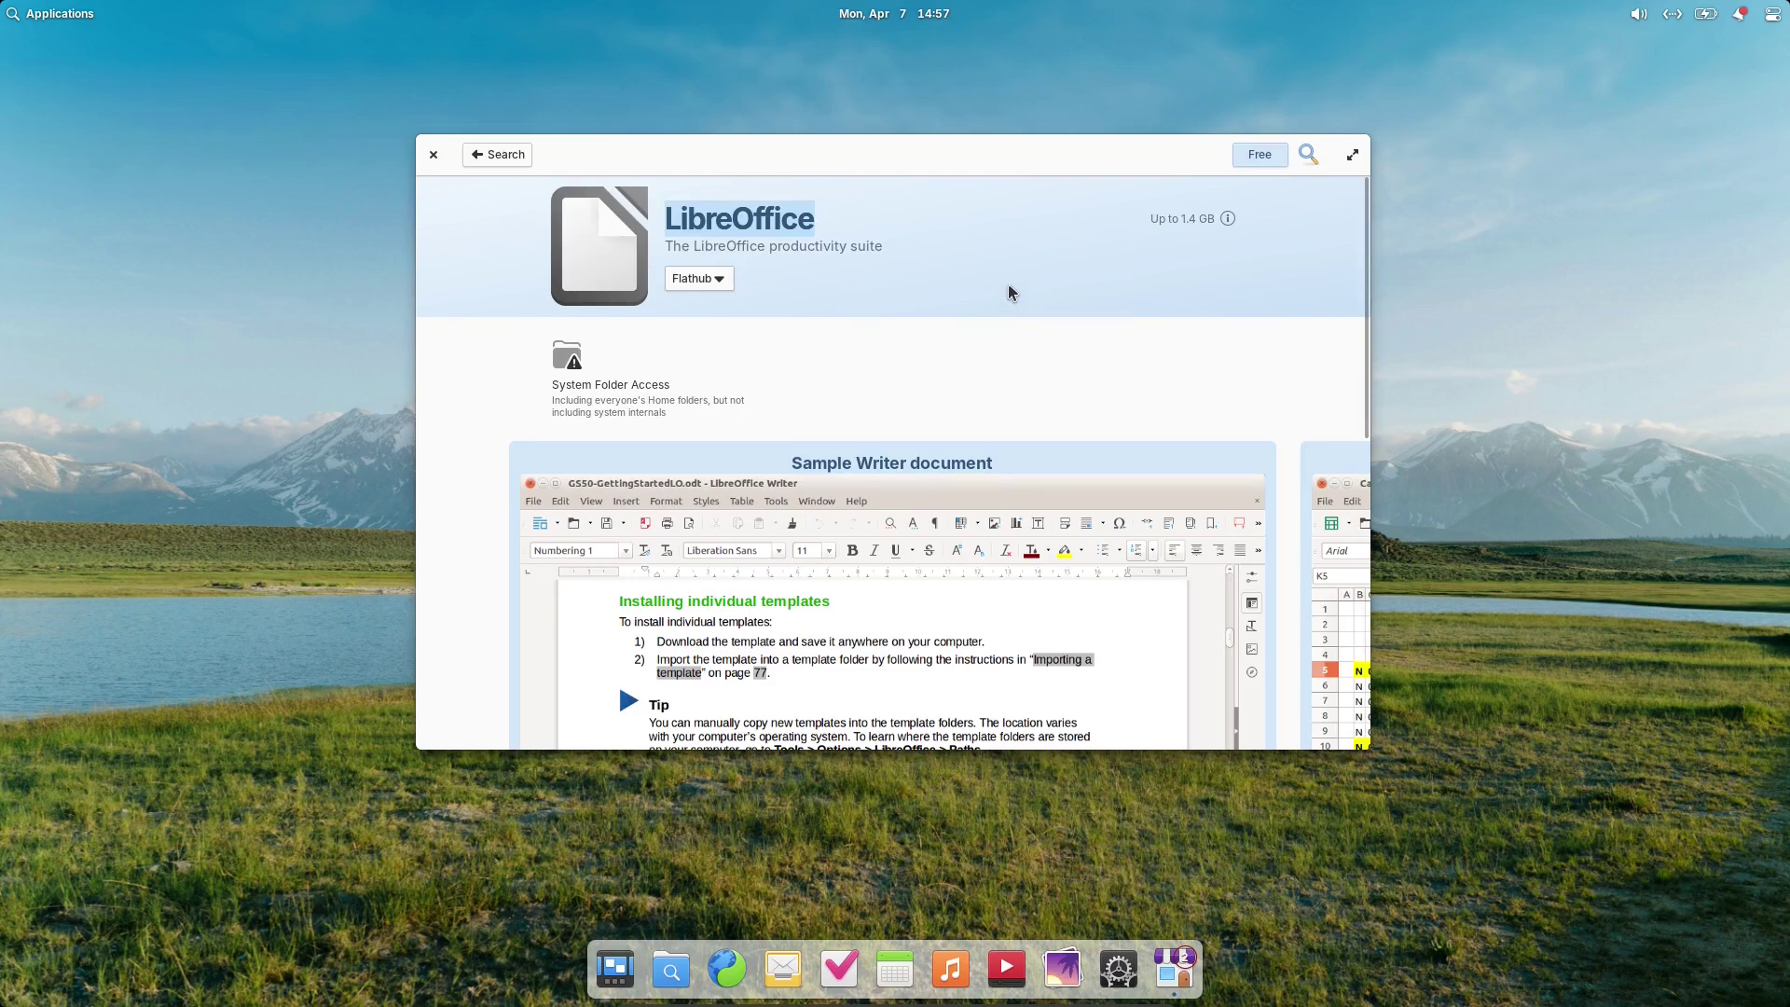
left_click(722, 279)
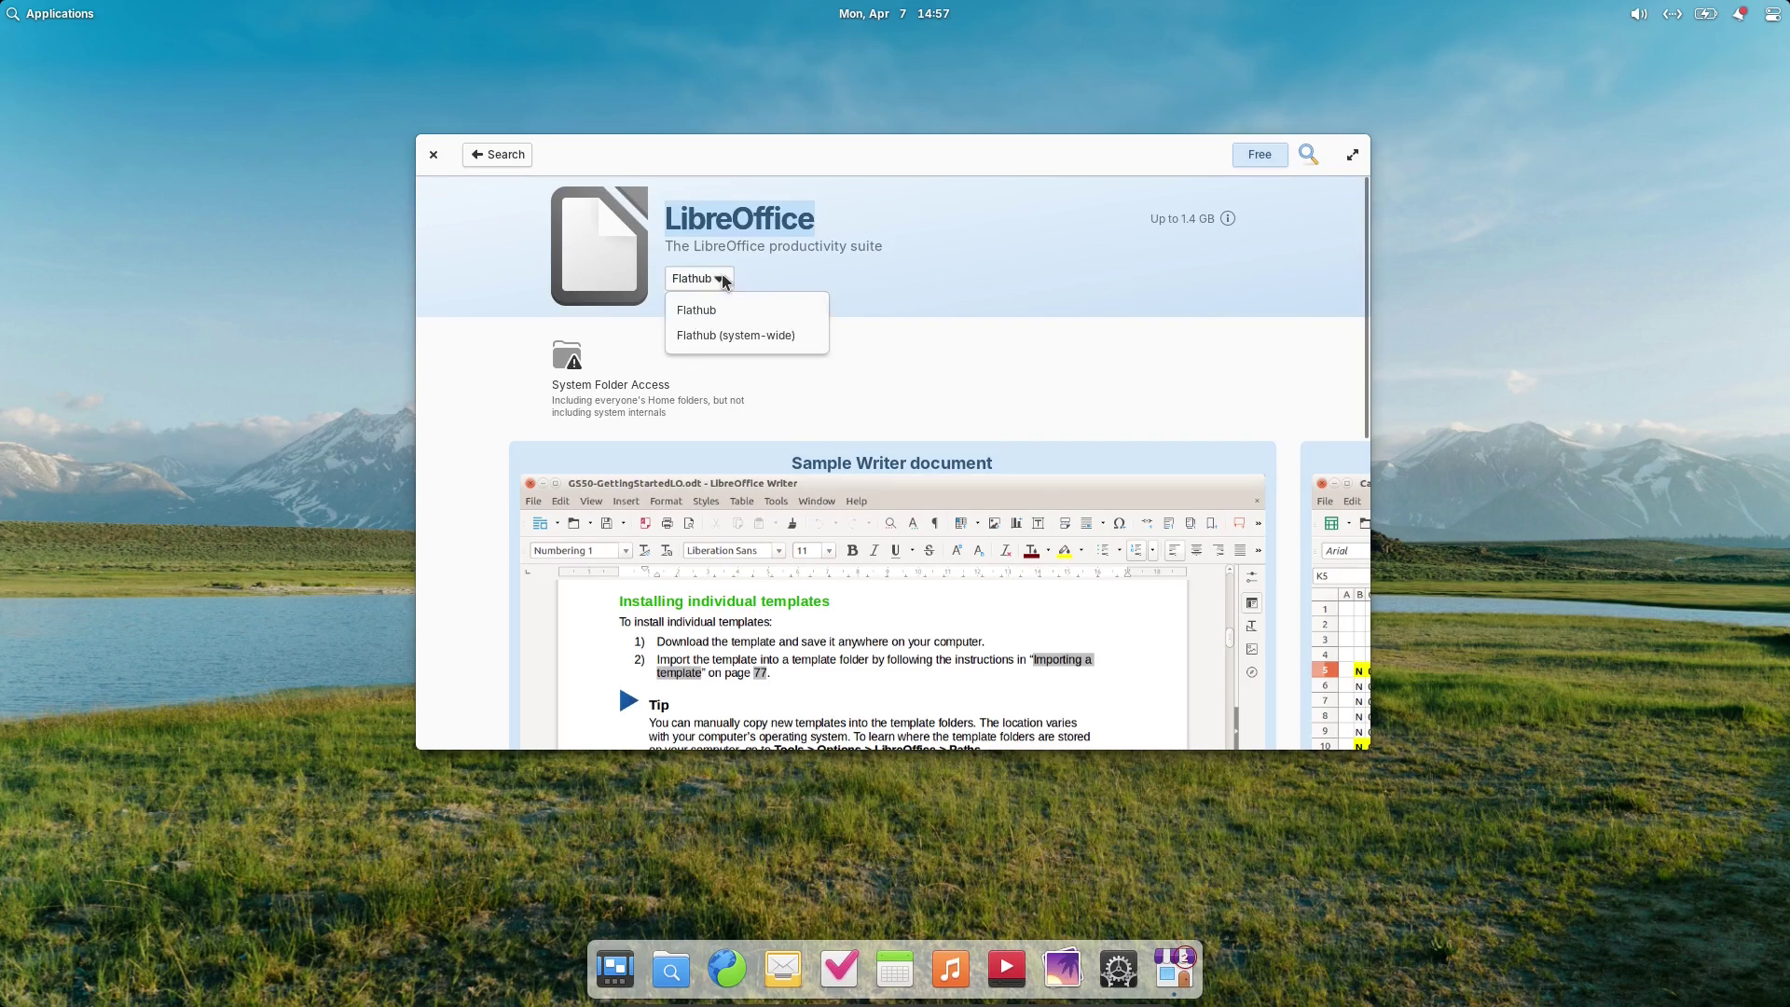
left_click(704, 310)
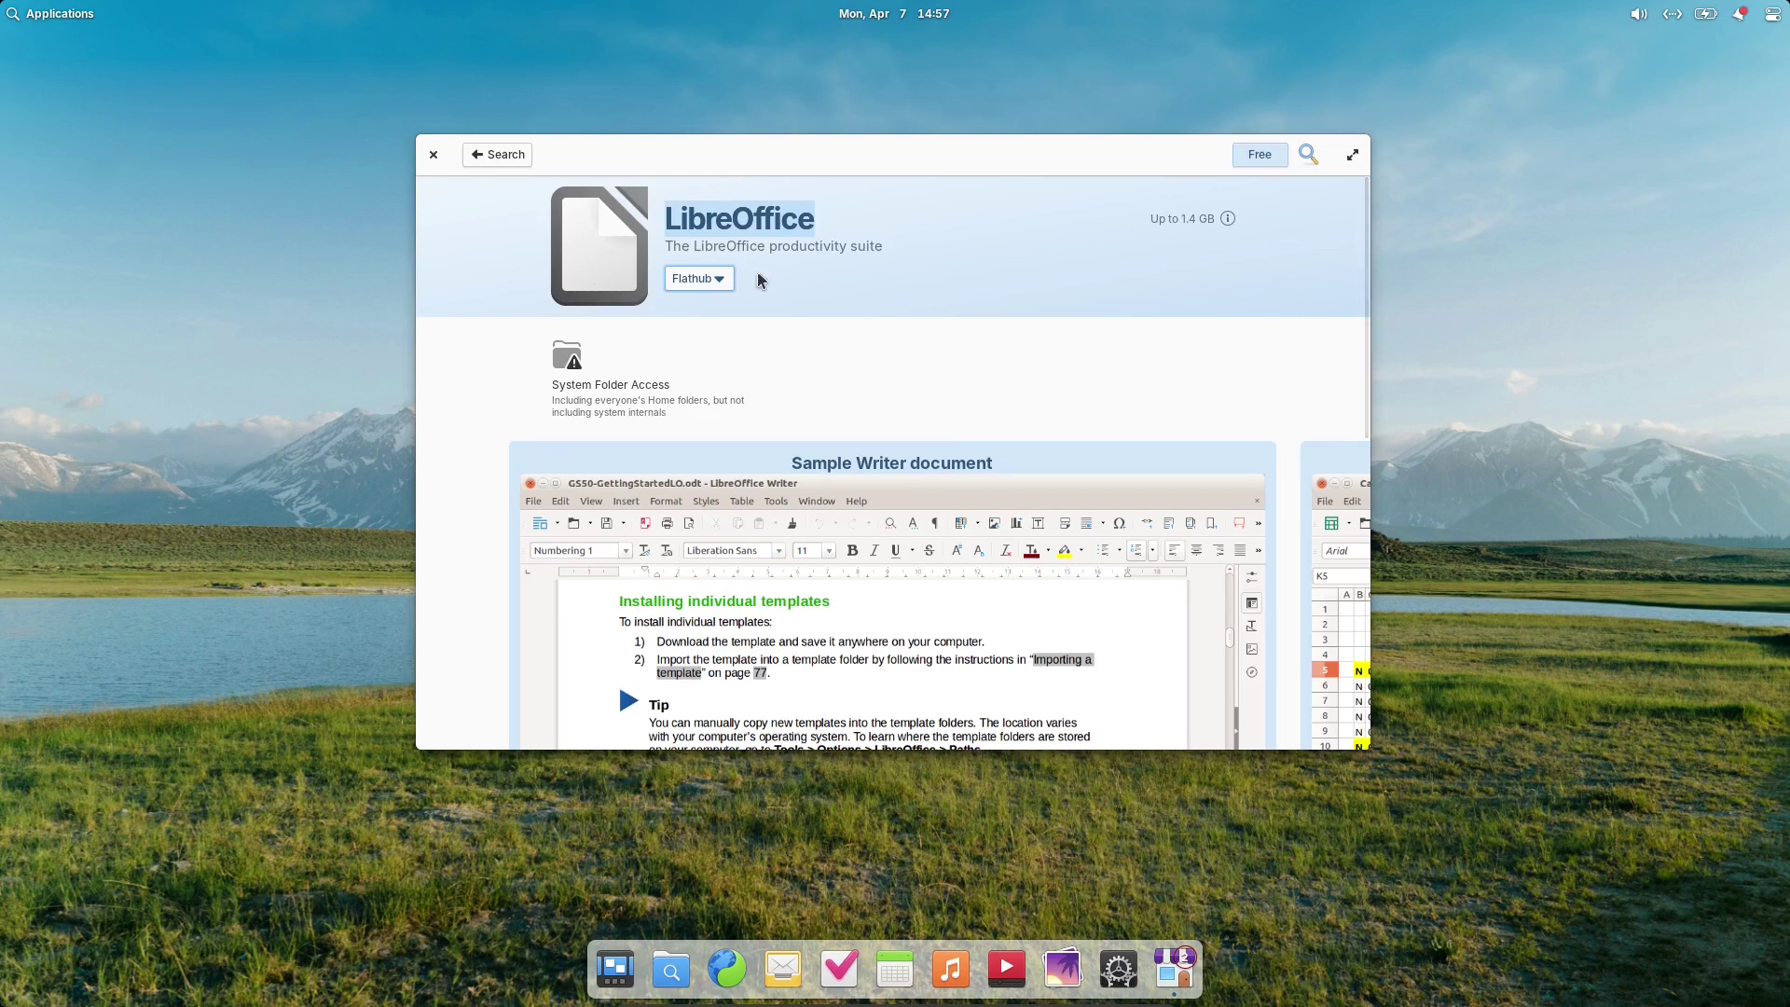
left_click(1267, 158)
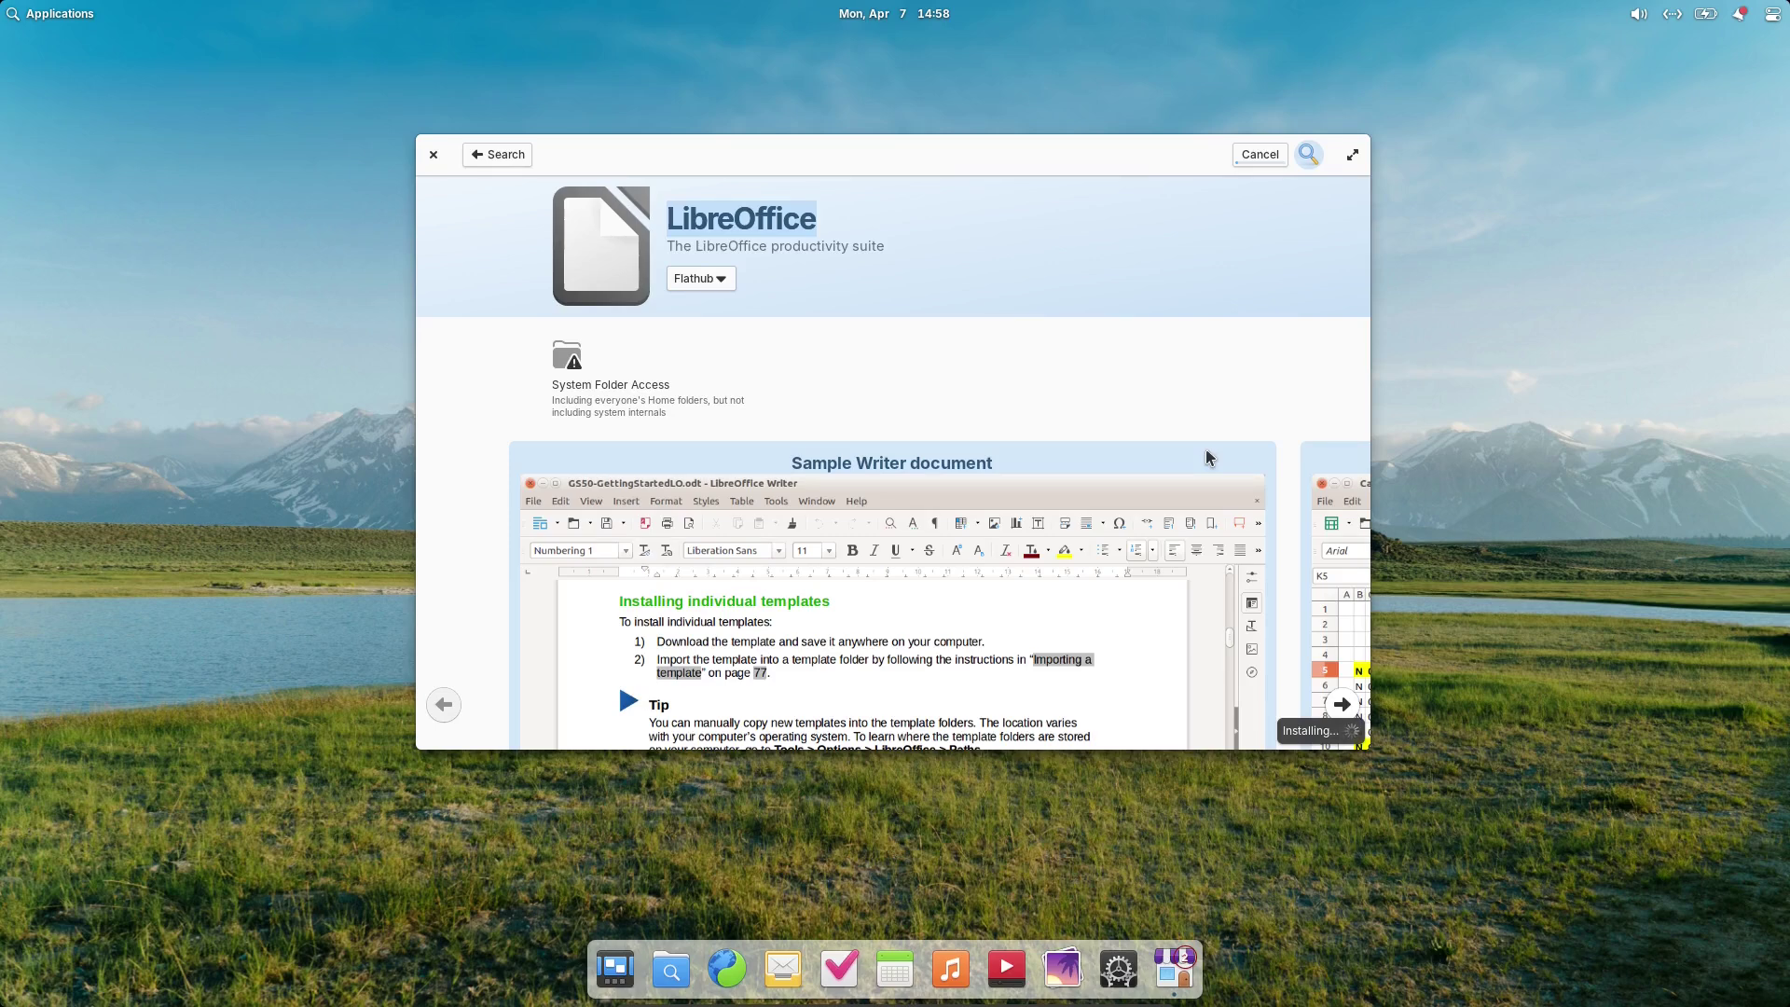
left_click(508, 157)
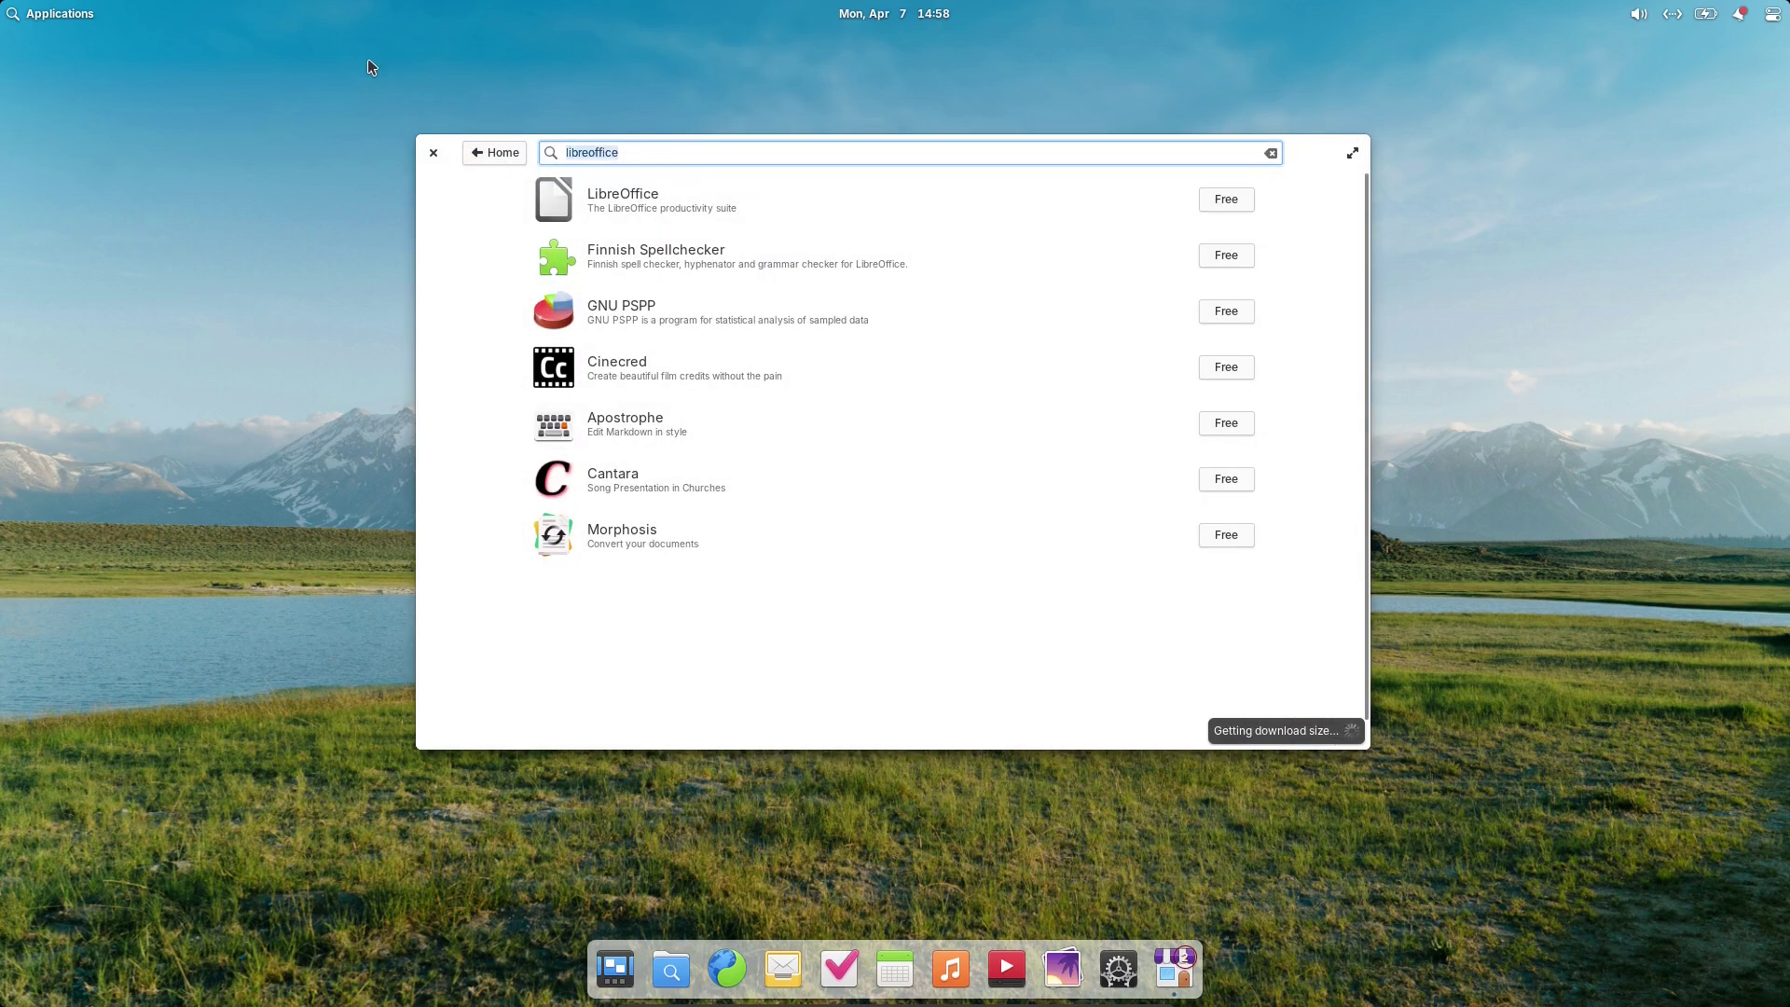
Step: Search 'google', inspect Google Chrome's page and Flathub source, then go back to the results
type("google")
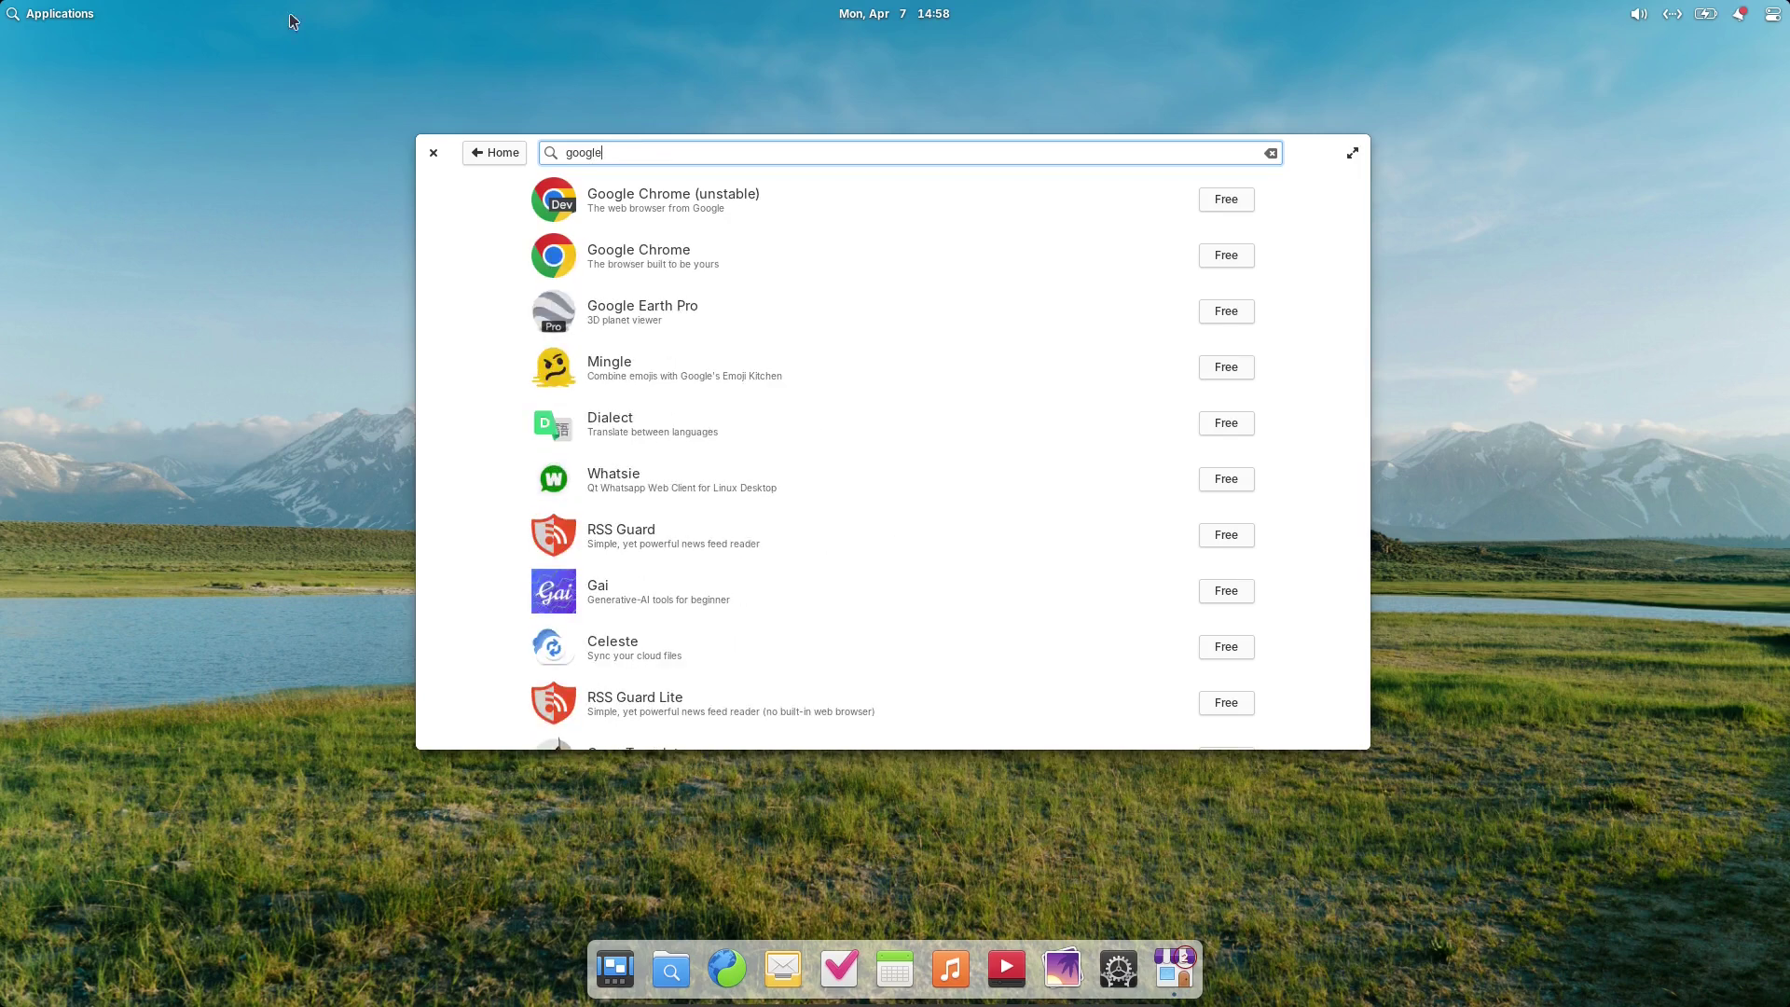
left_click(655, 264)
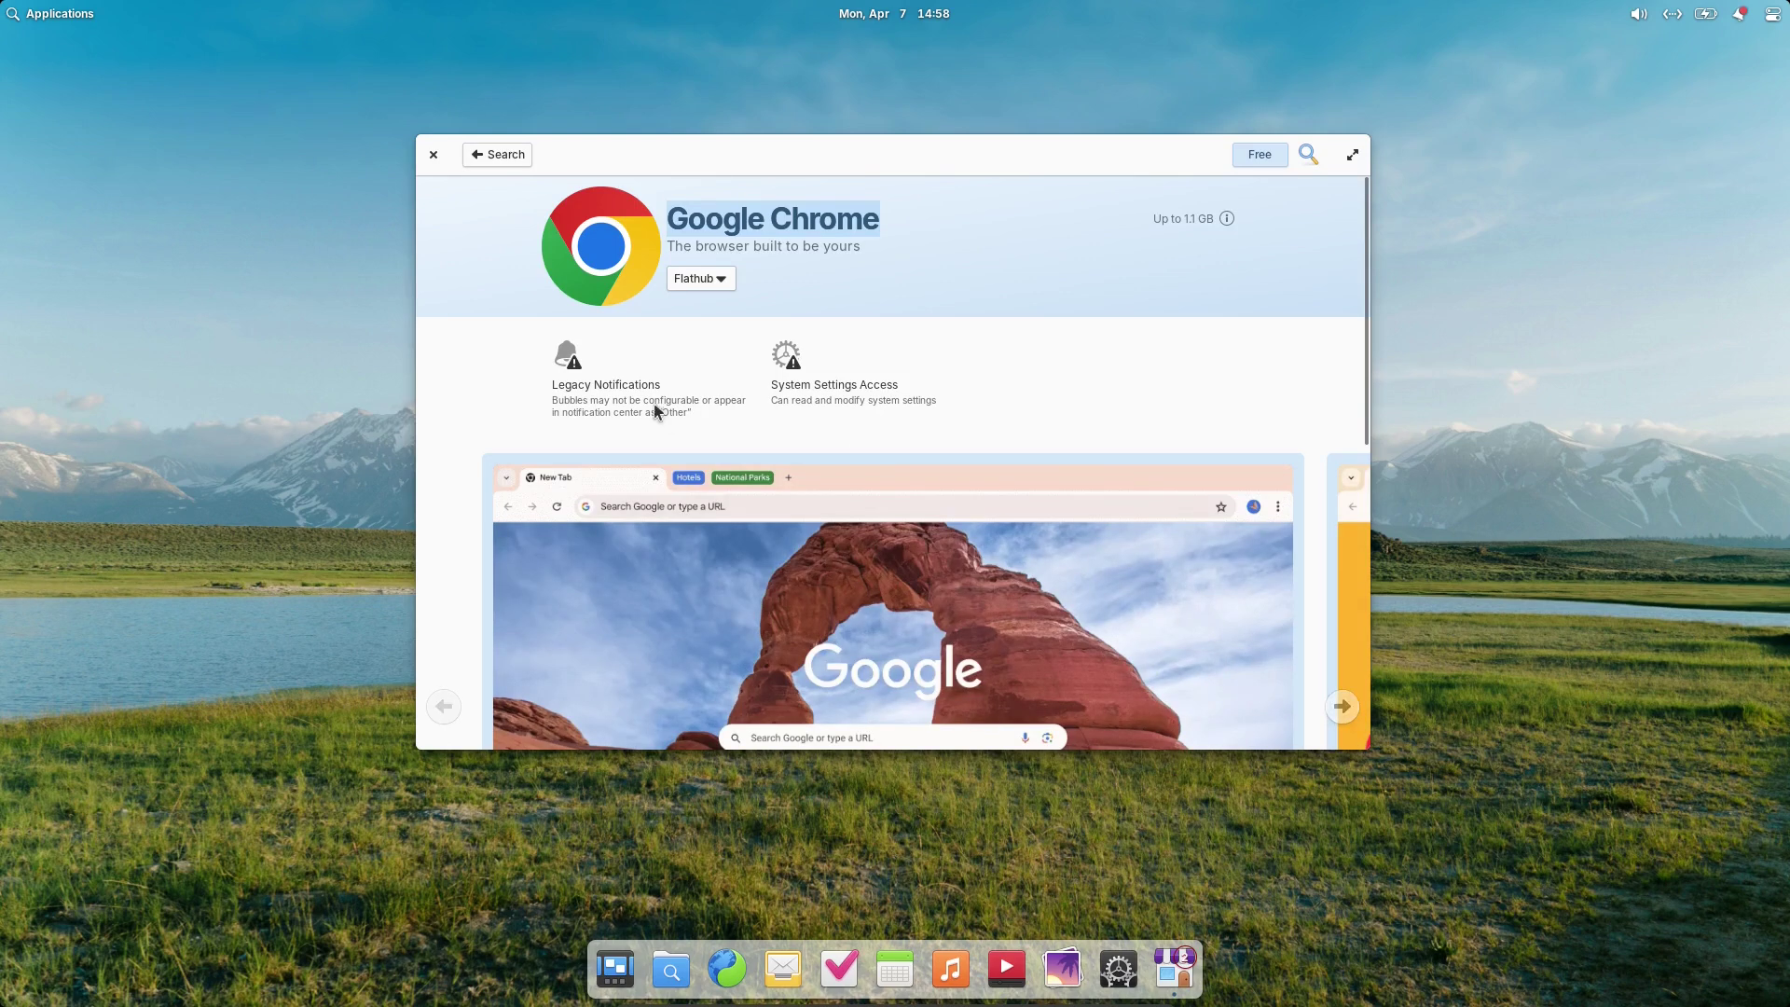
left_click(720, 282)
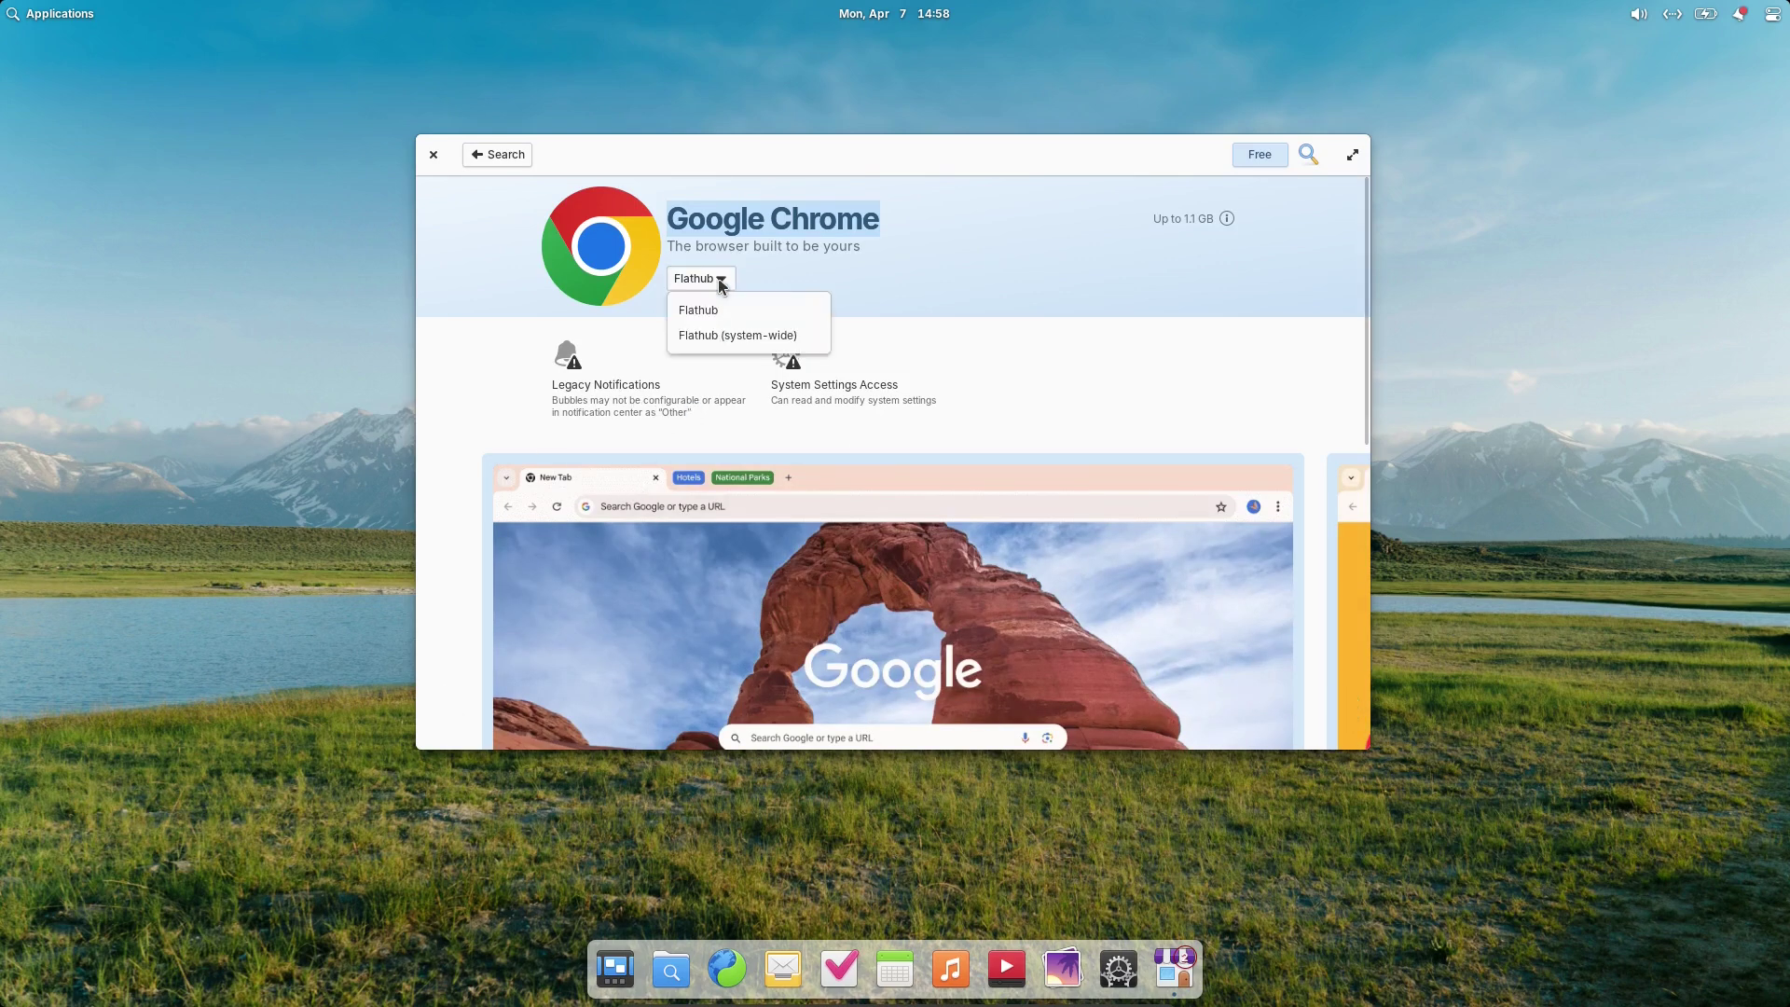
left_click(721, 284)
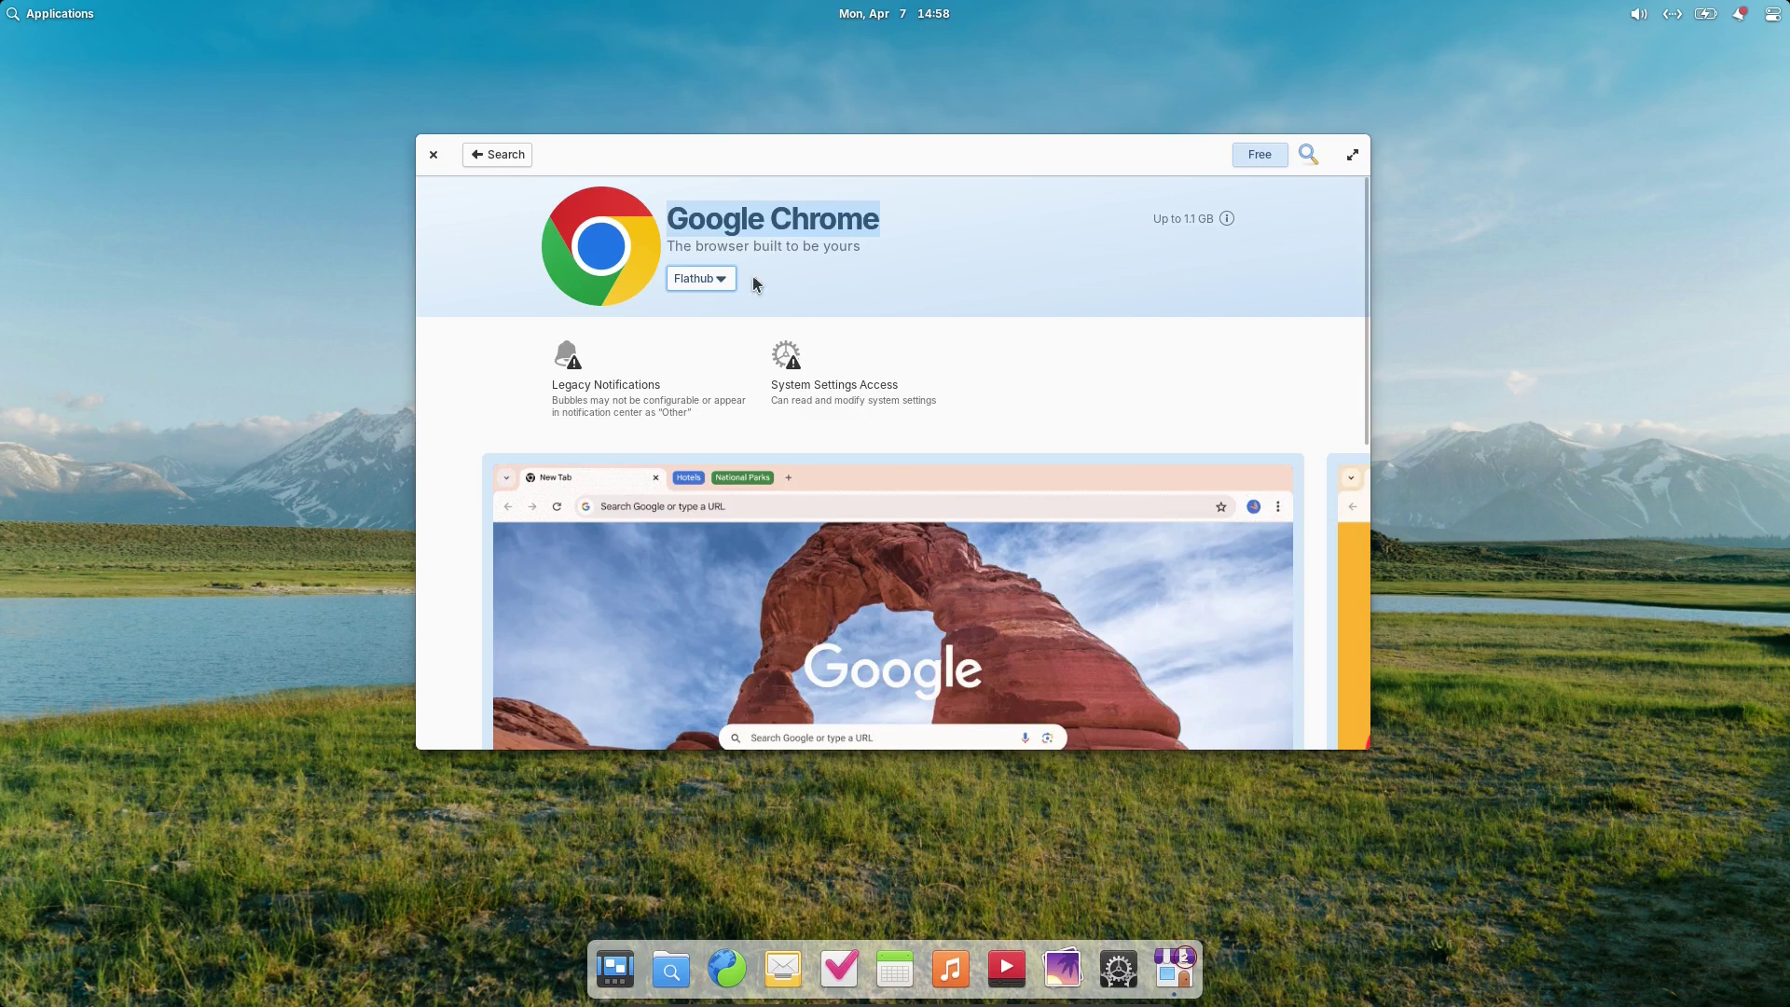
left_click_drag(1367, 374, 1406, 759)
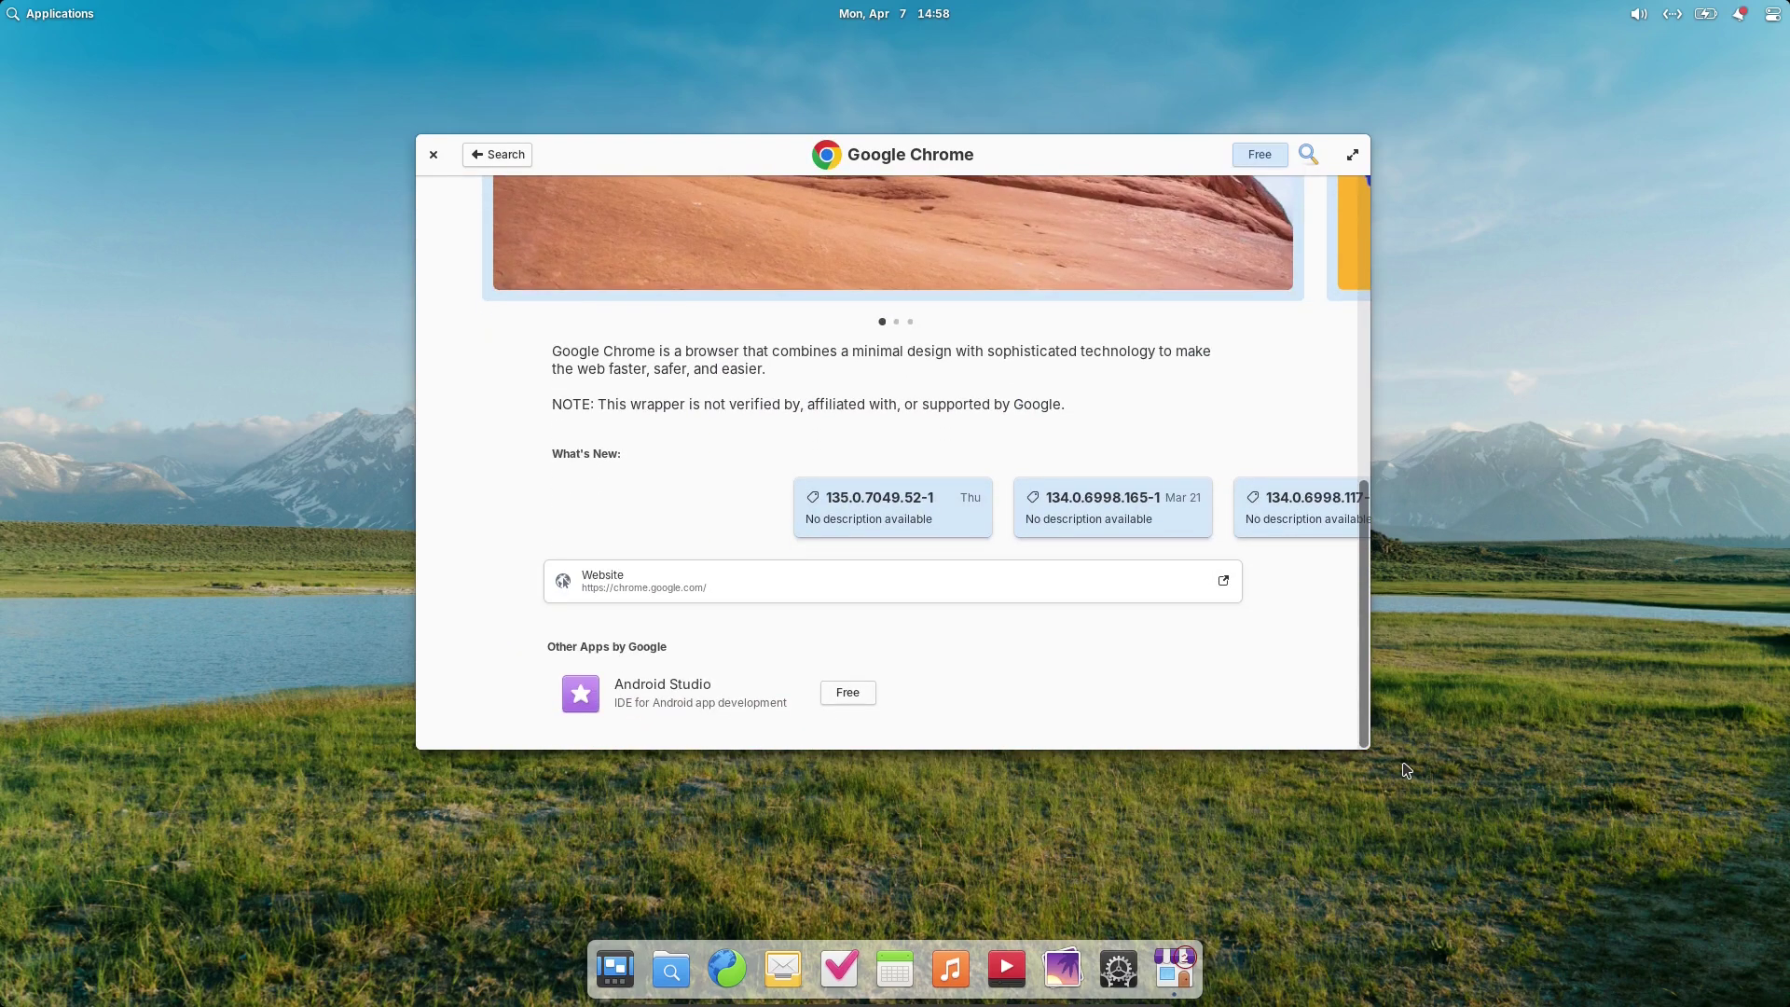
scroll(1223, 311, "up", 10)
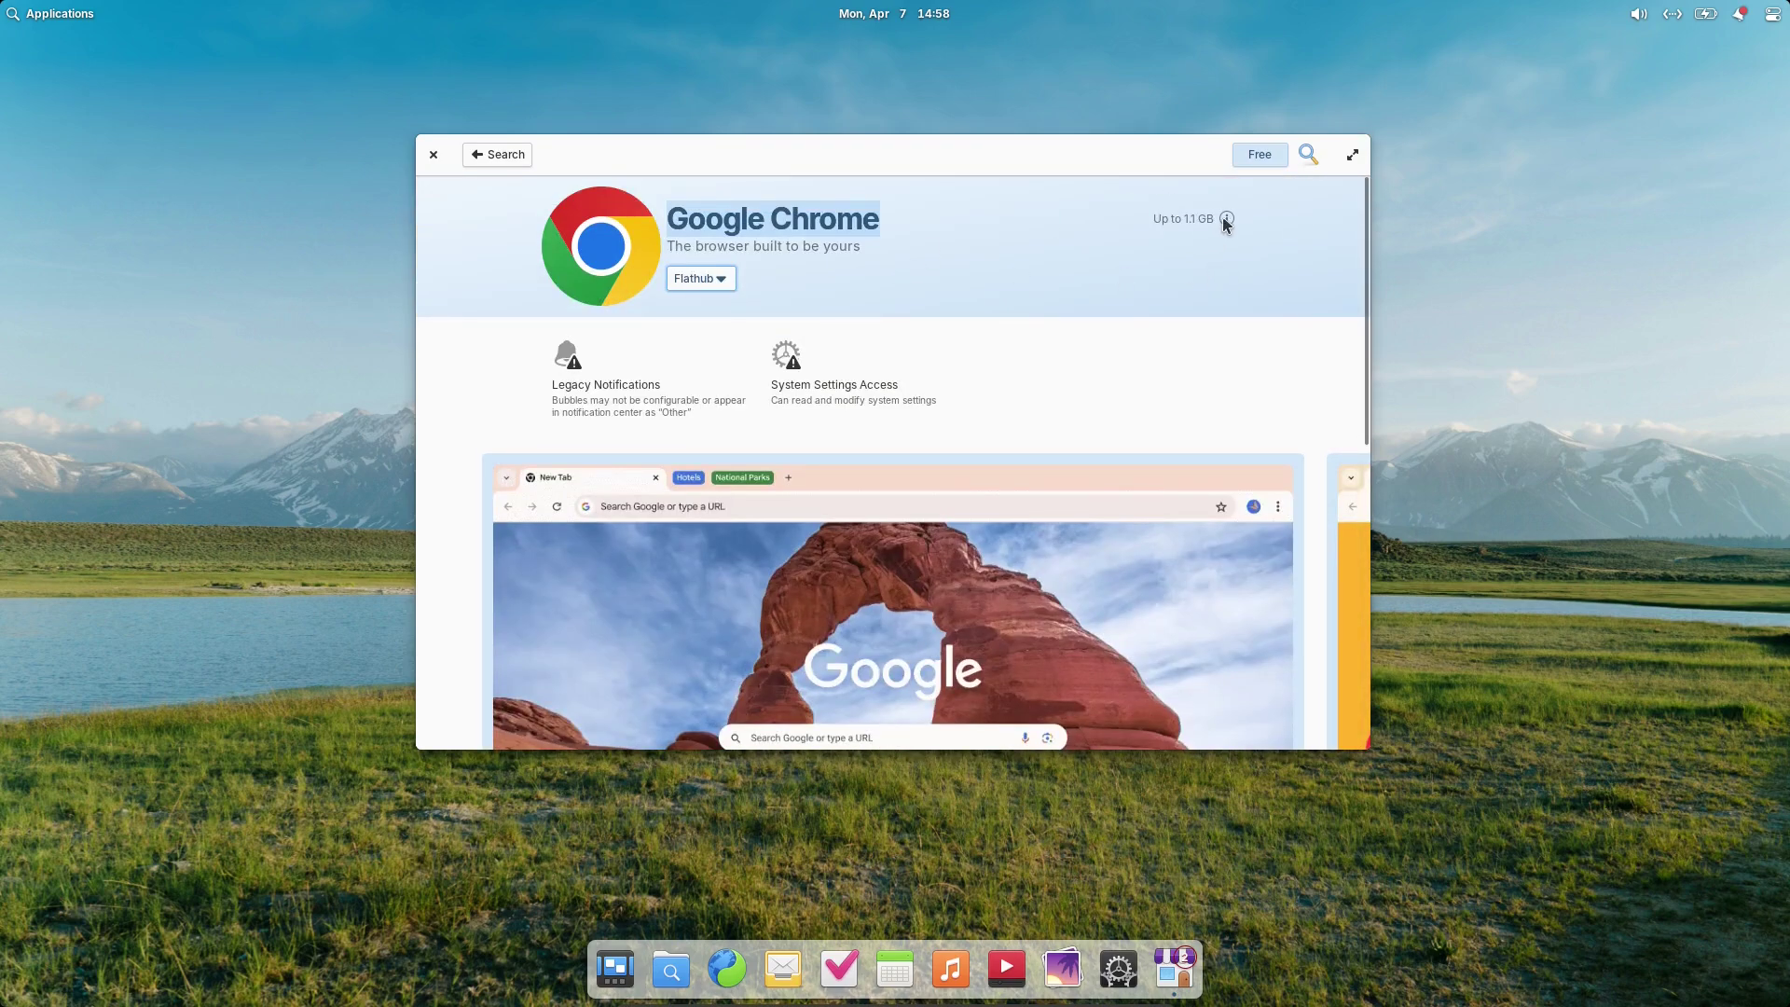
mouse_move(1223, 218)
left_click(482, 155)
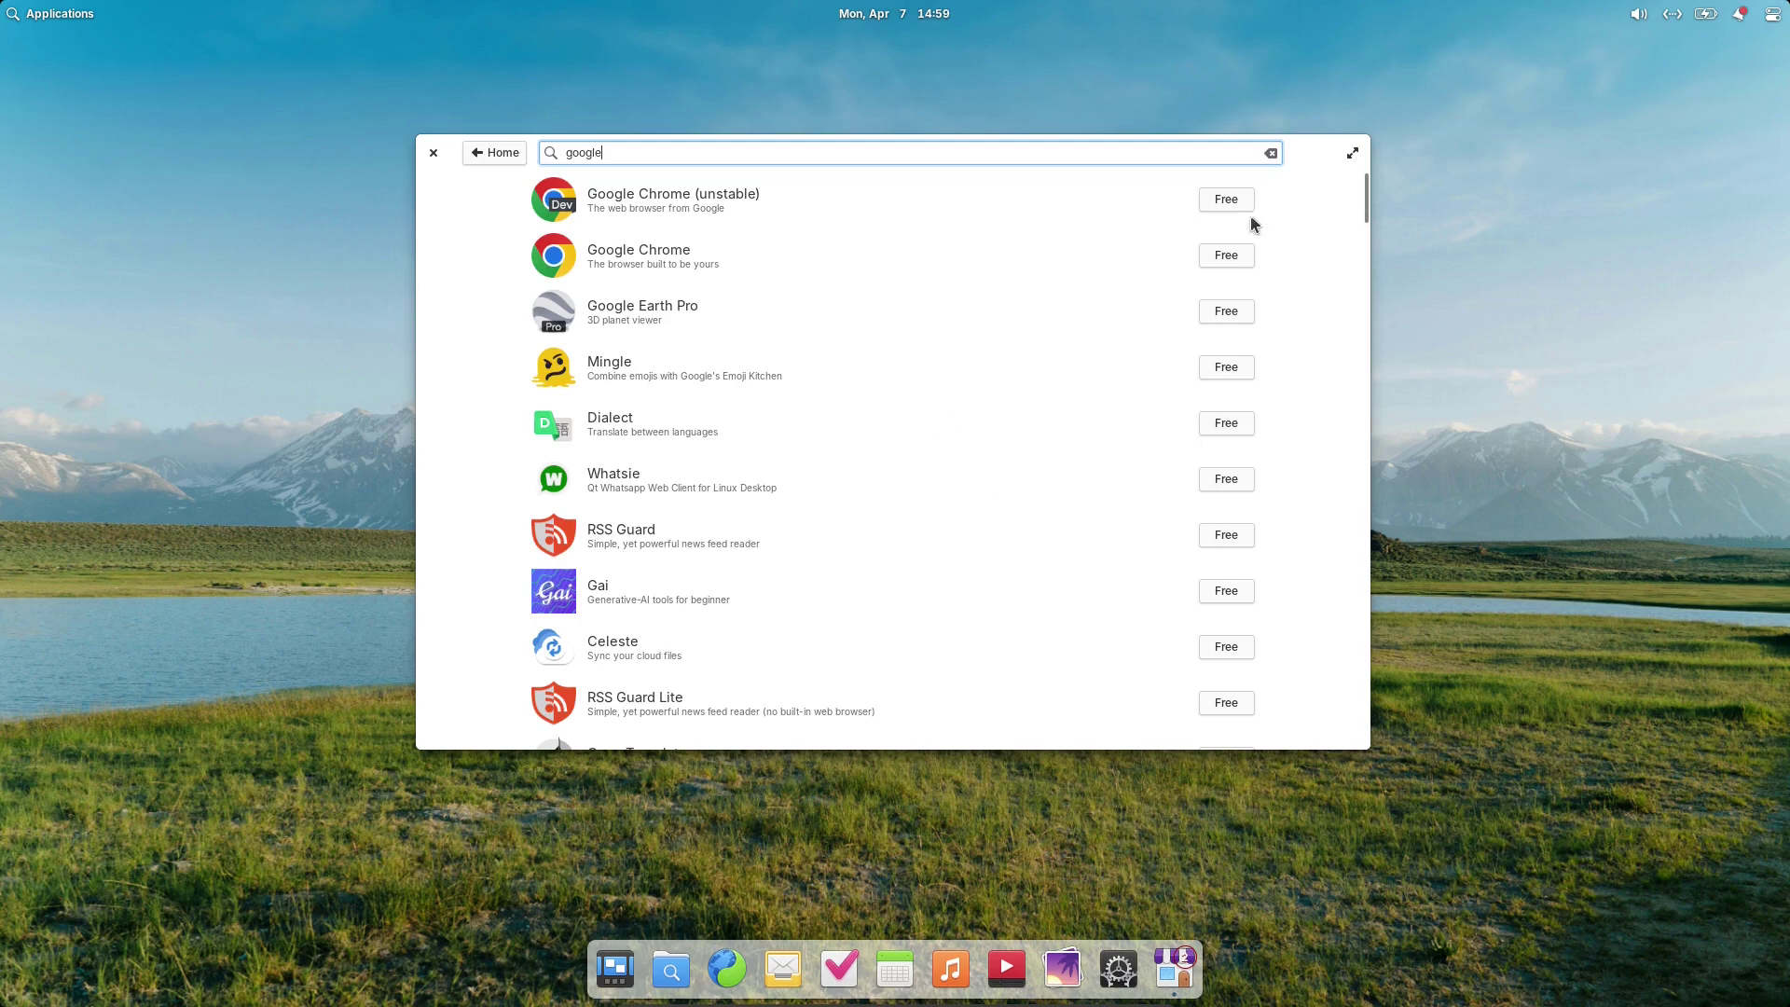
Step: Clear the google search, return to the AppCenter home page, and enlarge the window
left_click(1272, 153)
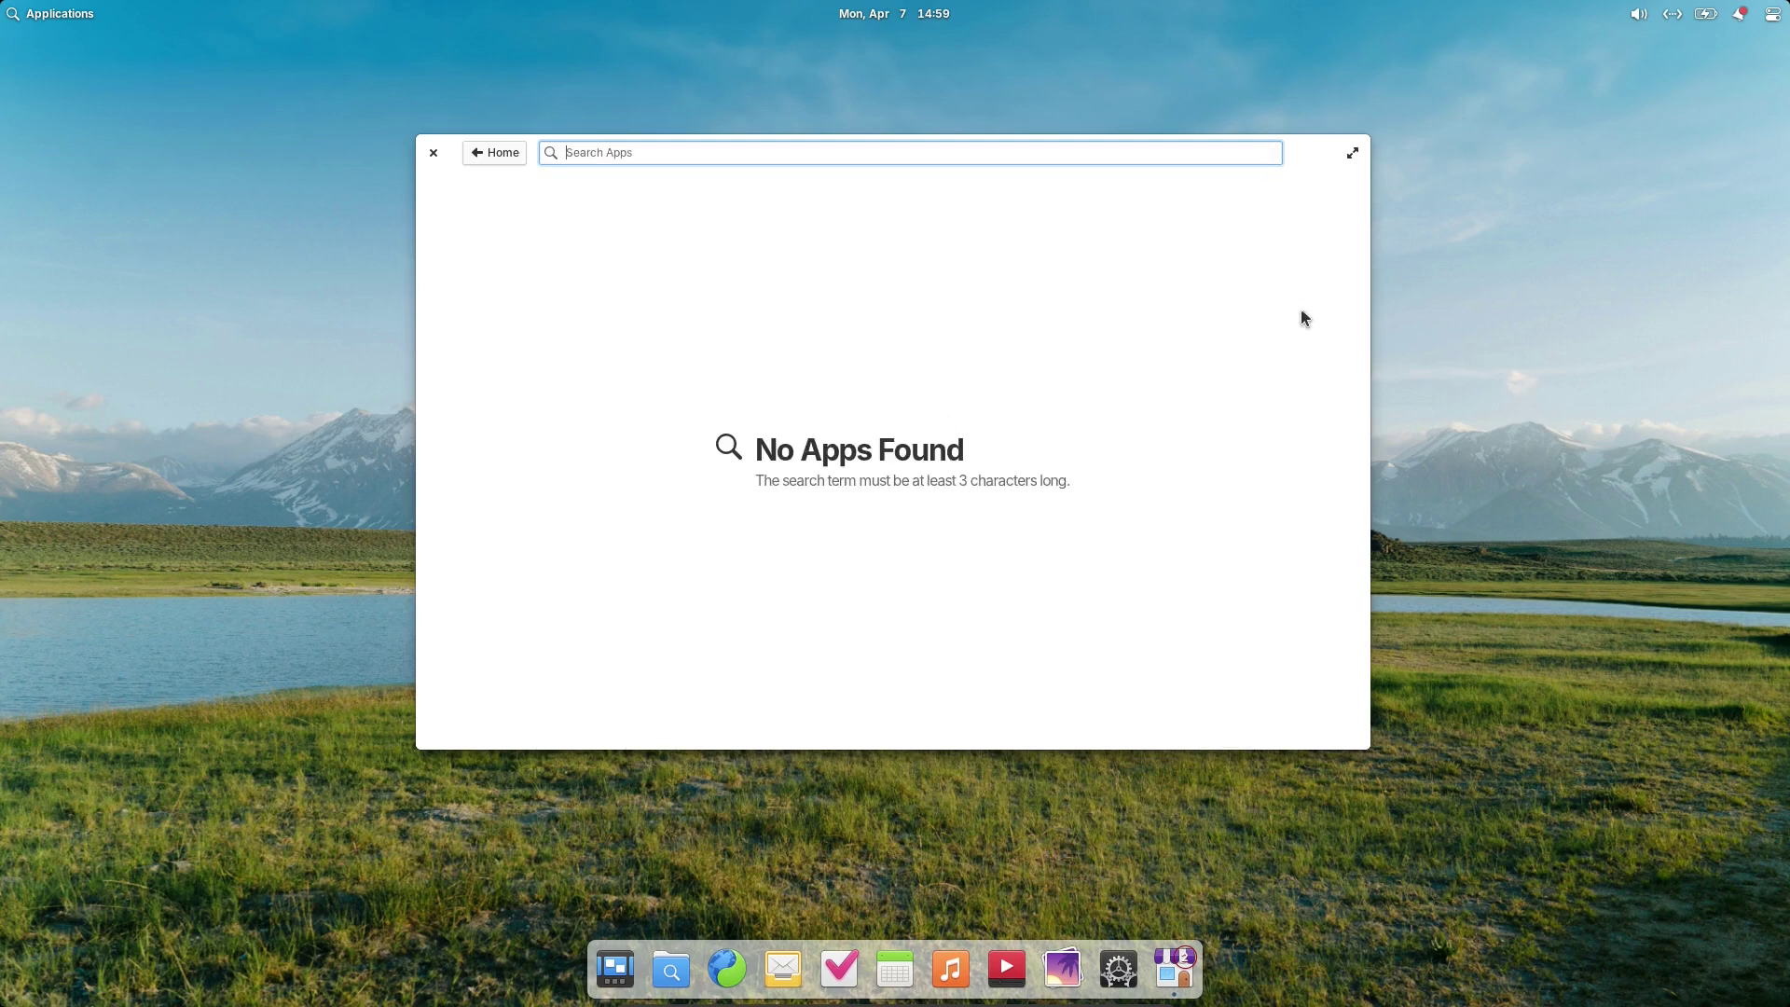
left_click(481, 153)
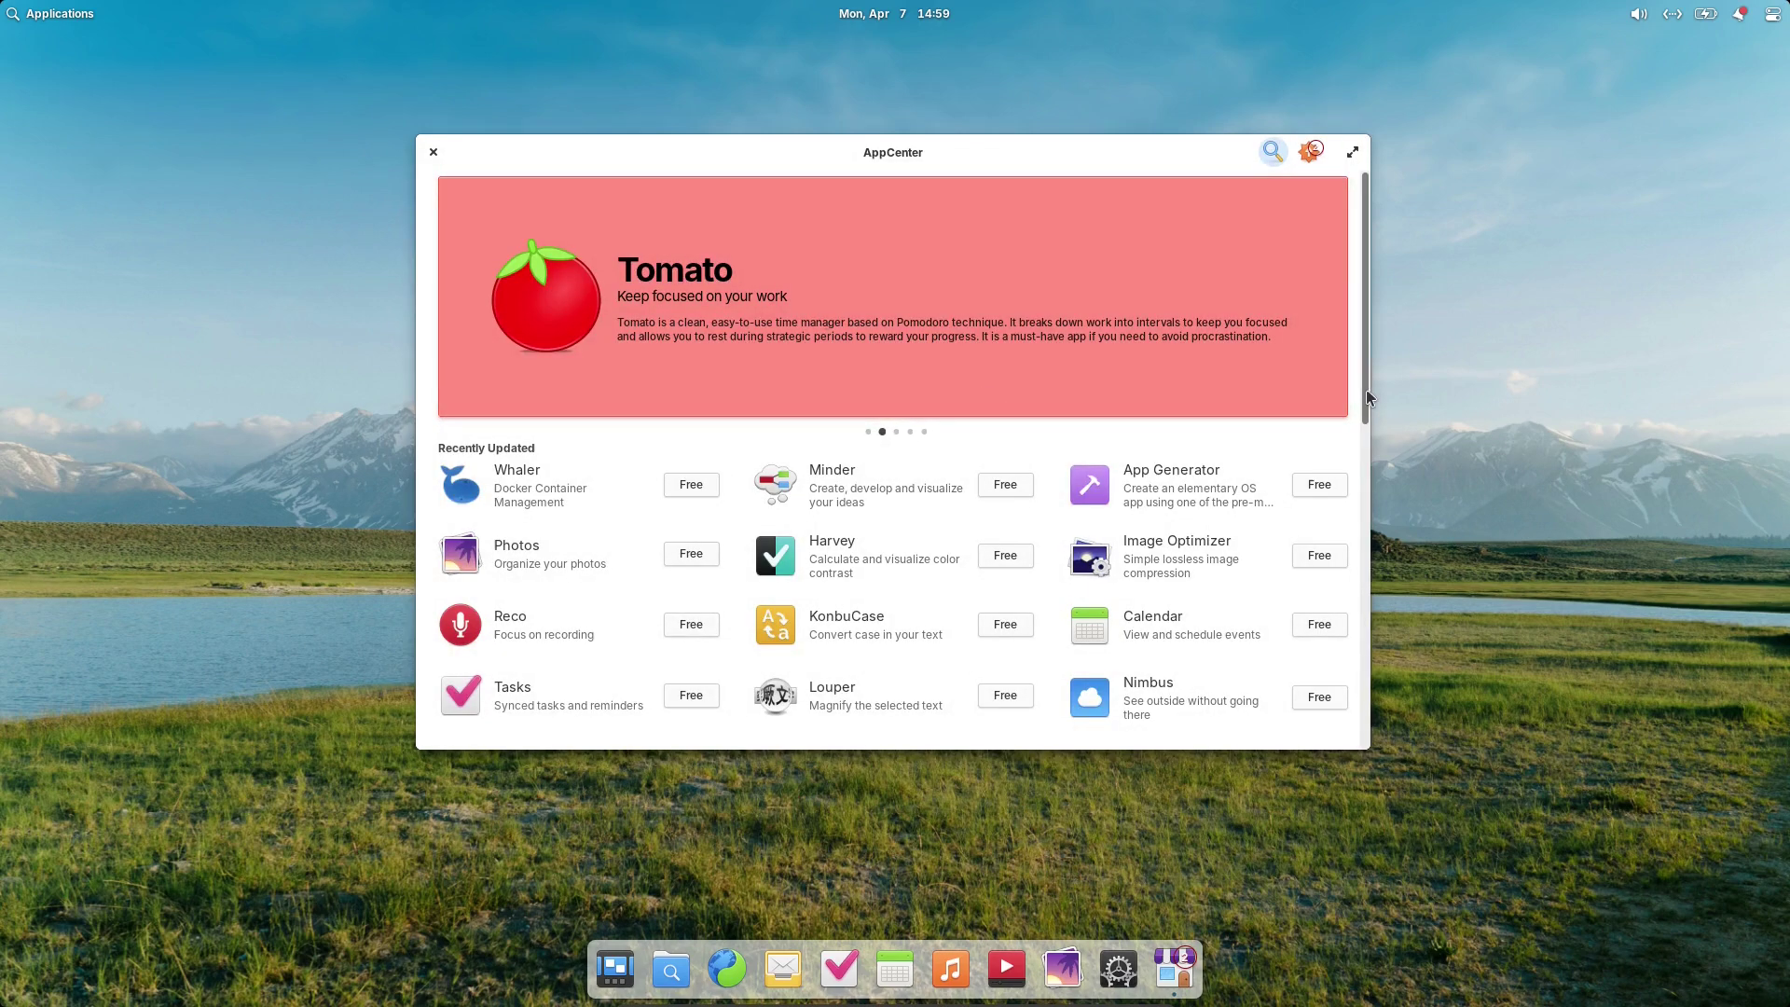
scroll(1368, 439, "down", 1)
left_click_drag(1368, 439, 1394, 737)
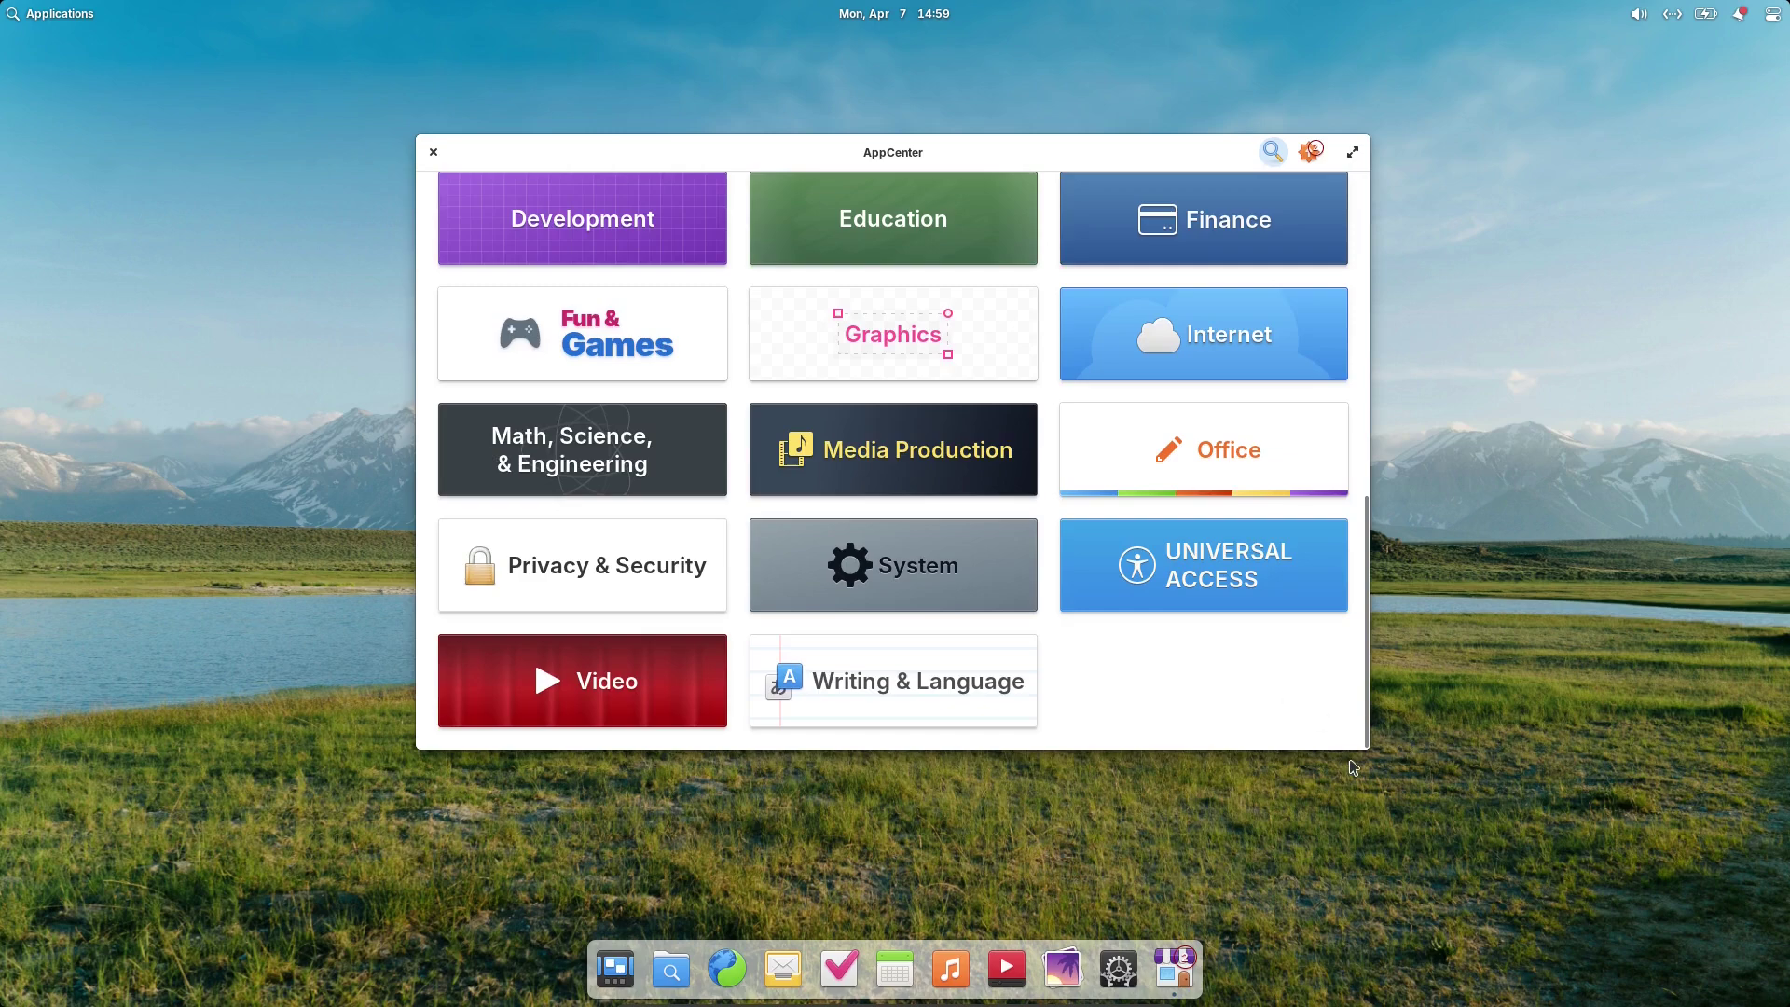
left_click_drag(1389, 769, 1557, 970)
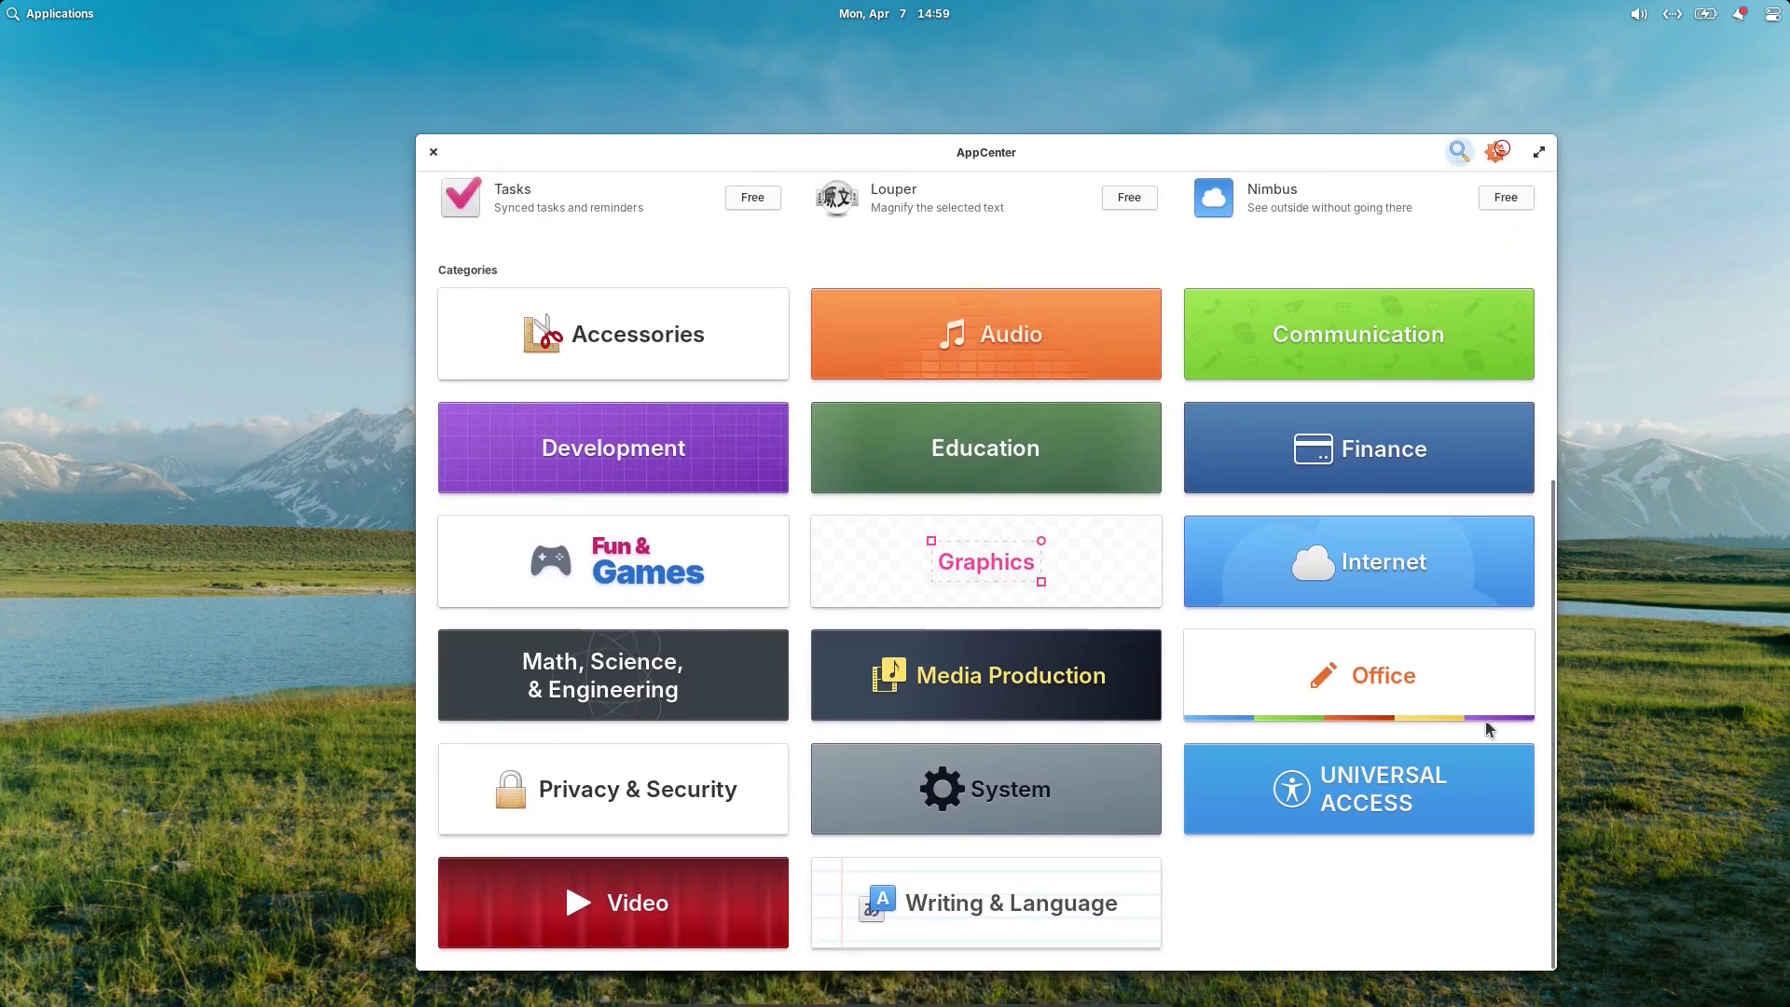
Step: Scroll through the home page, then show the 2 available updates
scroll(999, 479, "up", 5)
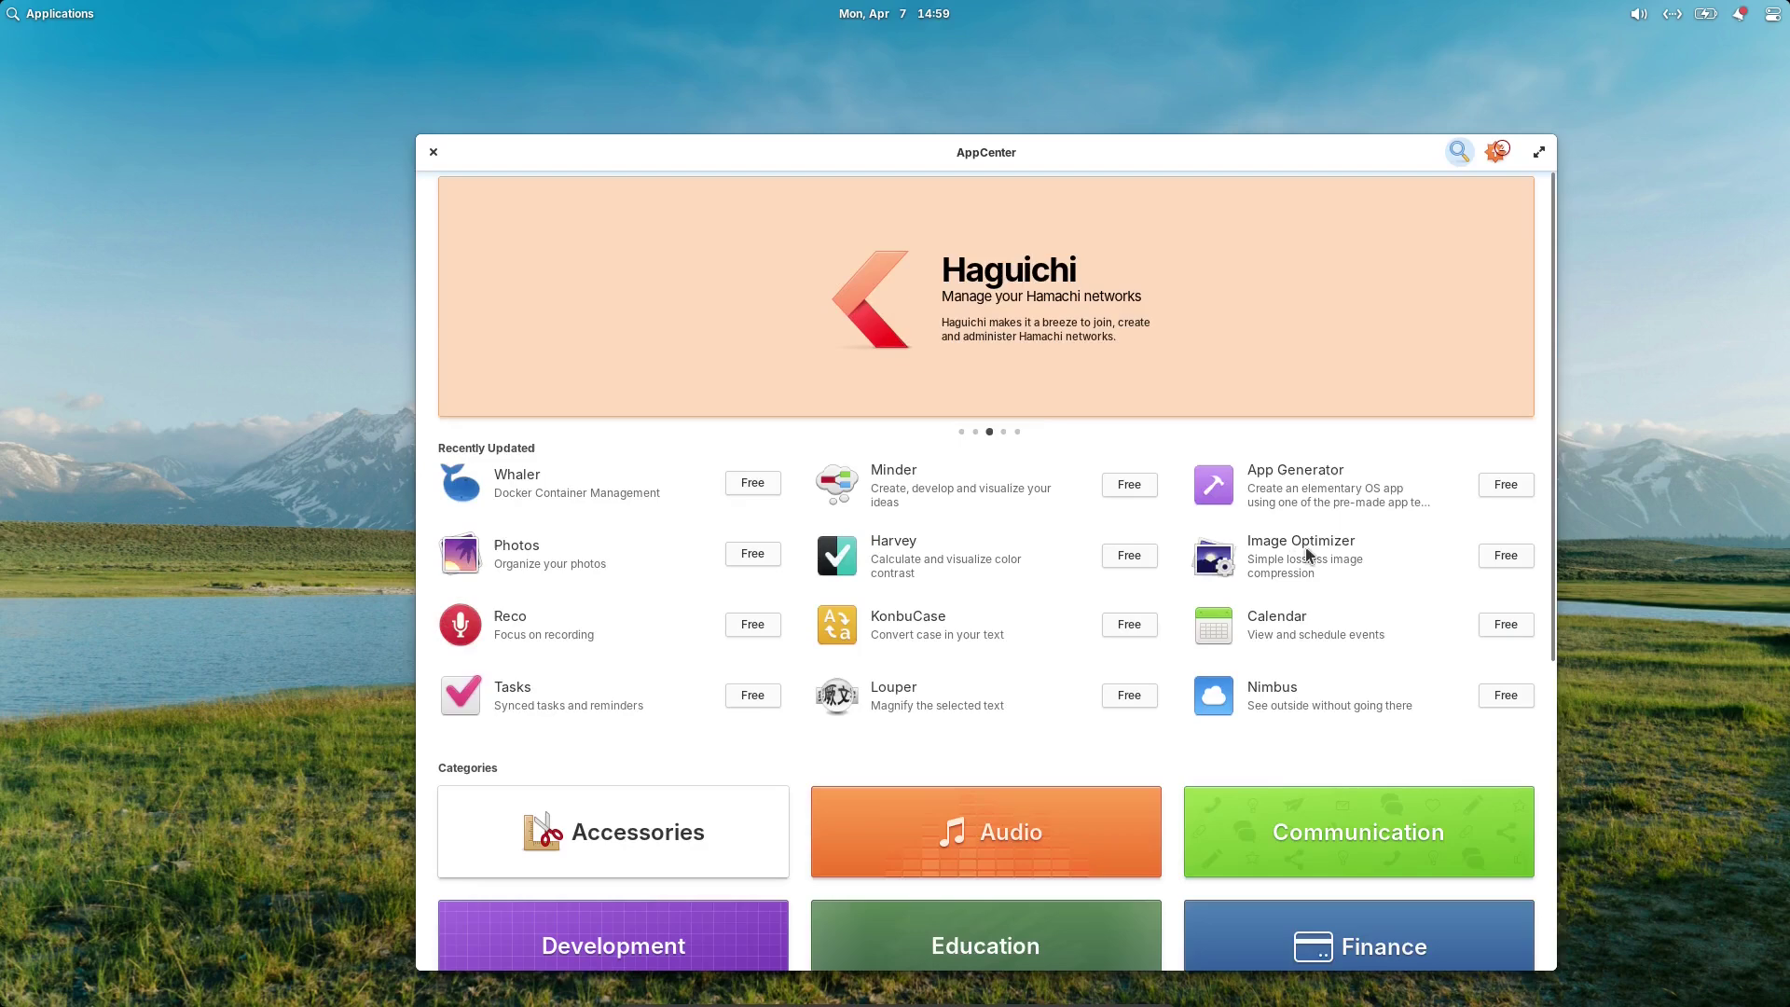
scroll(1354, 531, "down", 2)
scroll(1356, 533, "down", 4)
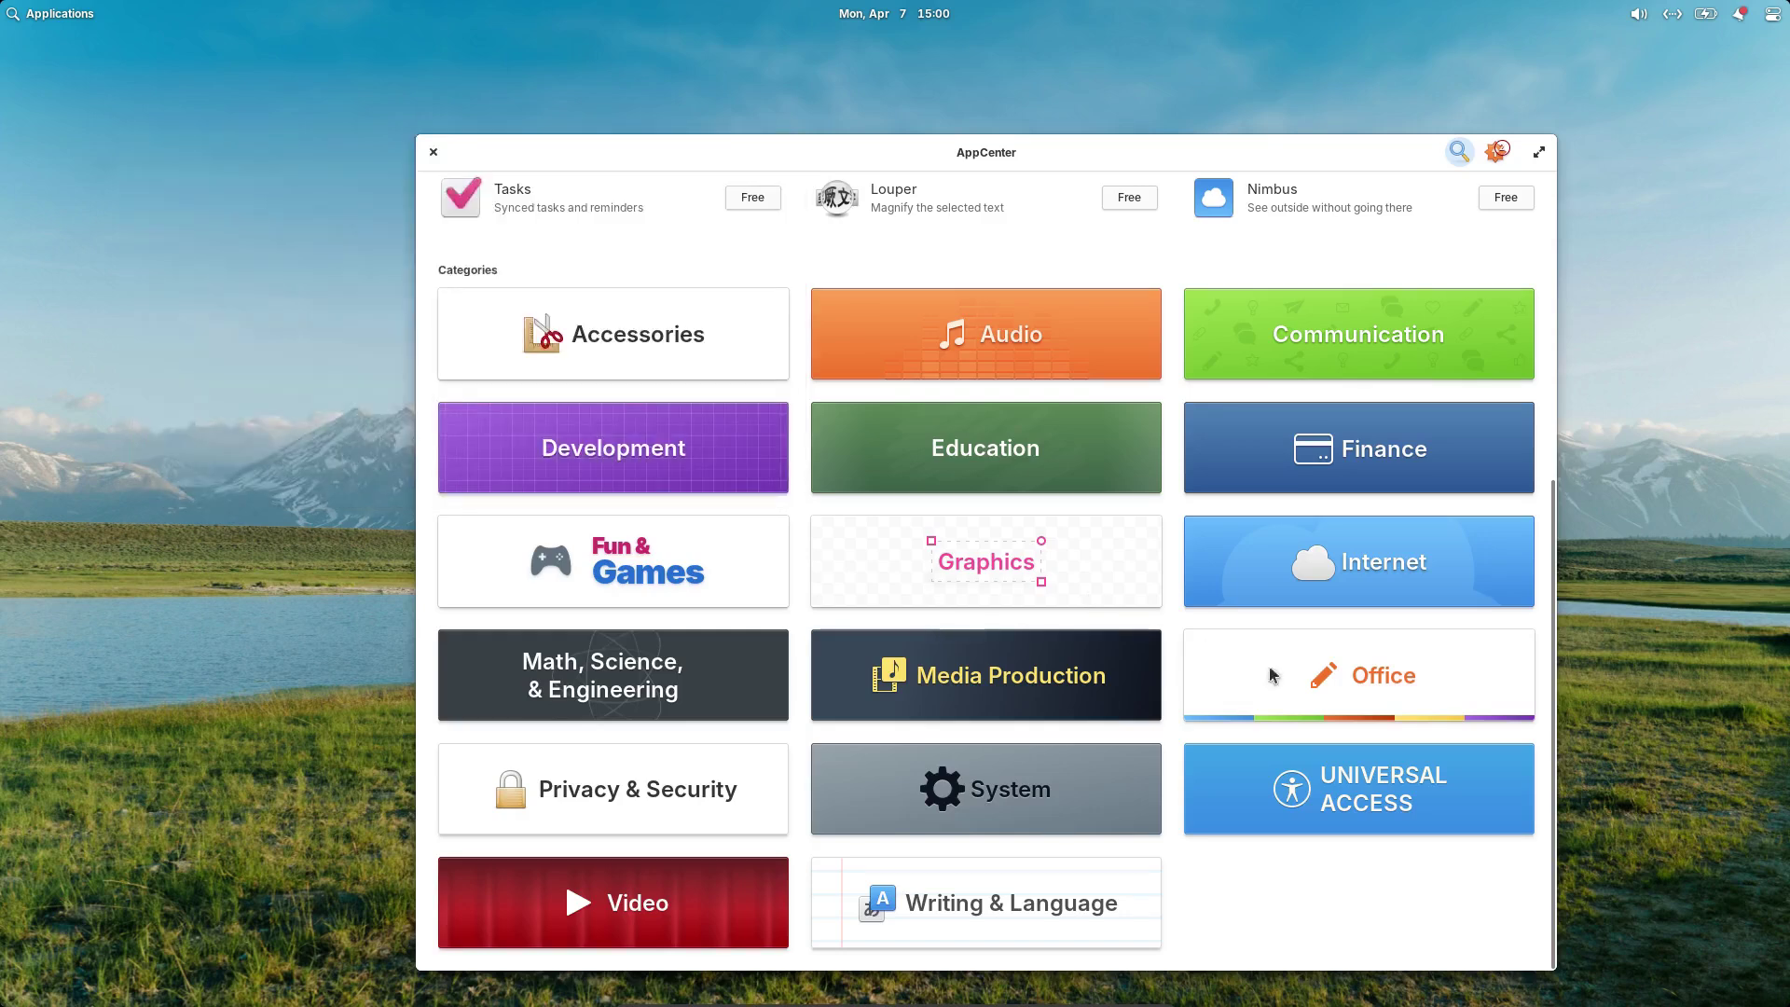
scroll(1491, 540, "up", 2)
scroll(1552, 485, "up", 5)
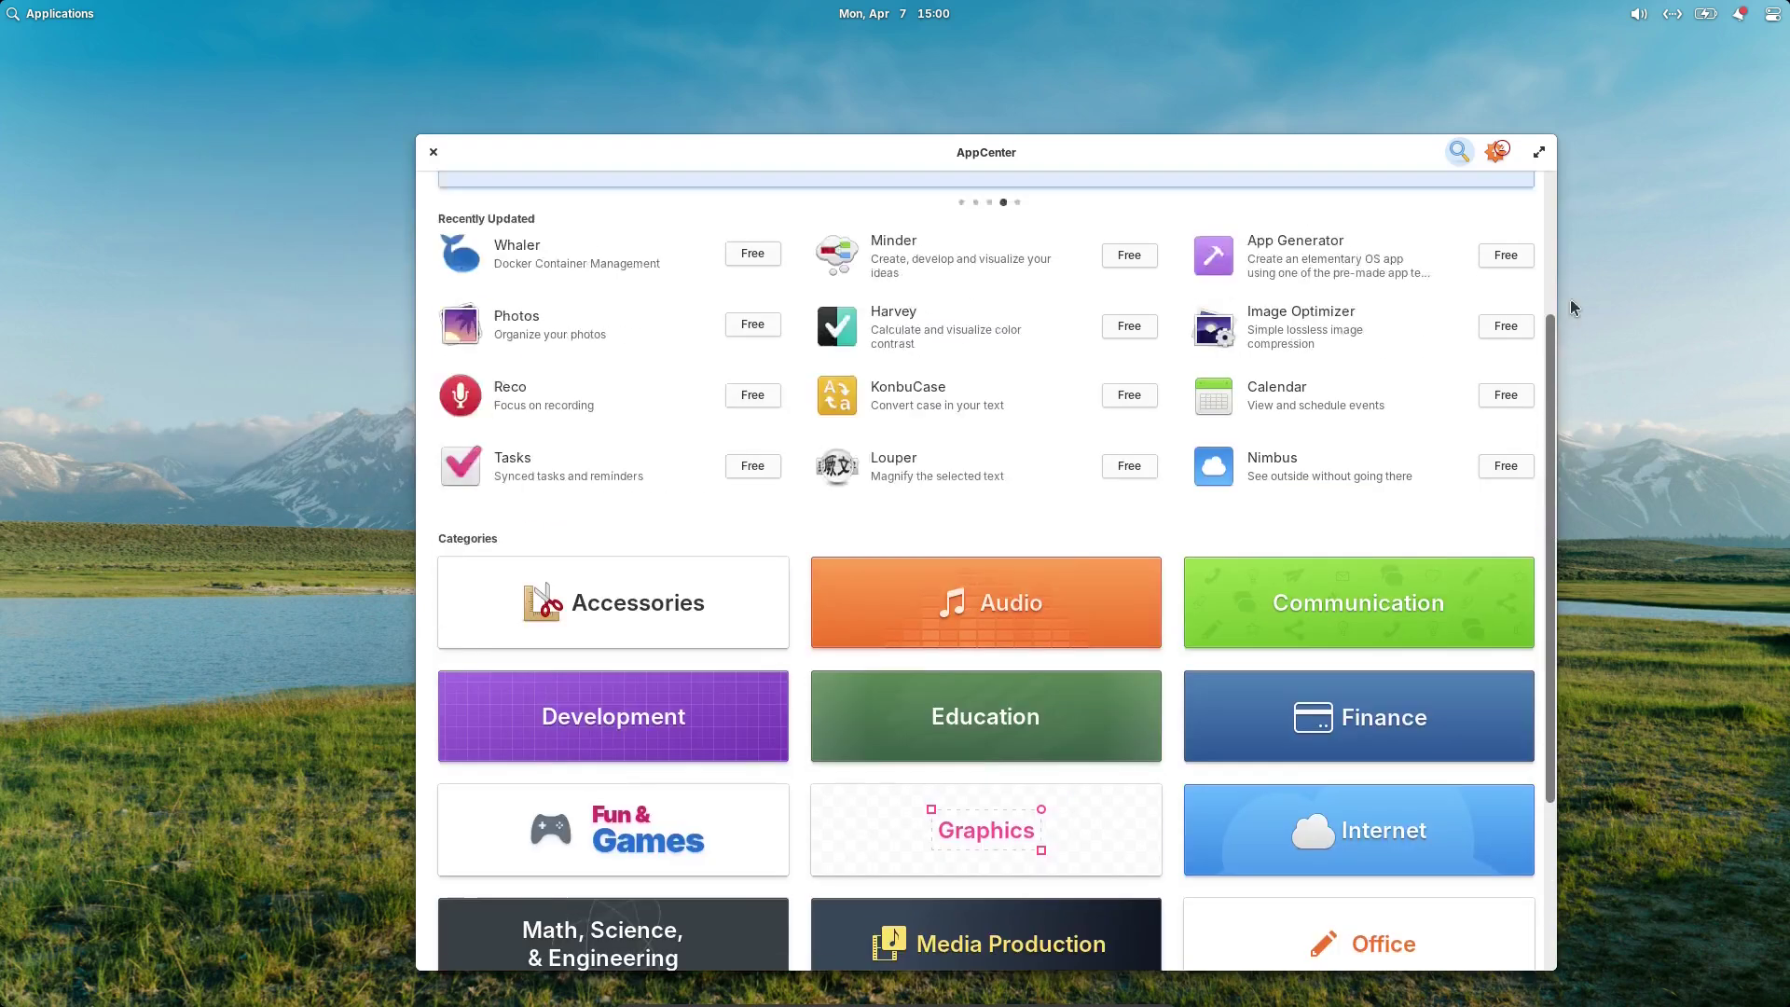
left_click(1505, 157)
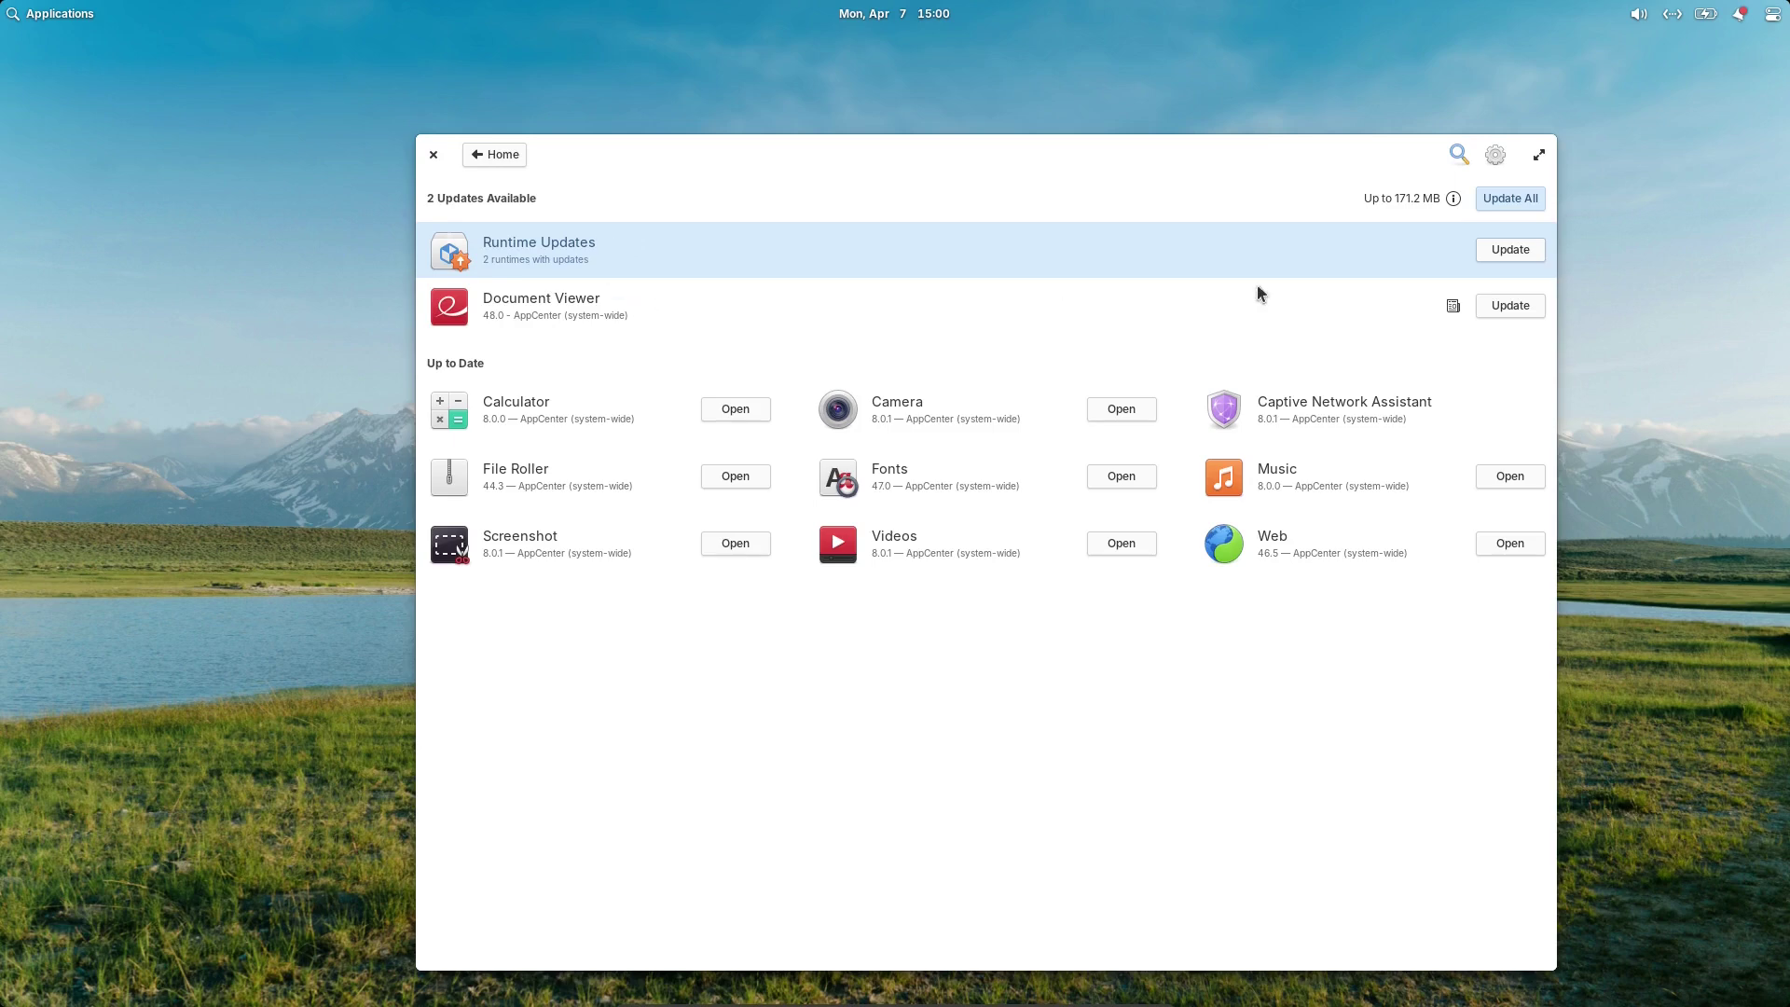
left_click(949, 228)
left_click(504, 163)
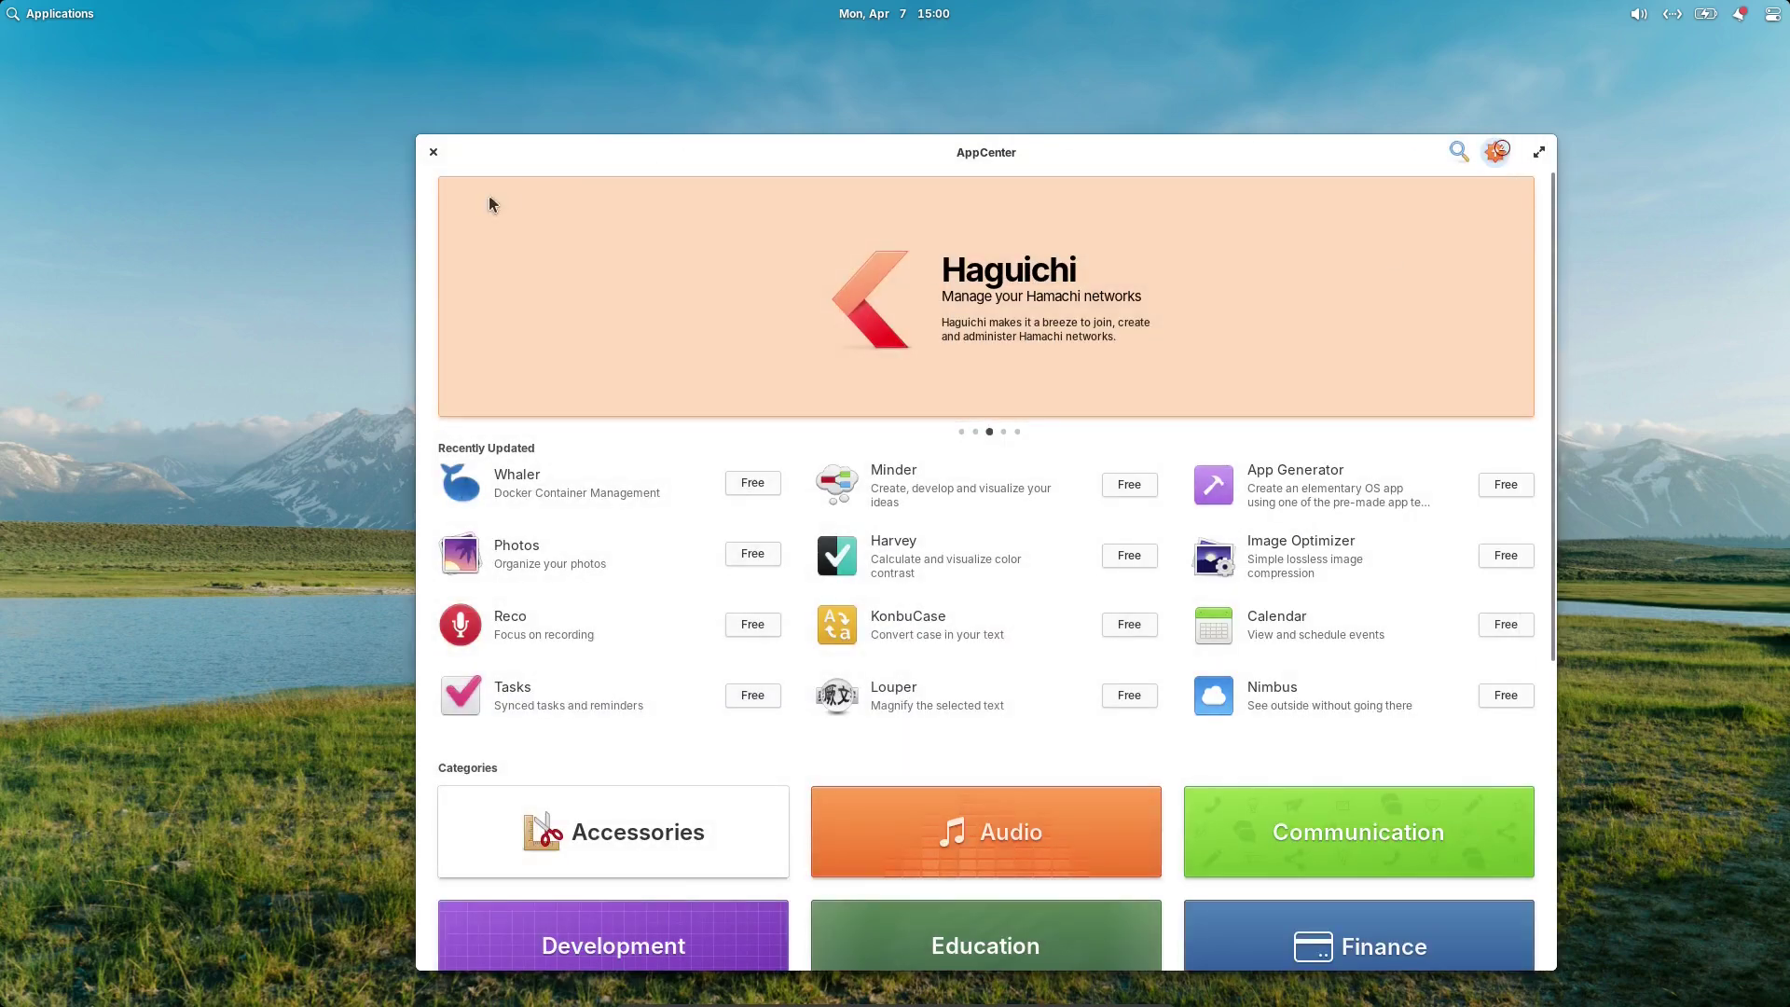
Step: Close AppCenter and open the System page in System Settings from the launcher
left_click(432, 154)
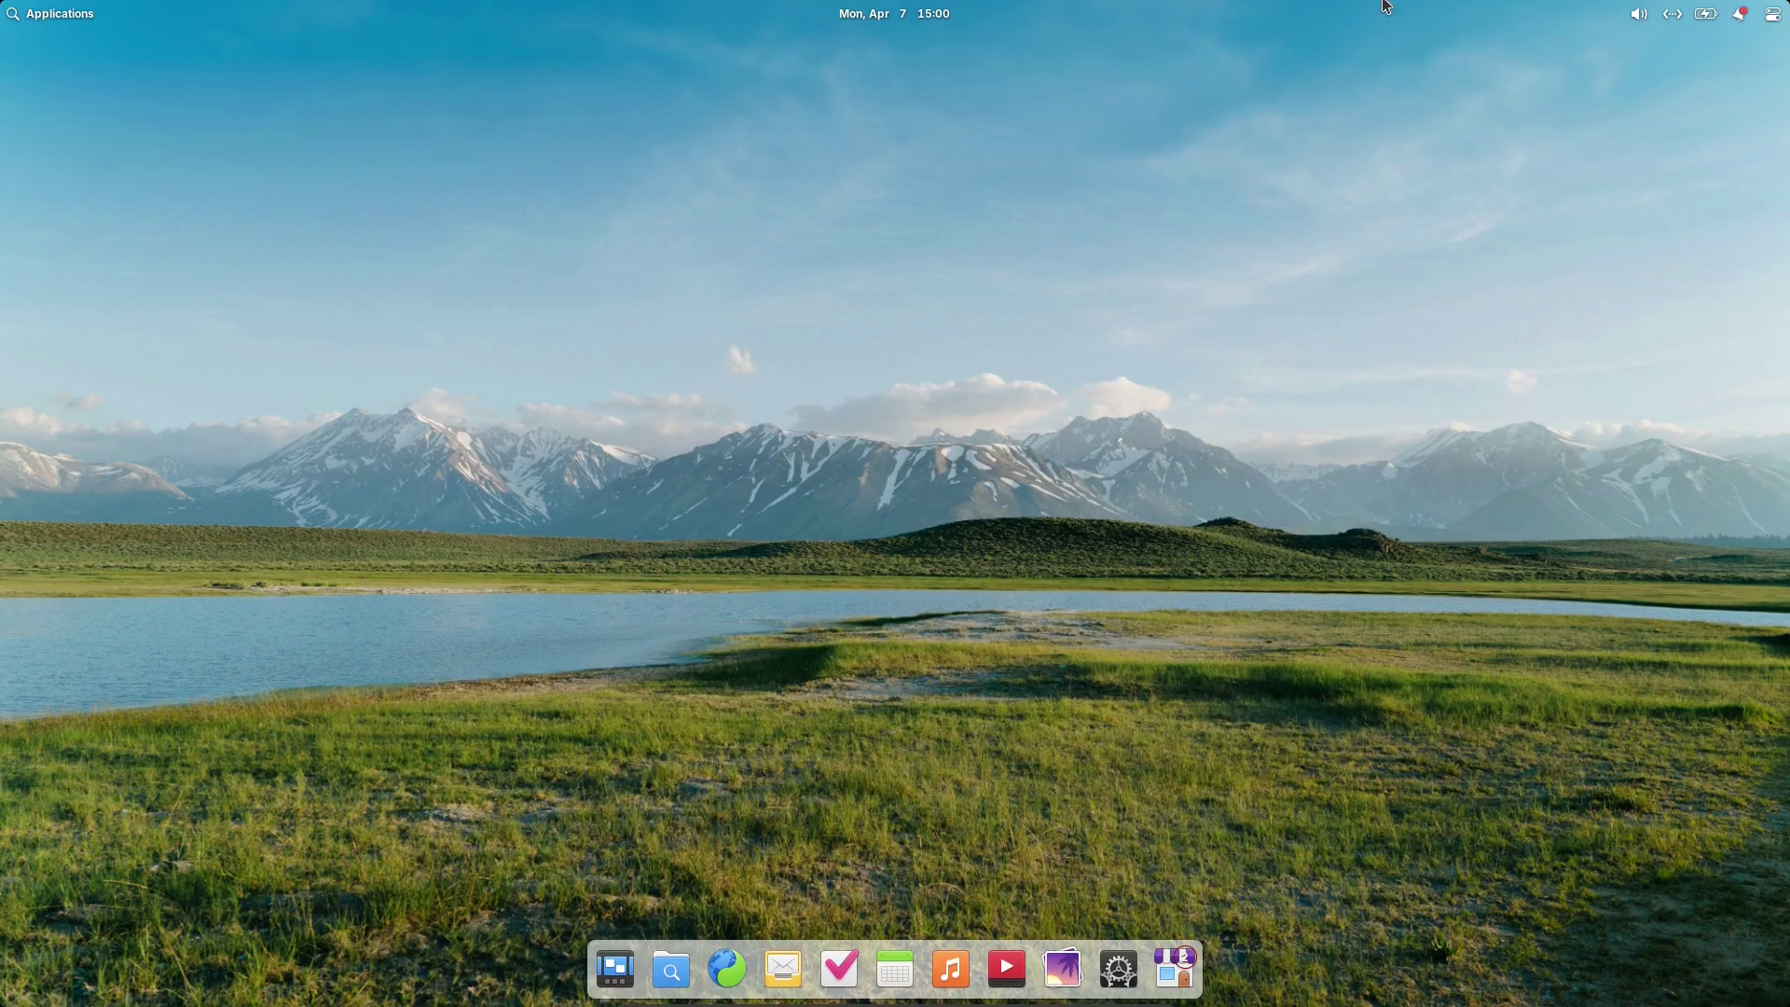
left_click(39, 17)
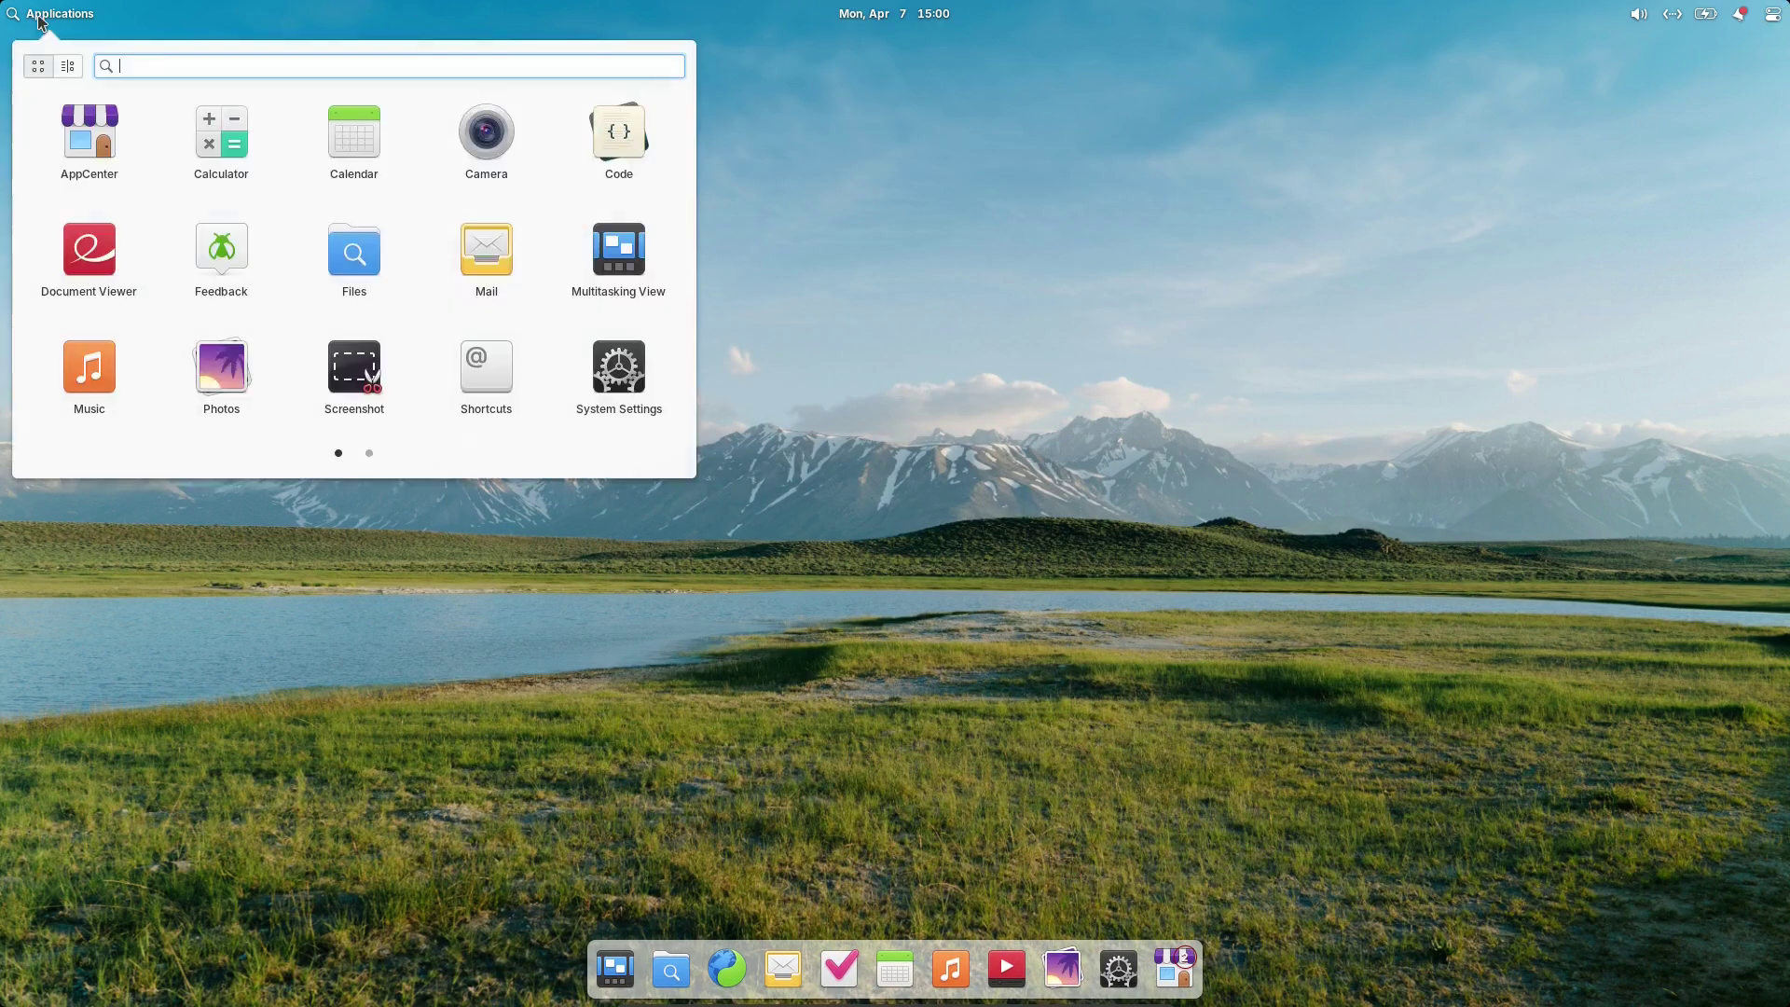
left_click(634, 368)
left_click(1124, 595)
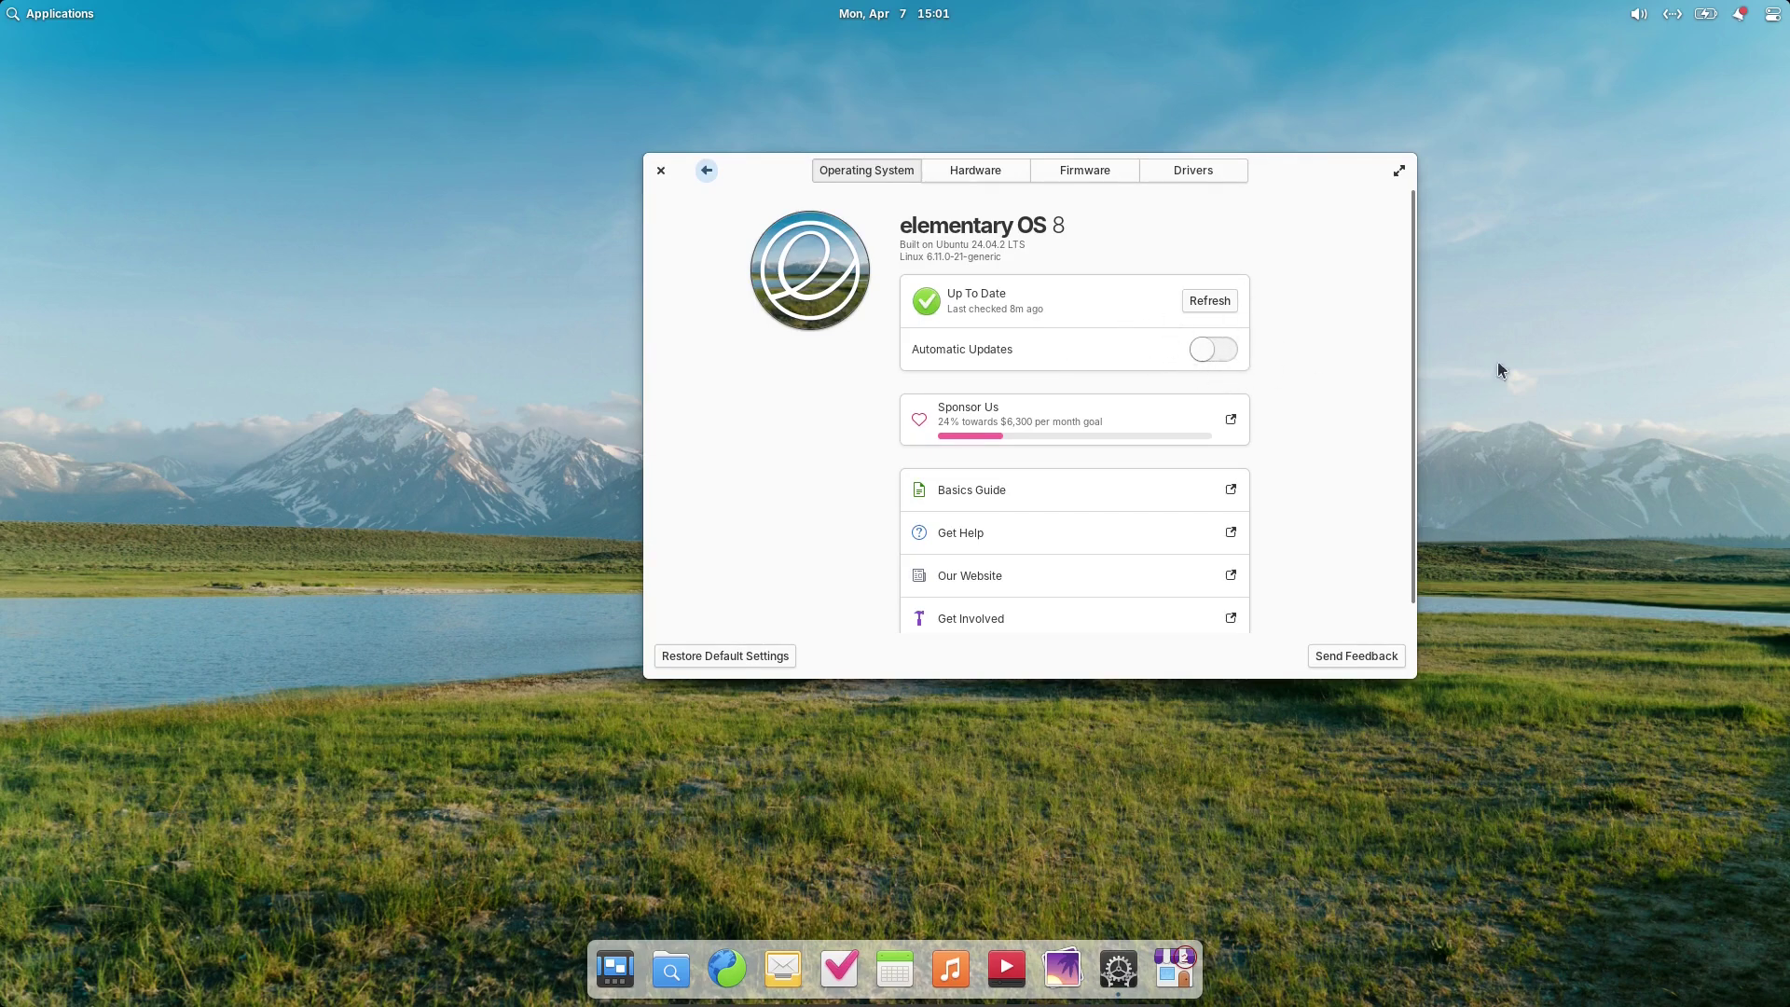
scroll(1394, 392, "down", 1)
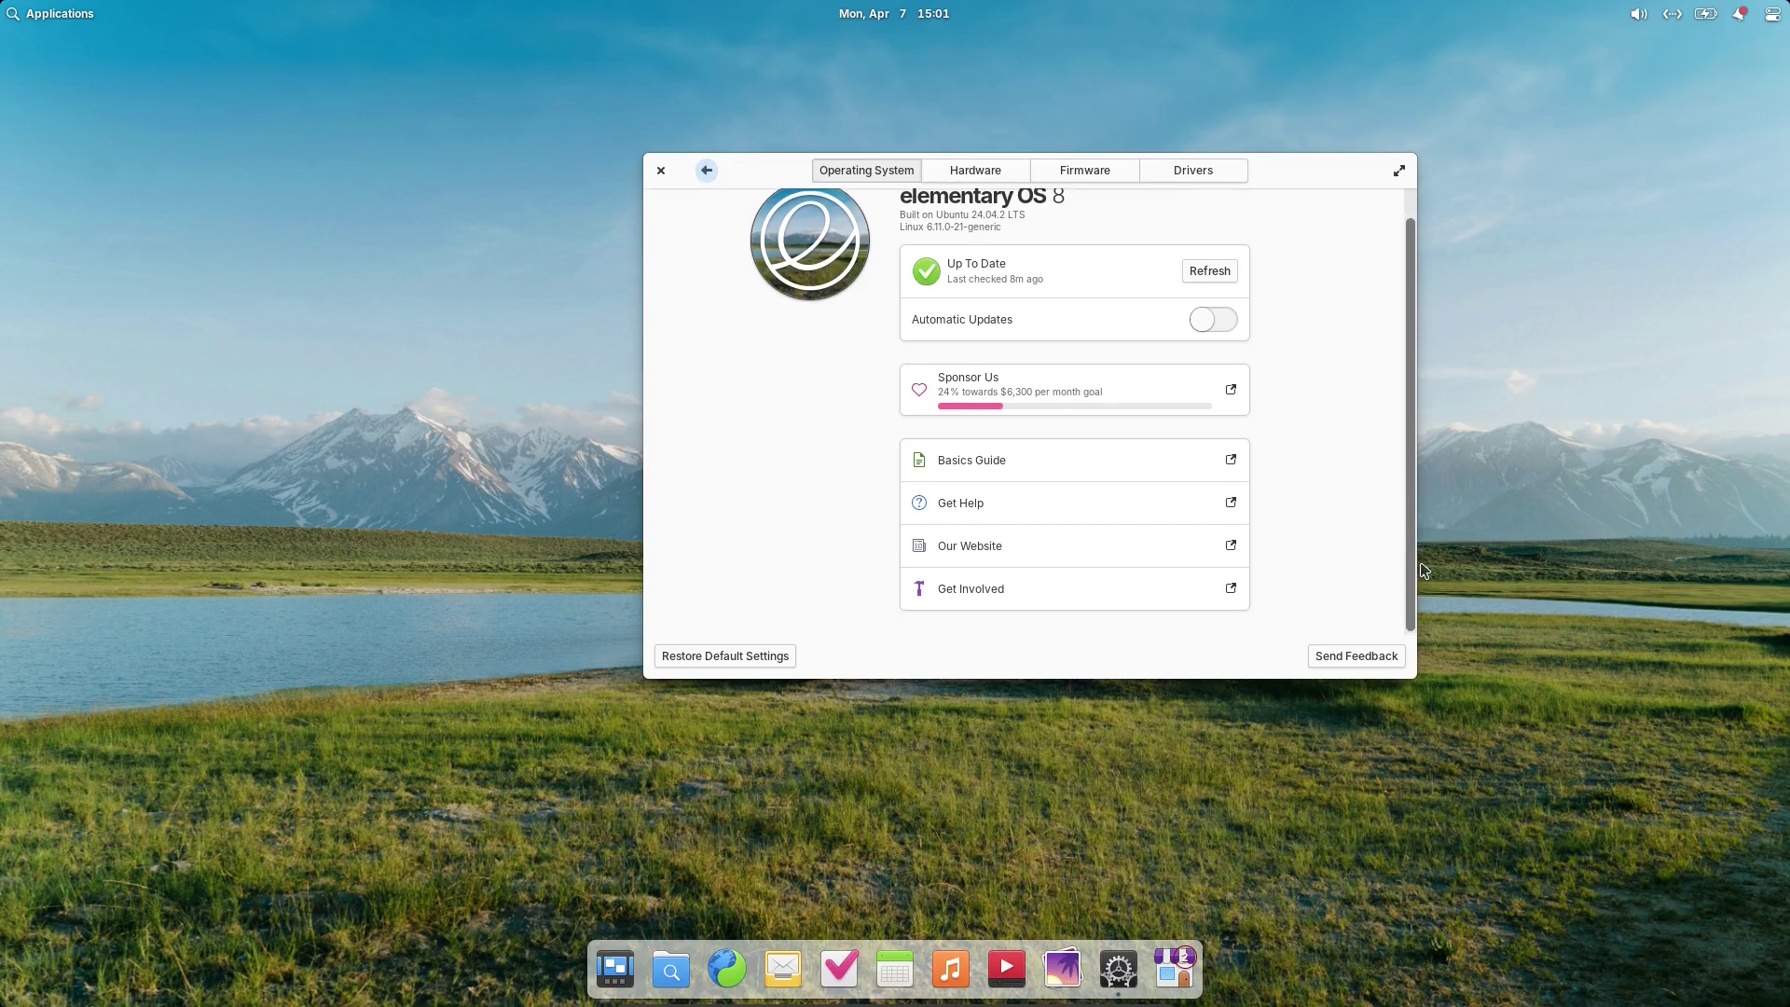
scroll(1384, 364, "up", 1)
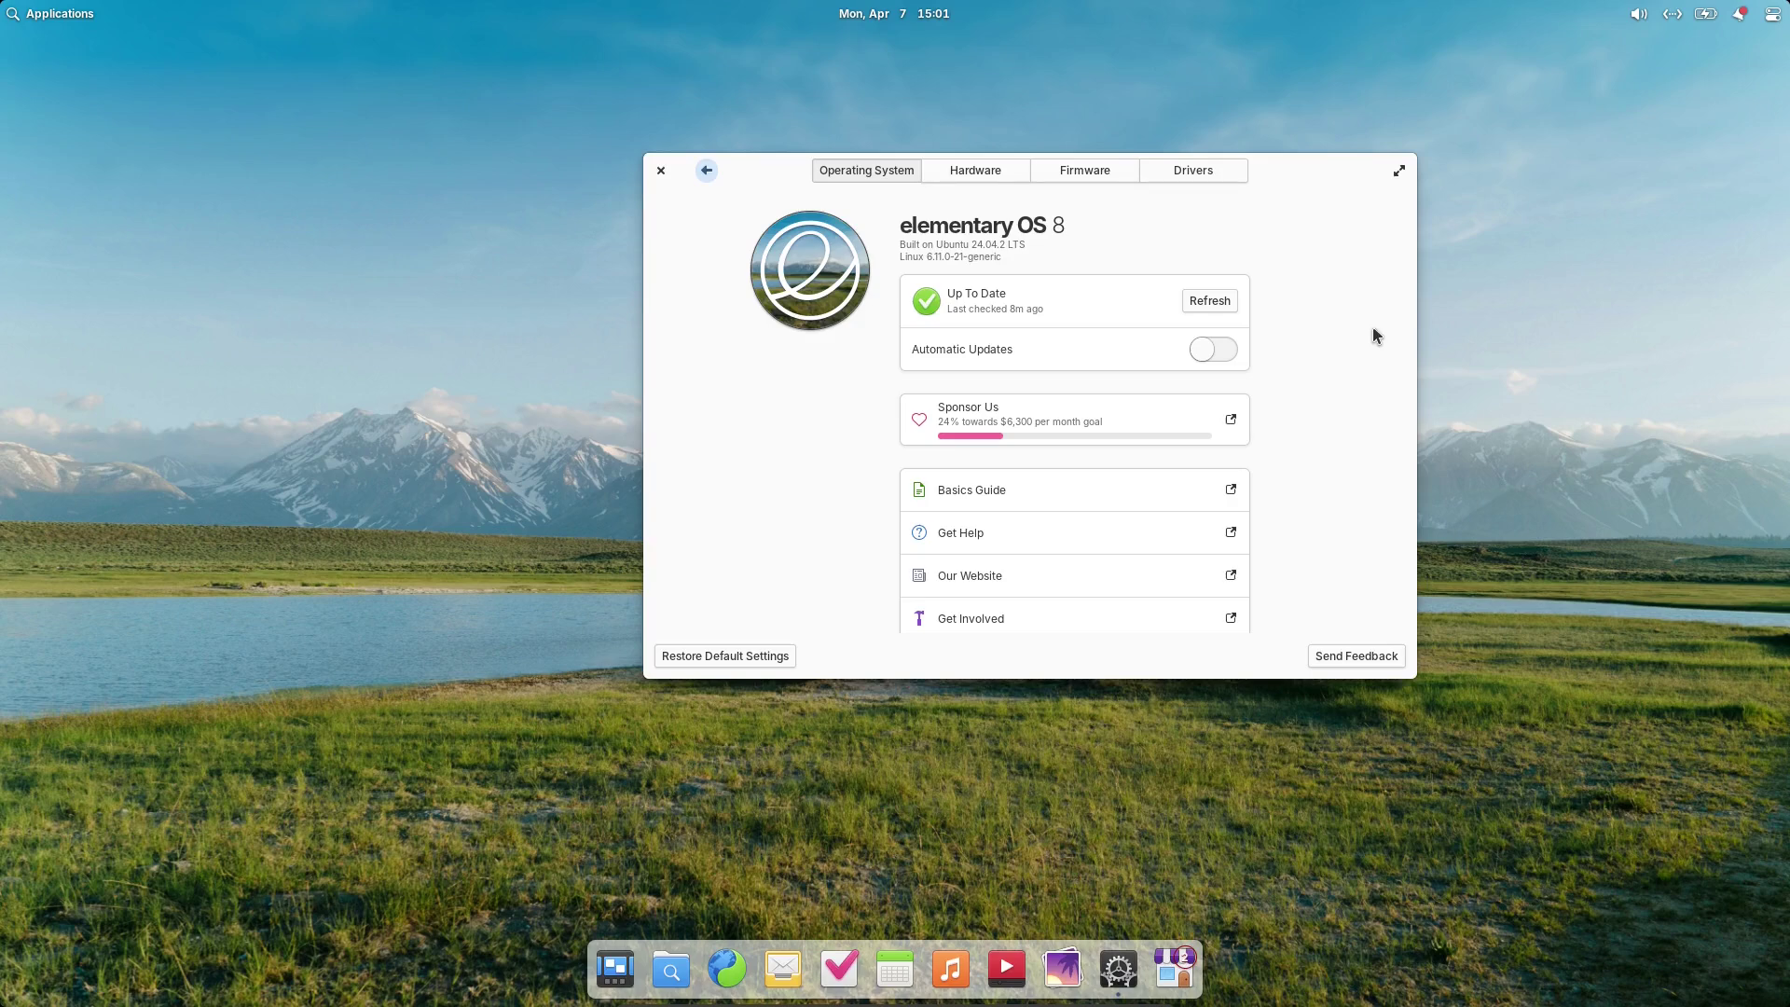
Step: Review the Hardware, Firmware and Drivers tabs, then return to the overview and close Settings
left_click(997, 175)
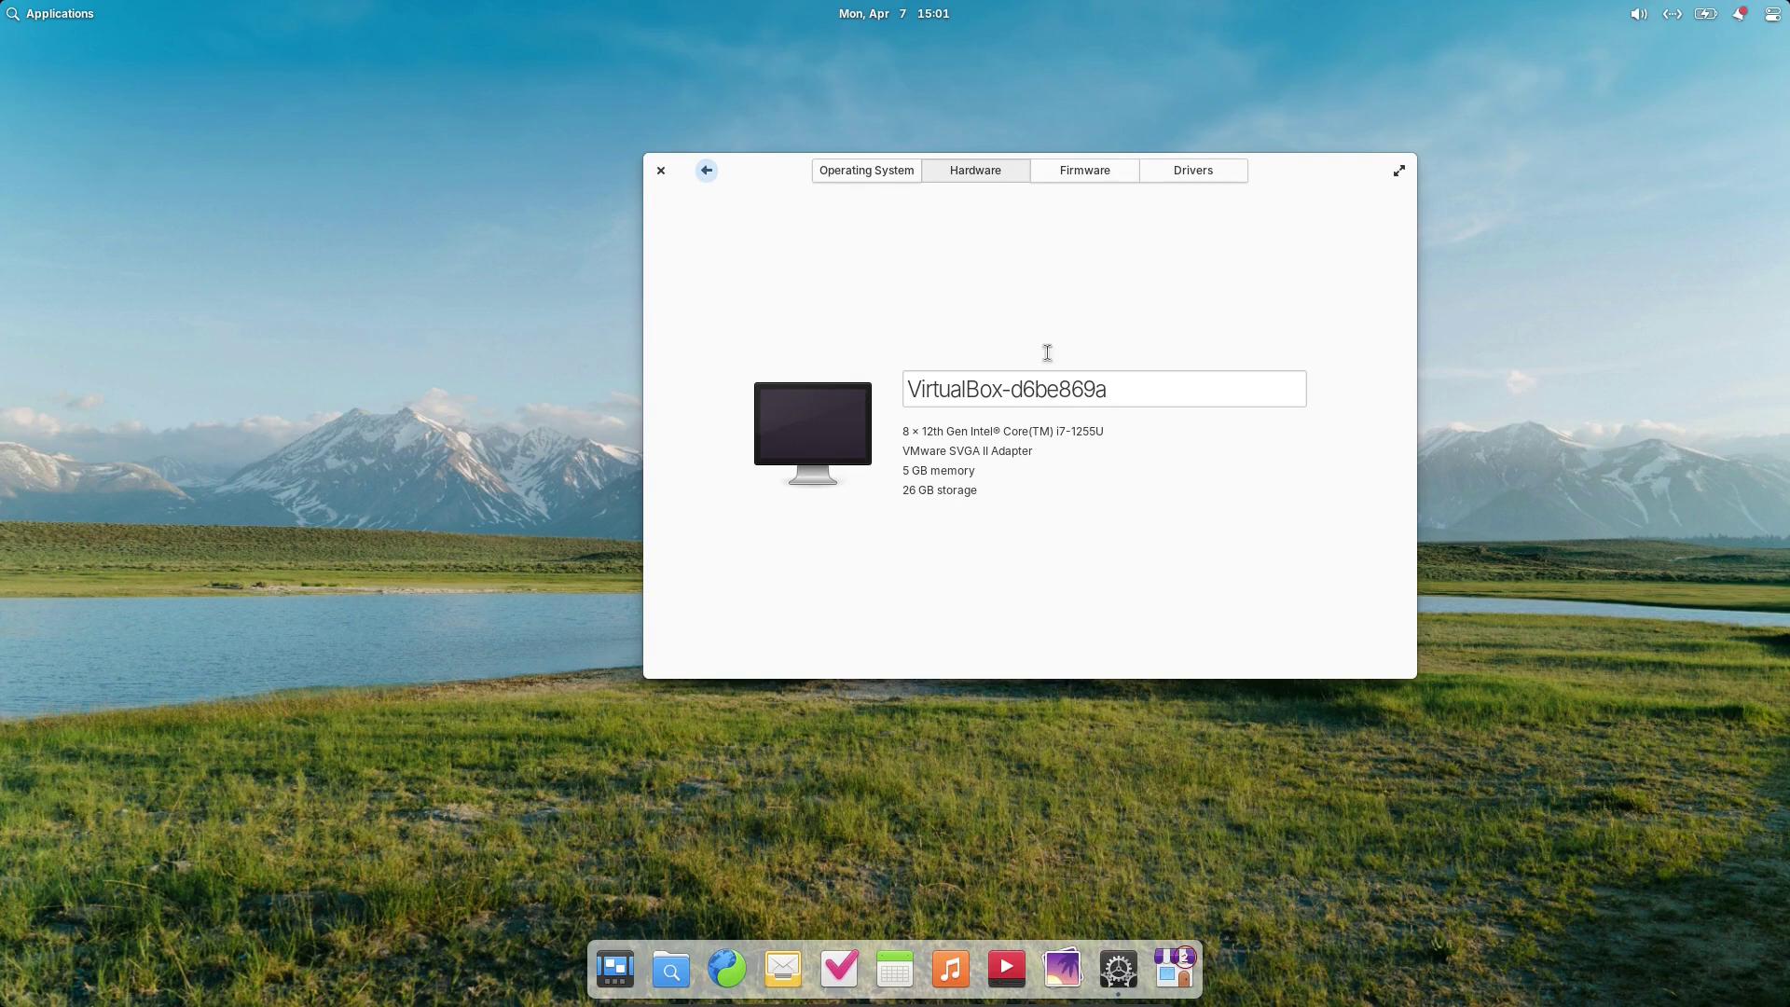
left_click(1092, 174)
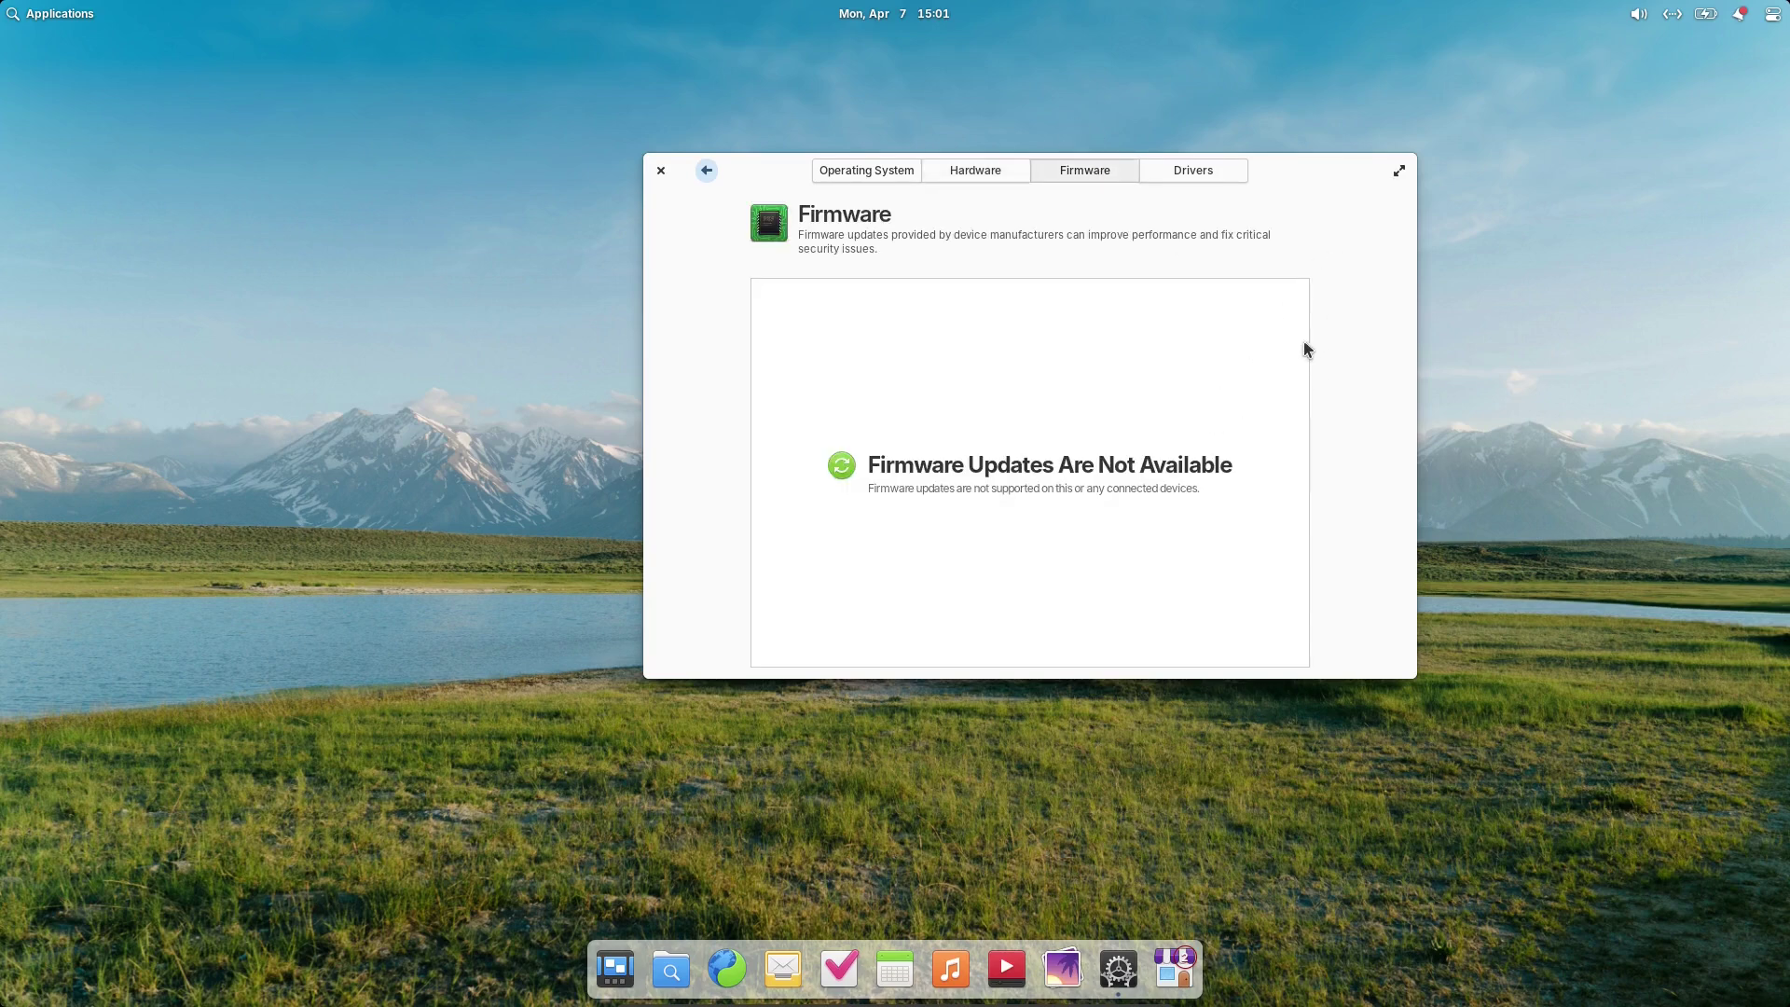
left_click(1200, 173)
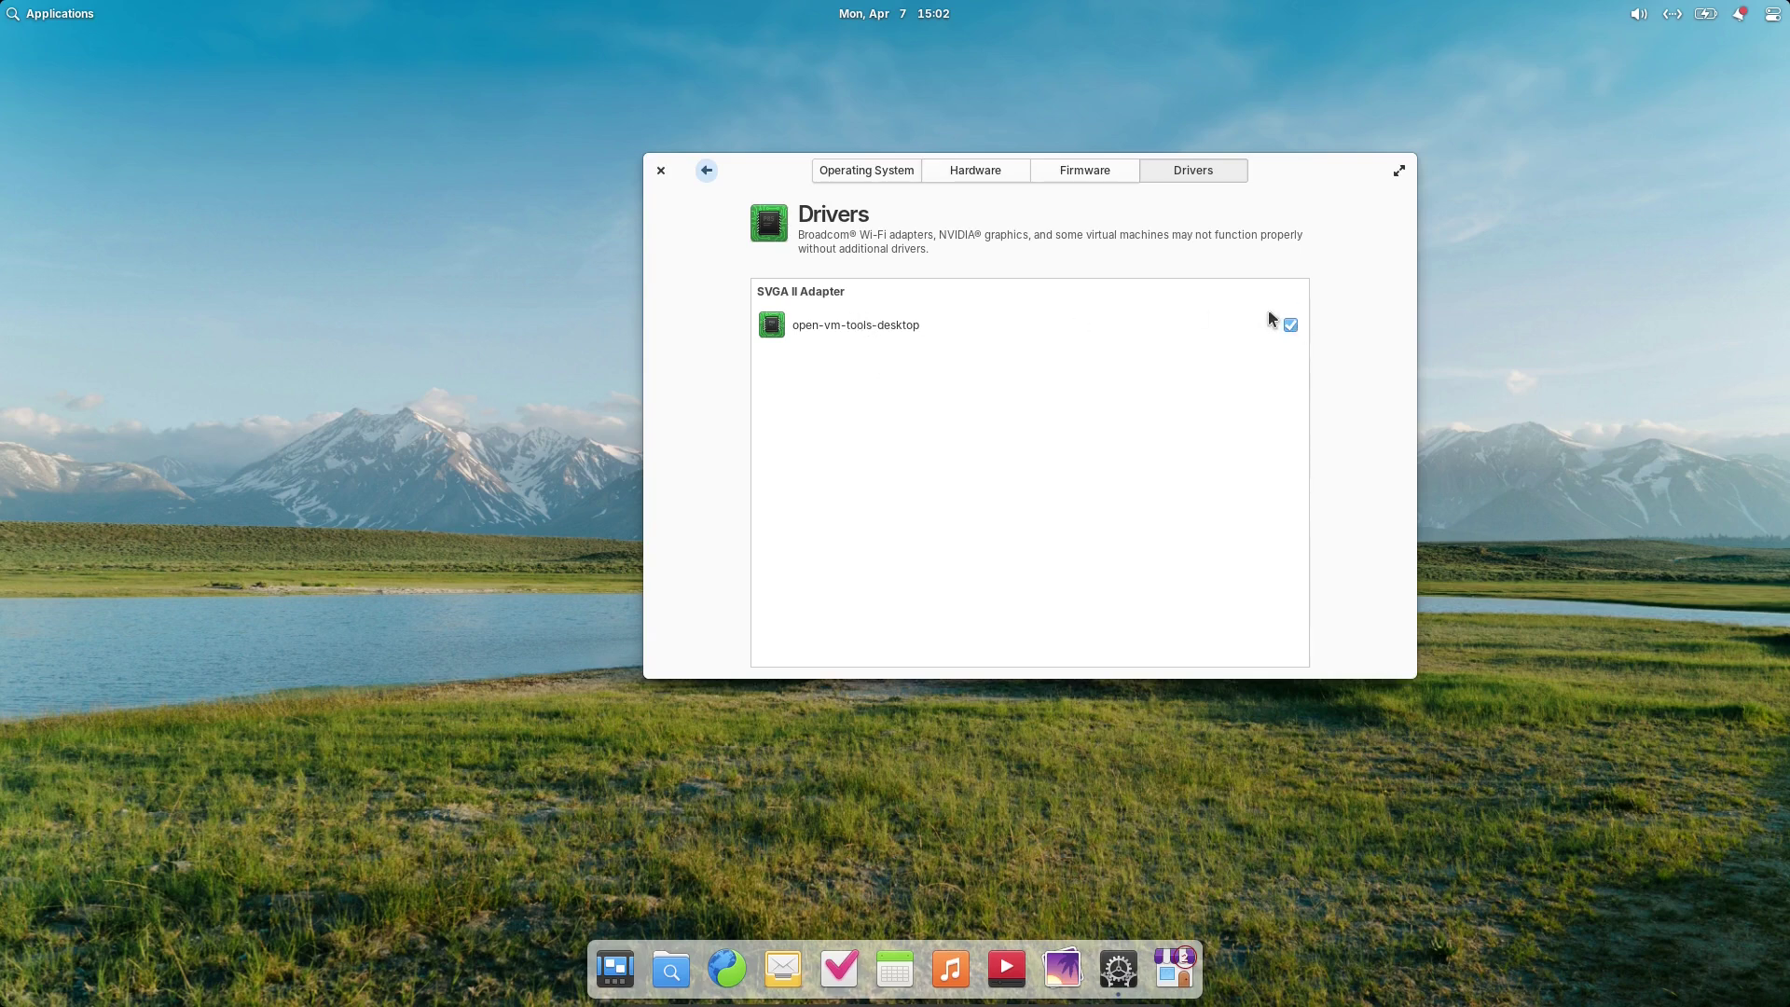
left_click(707, 170)
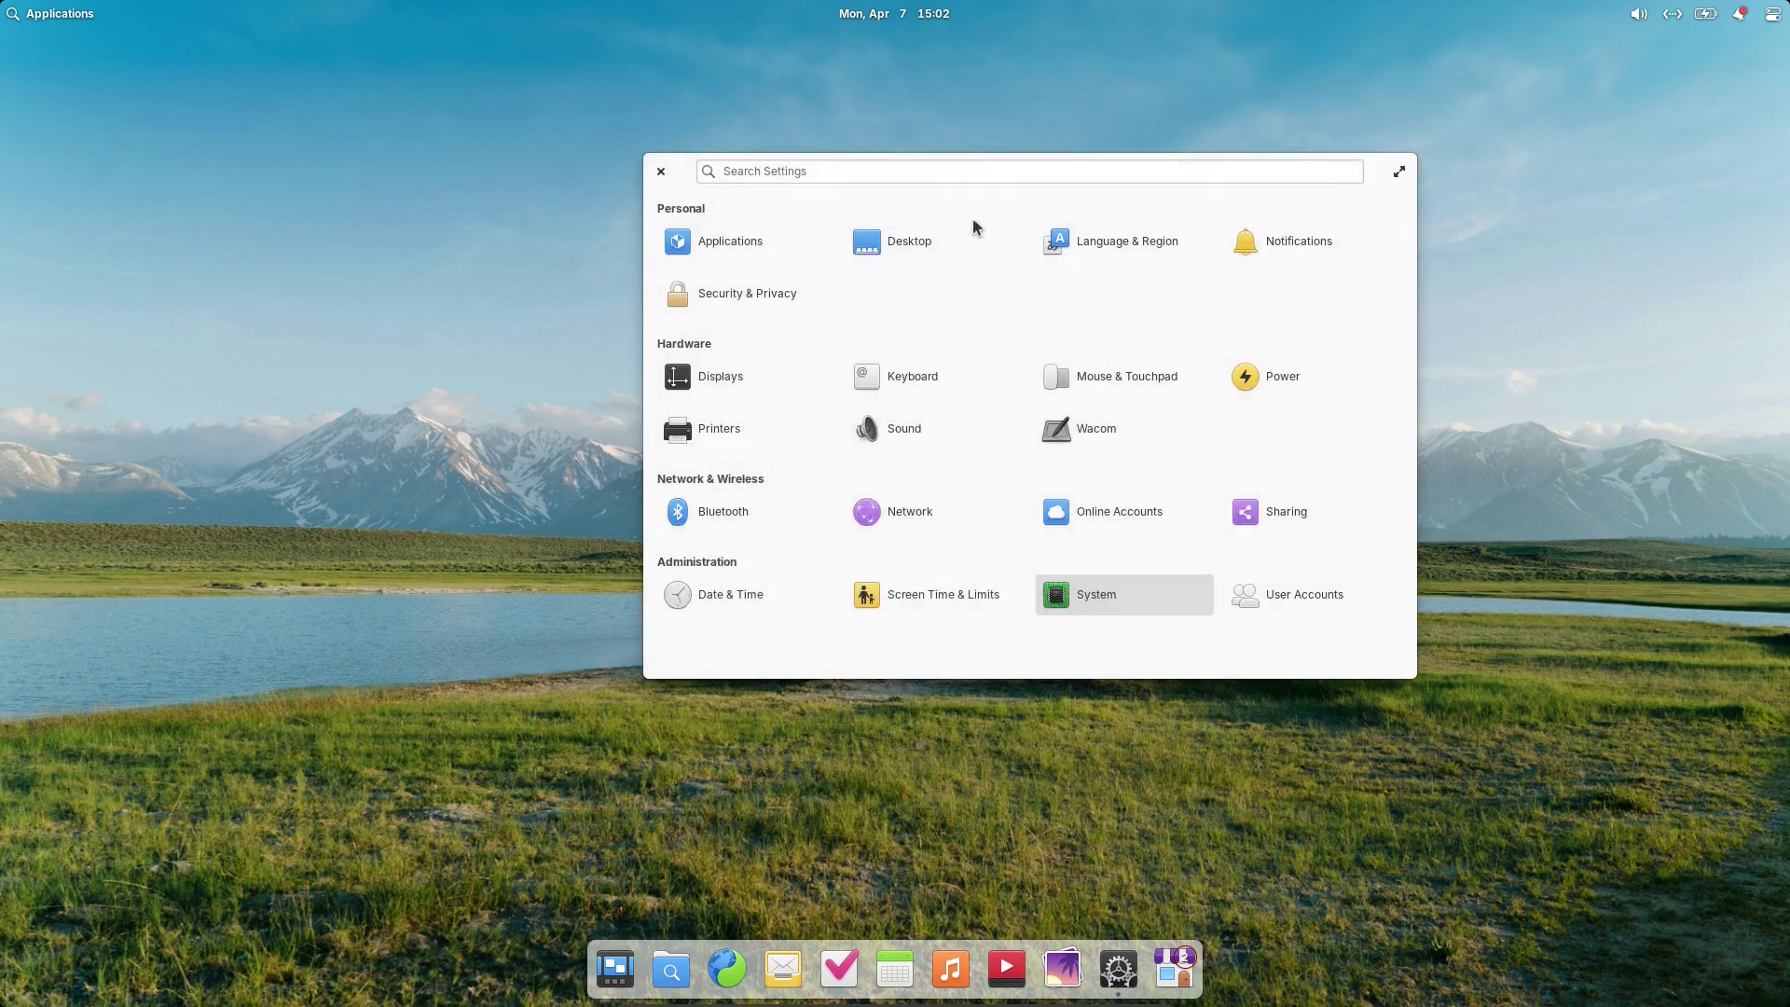
left_click(1132, 587)
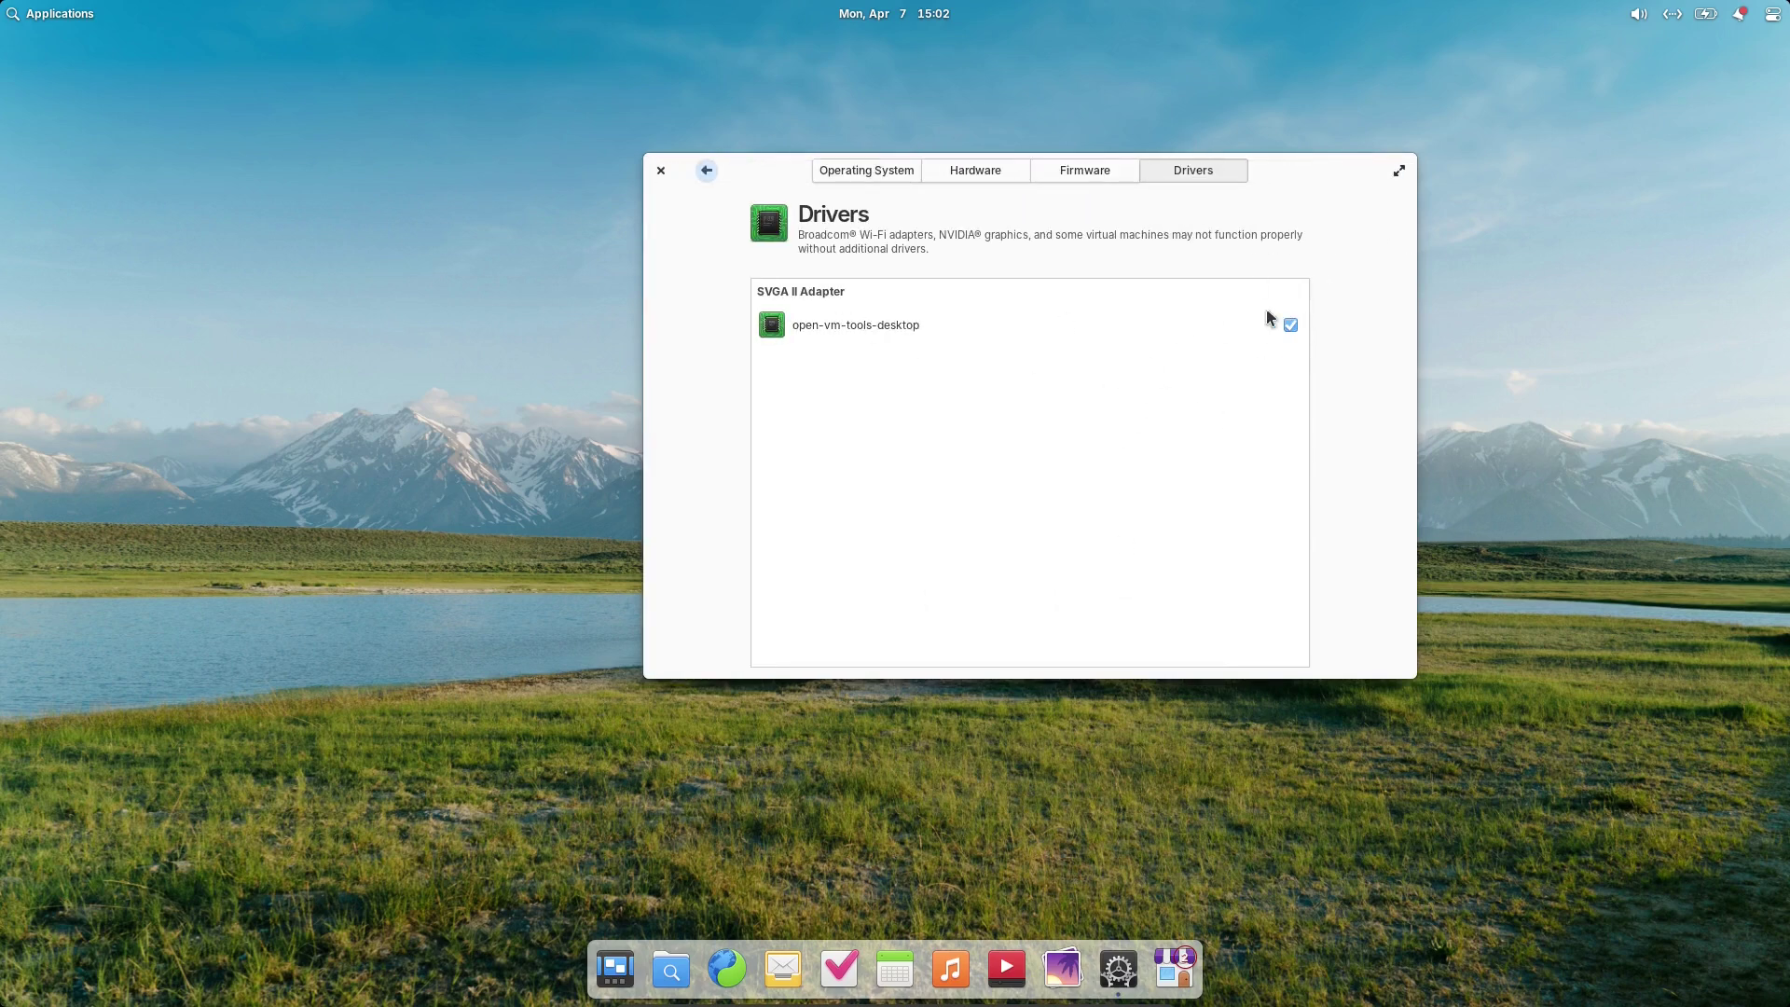
left_click(705, 172)
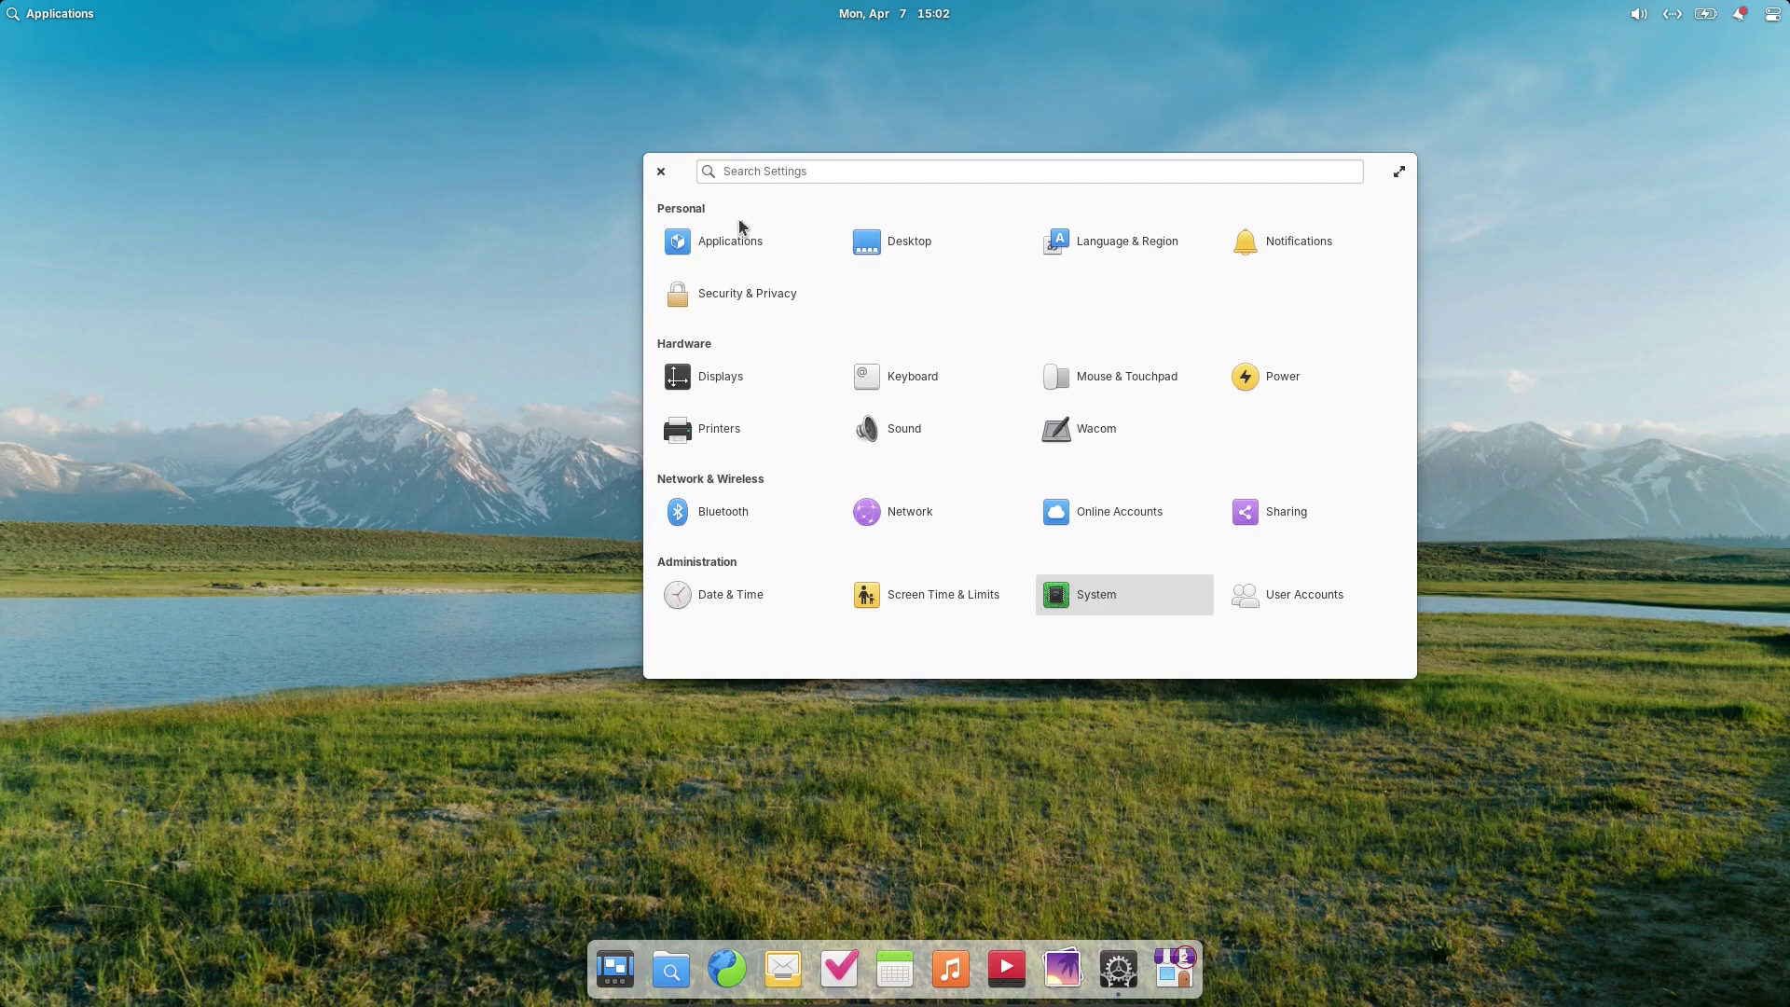
left_click(659, 173)
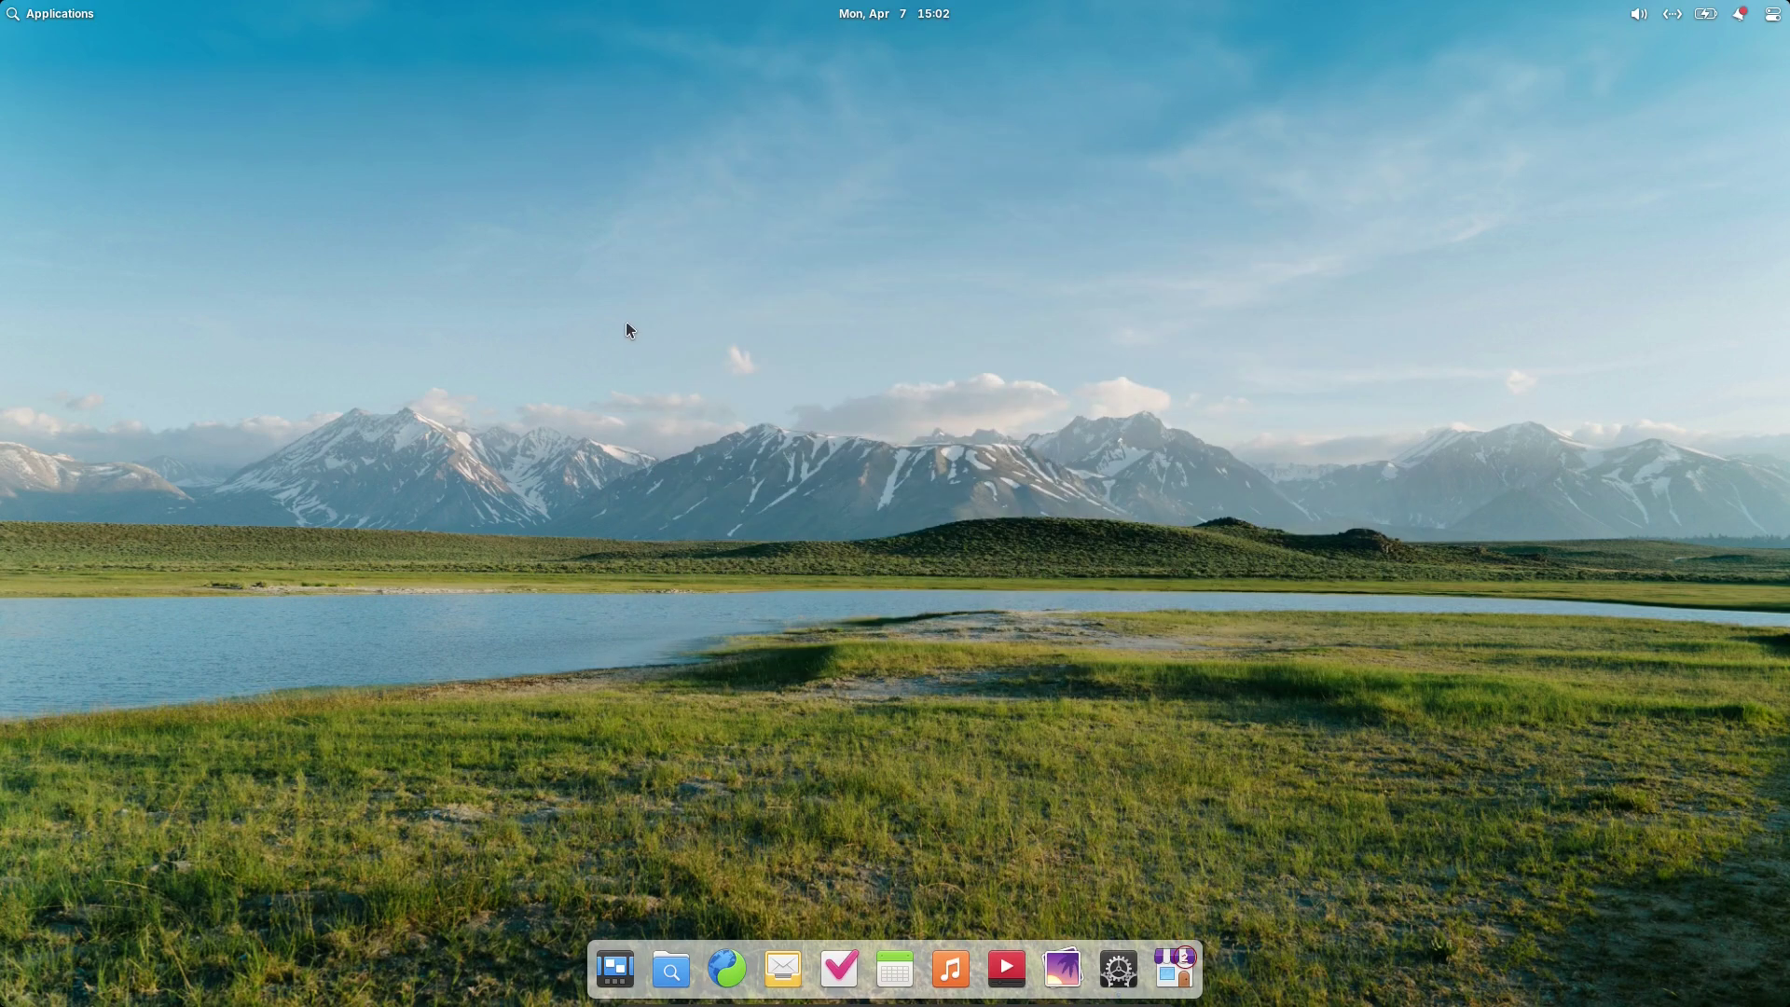
Step: Browse the application launcher's pages, then dismiss it to leave the bare desktop
left_click(49, 15)
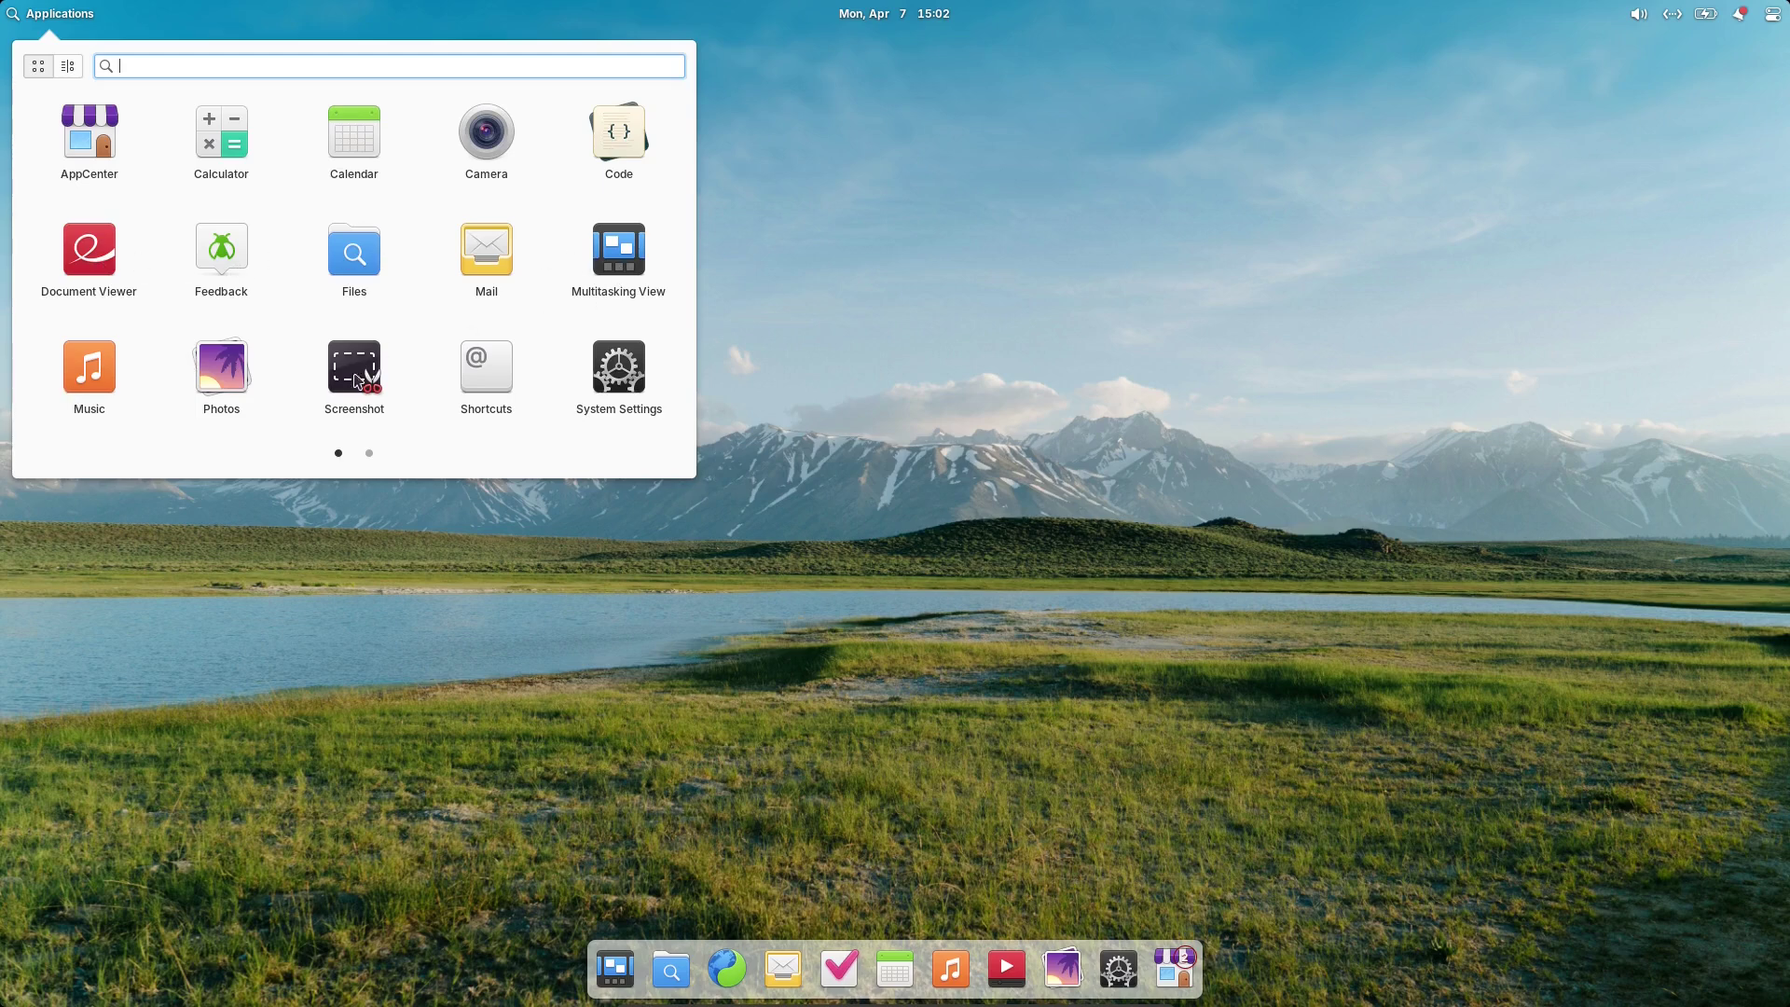
scroll(627, 377, "down", 1)
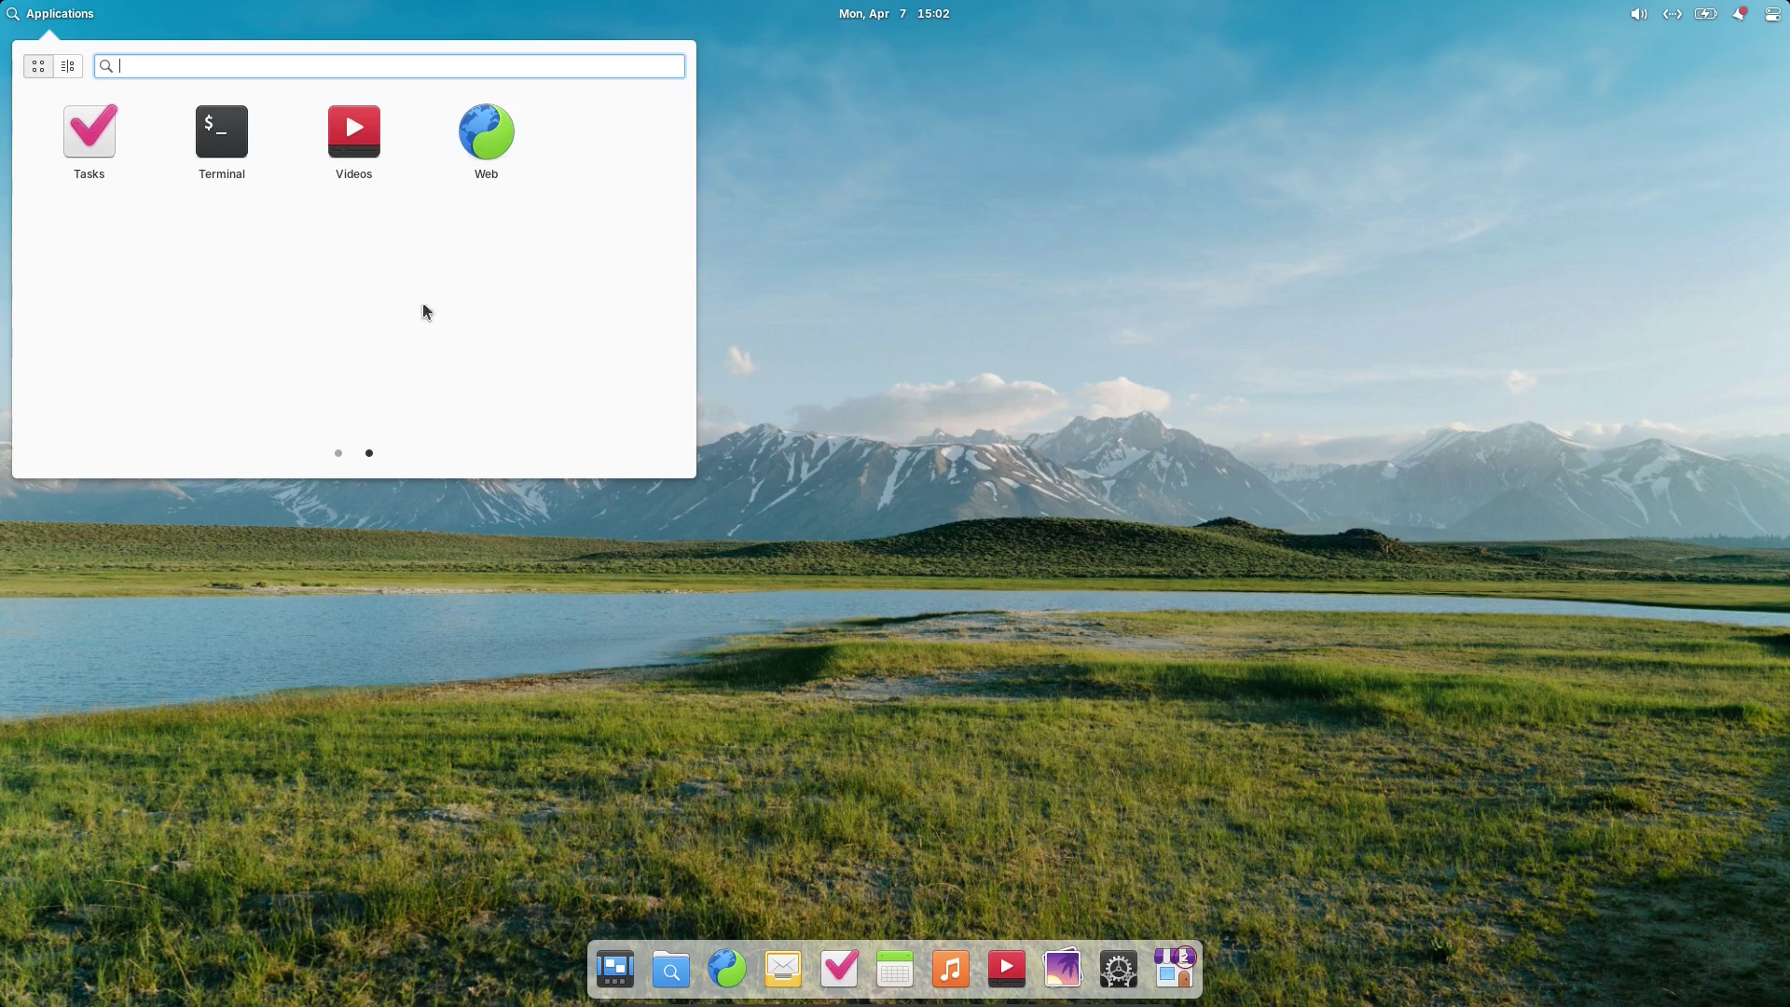
scroll(438, 352, "up", 1)
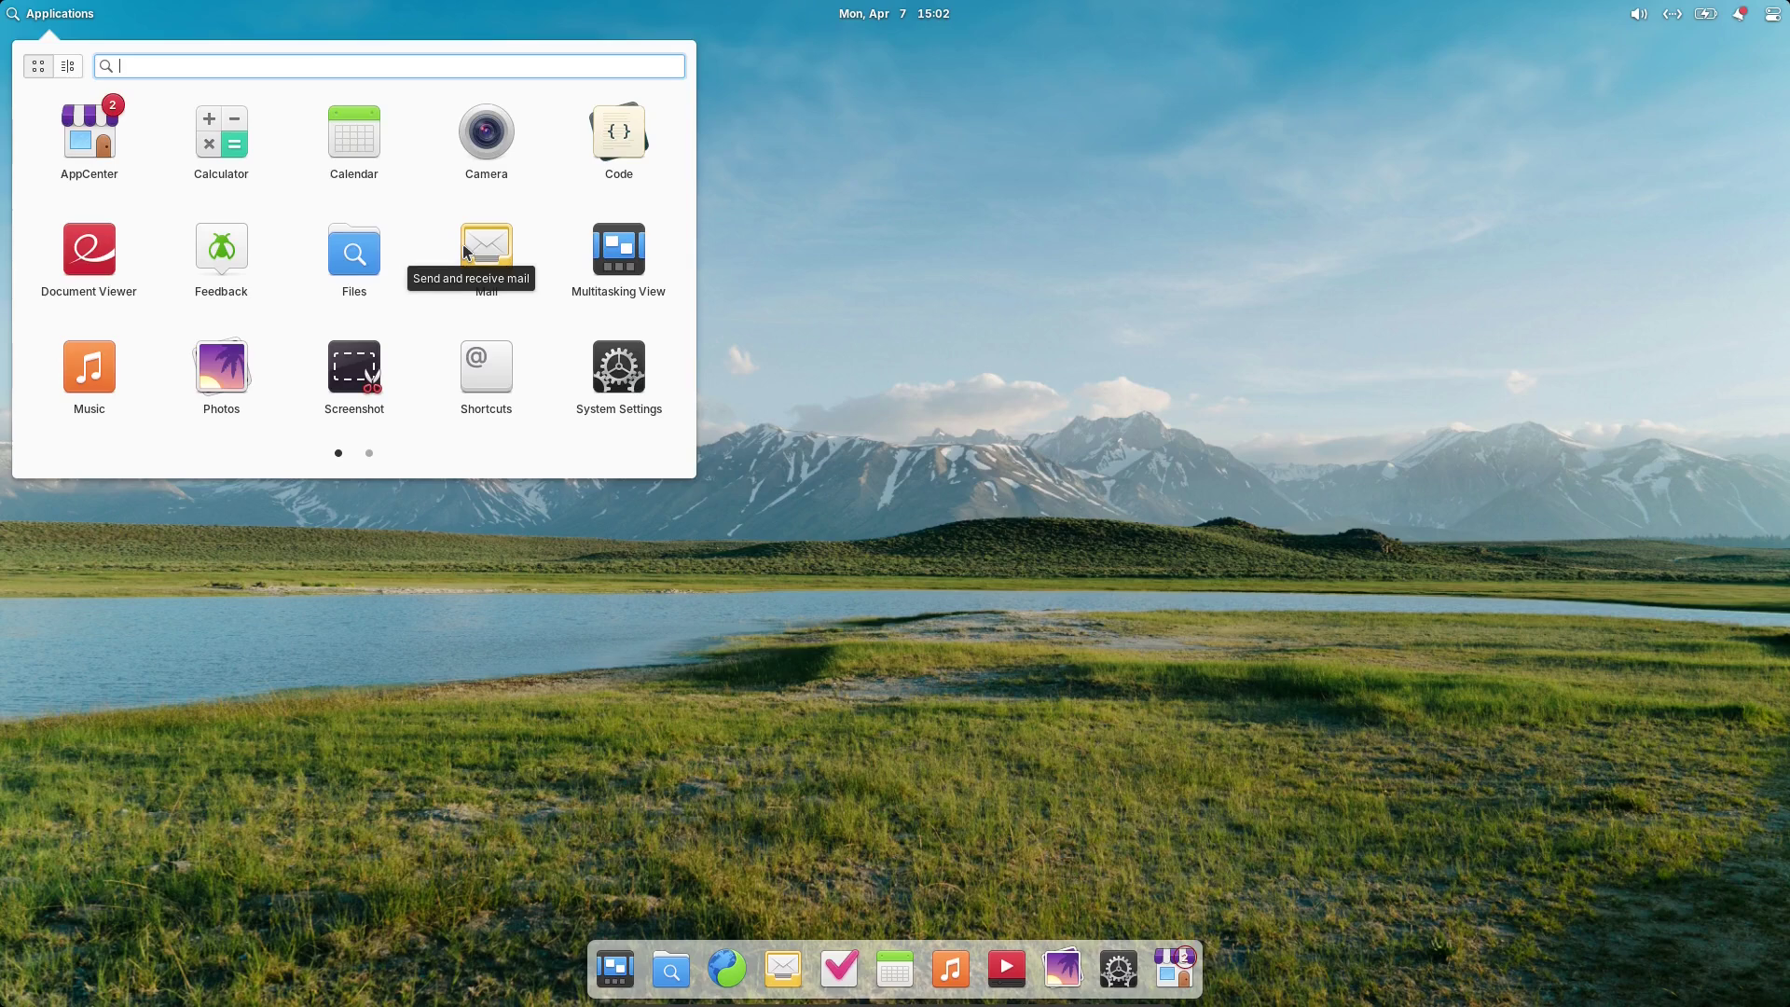
left_click(1202, 684)
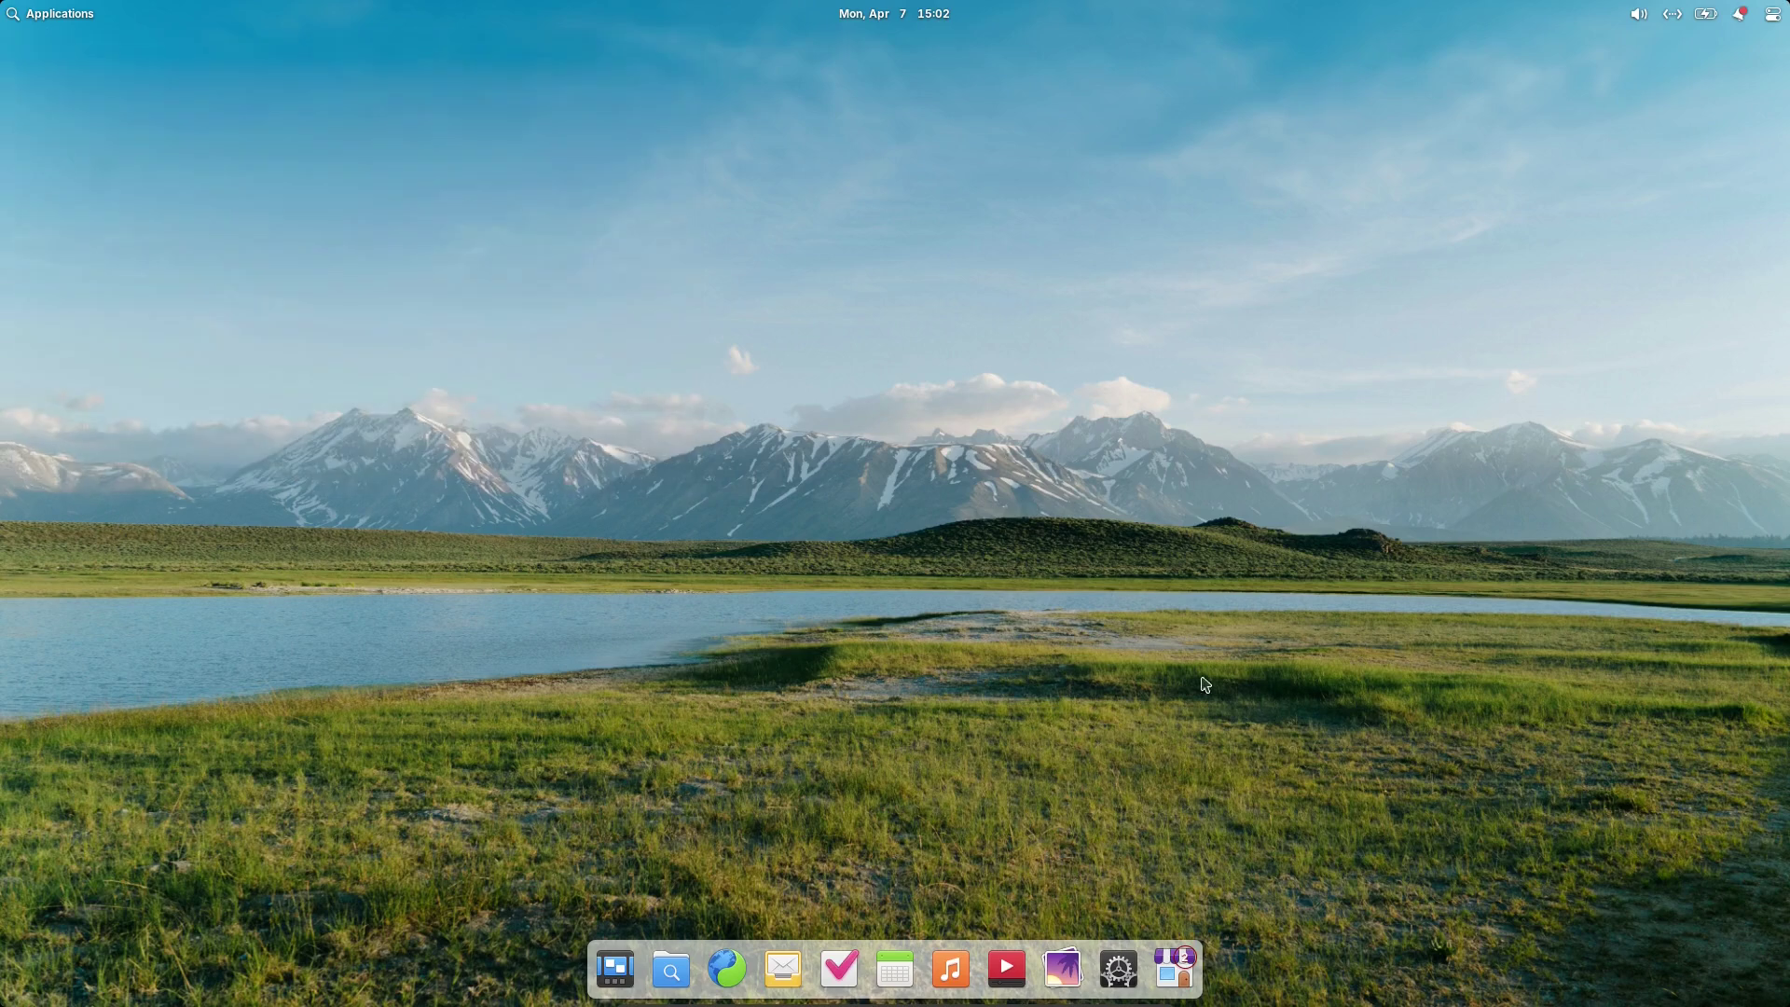
Step: Reopen AppCenter from the dock, maximize it, and scroll down to the Office category
left_click(1172, 971)
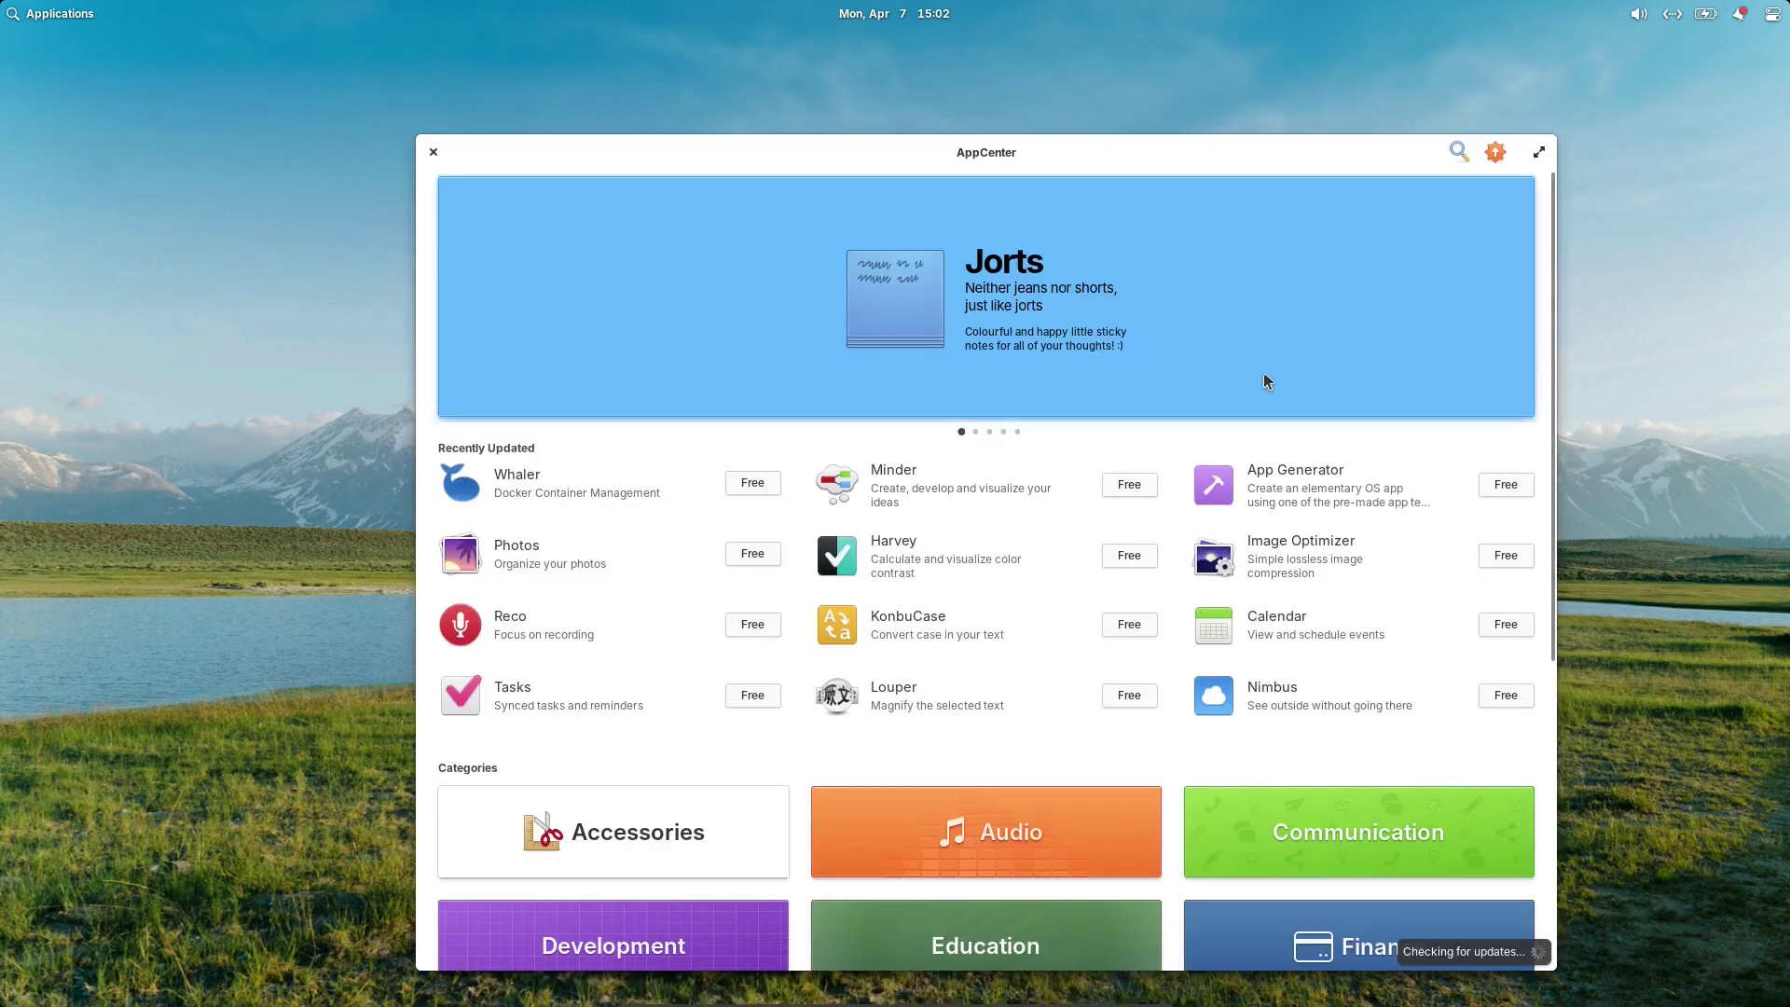
scroll(1268, 382, "down", 5)
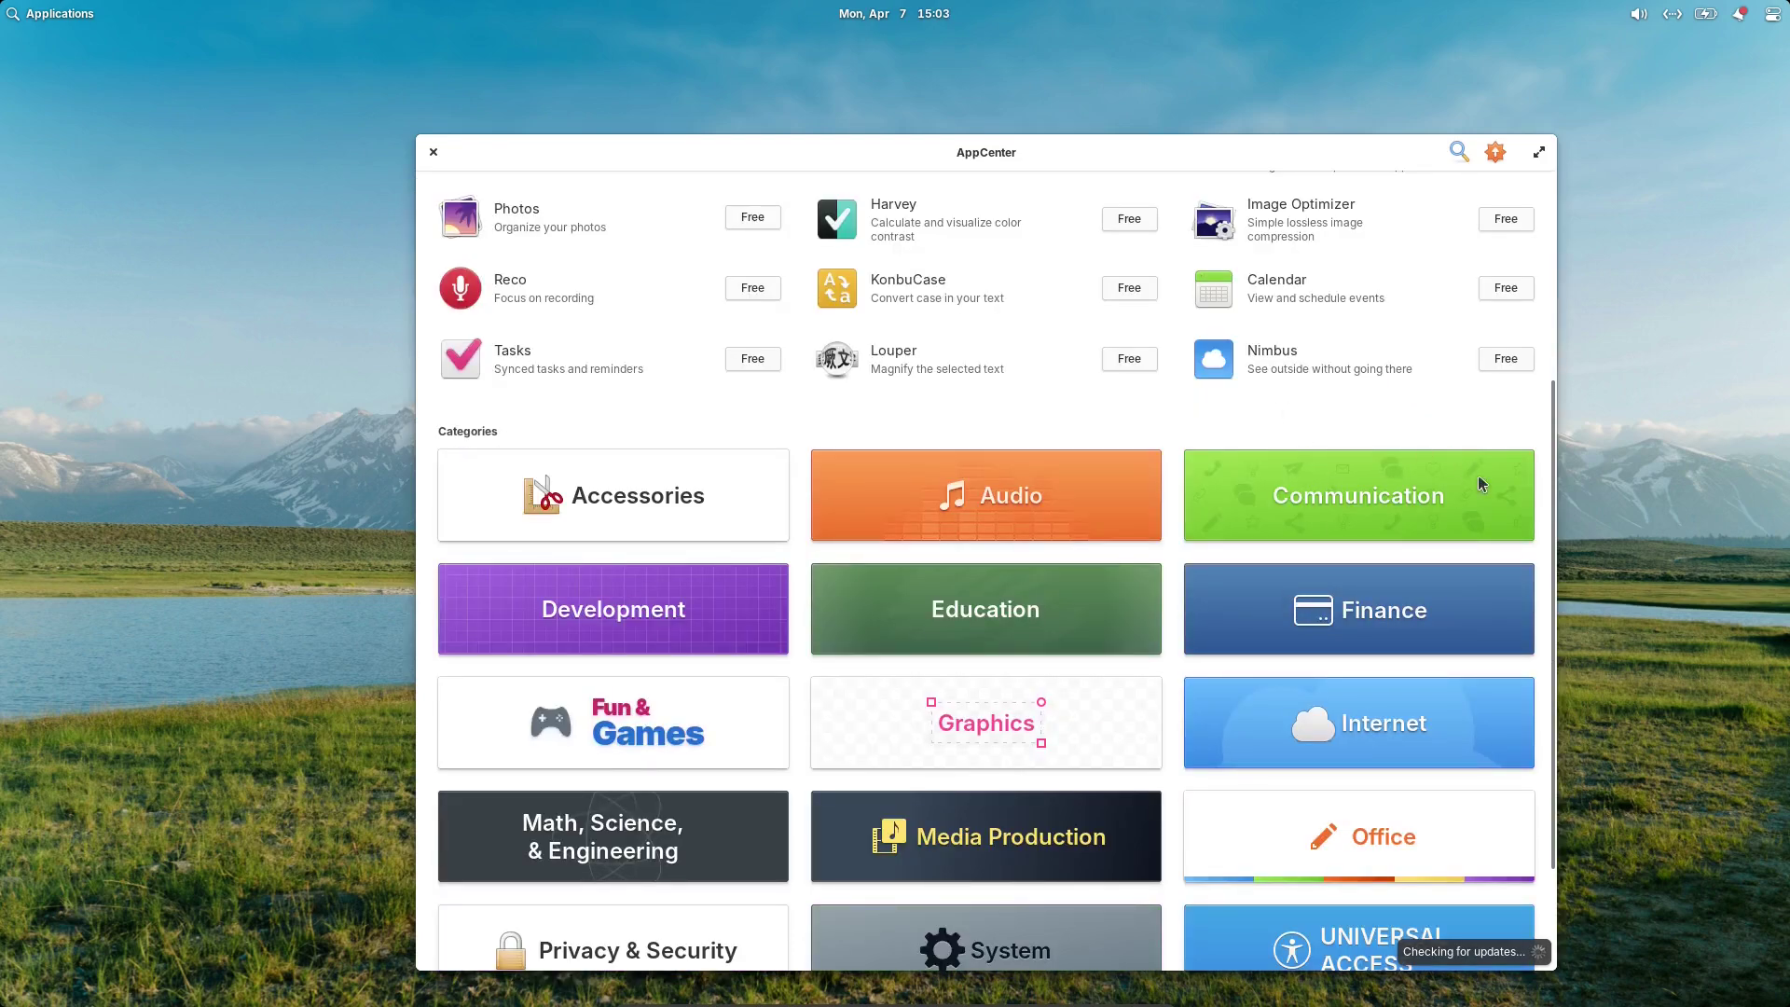
double_click(1356, 142)
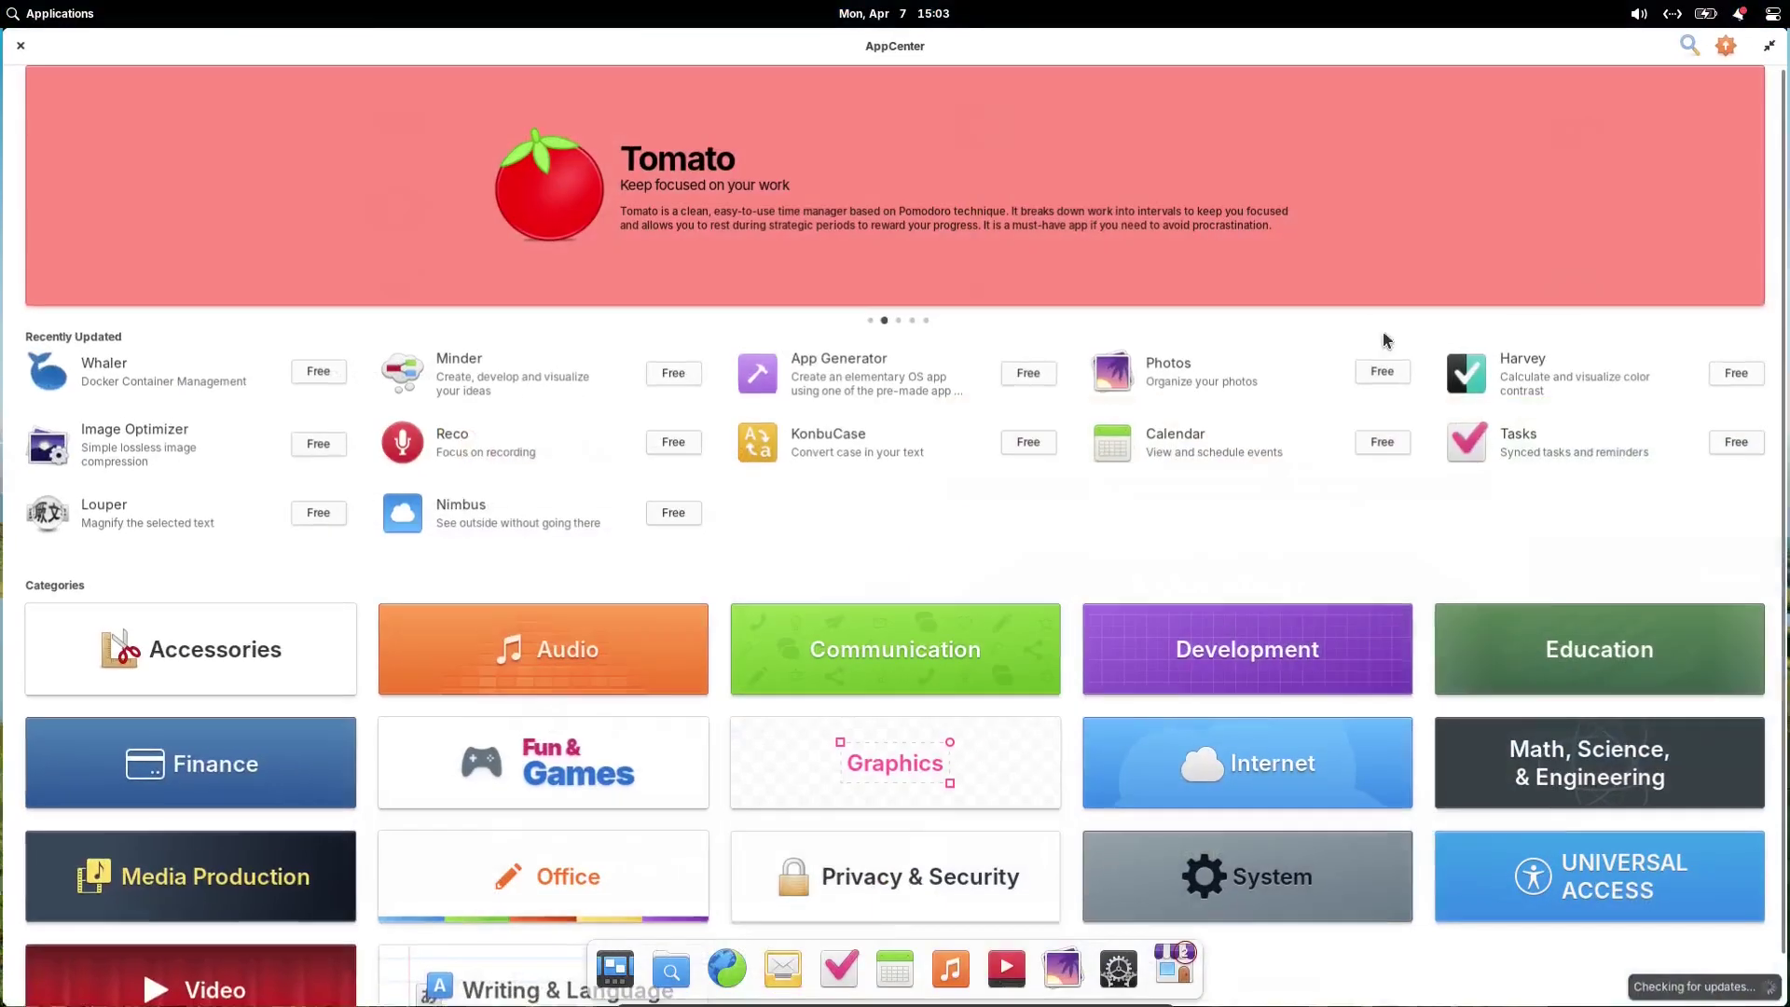
scroll(1468, 583, "down", 1)
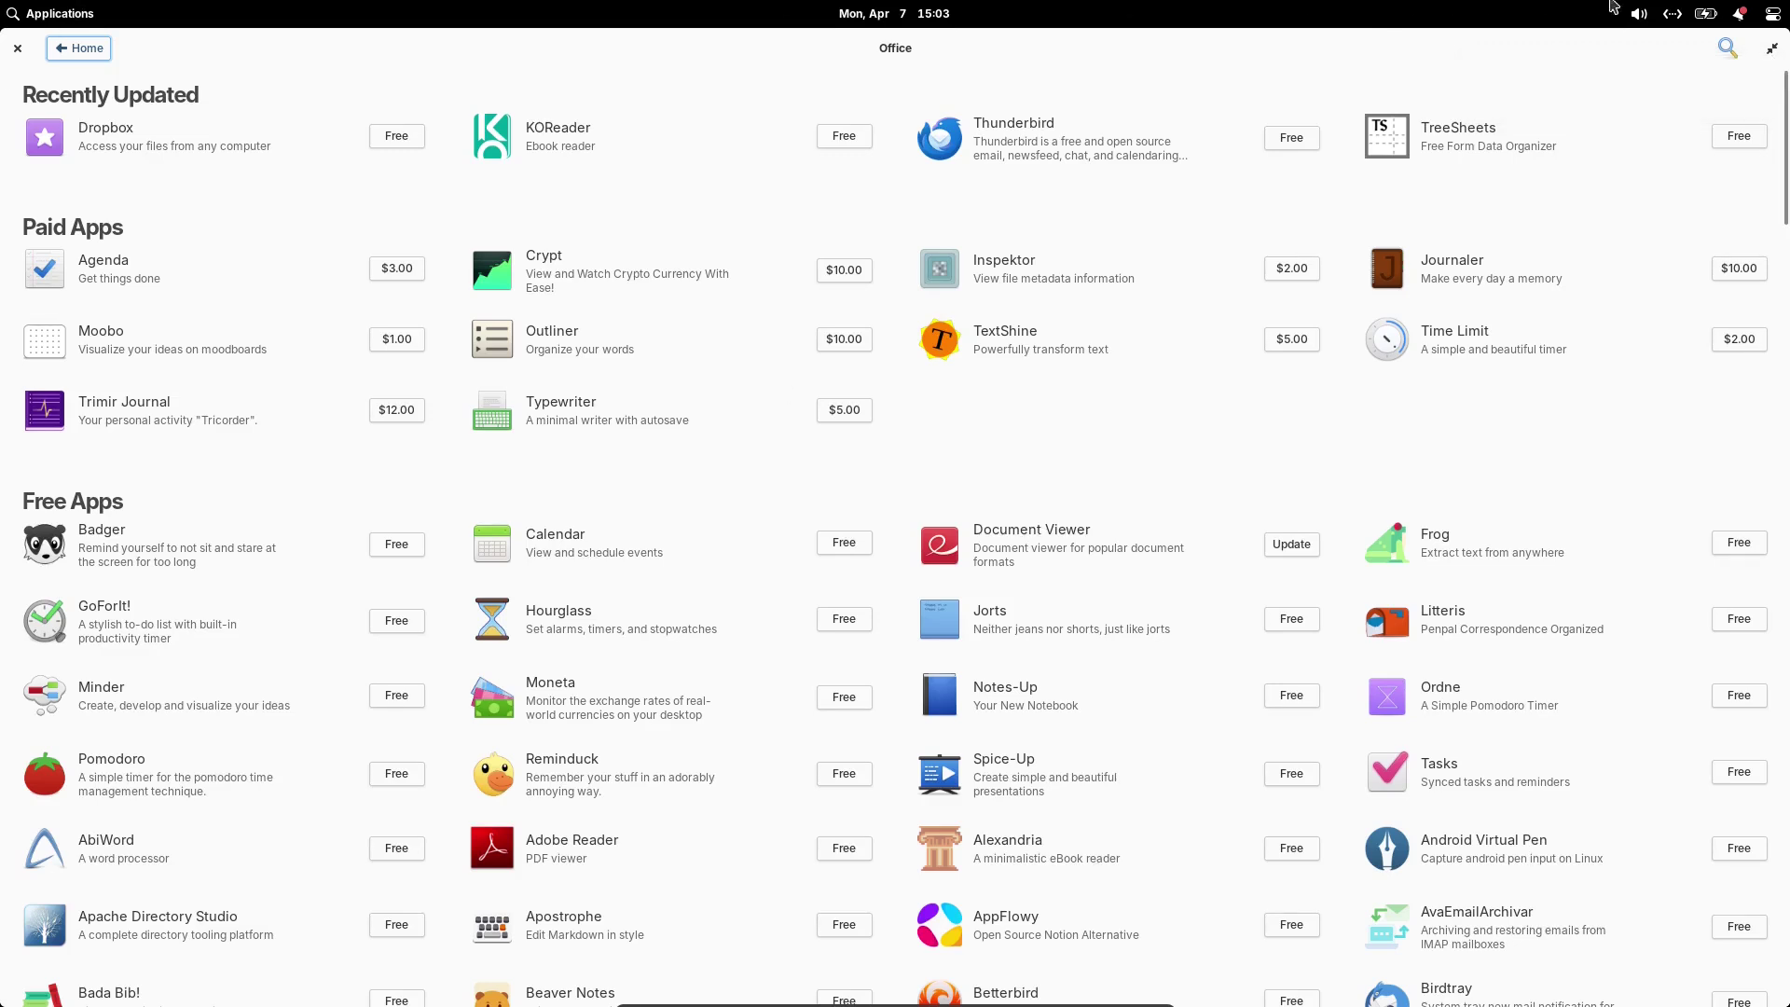
Step: Turn off AppCenter's Bubbles, Sounds and Notification Center entries in Notifications settings, then close Settings
left_click(1747, 11)
left_click(1772, 13)
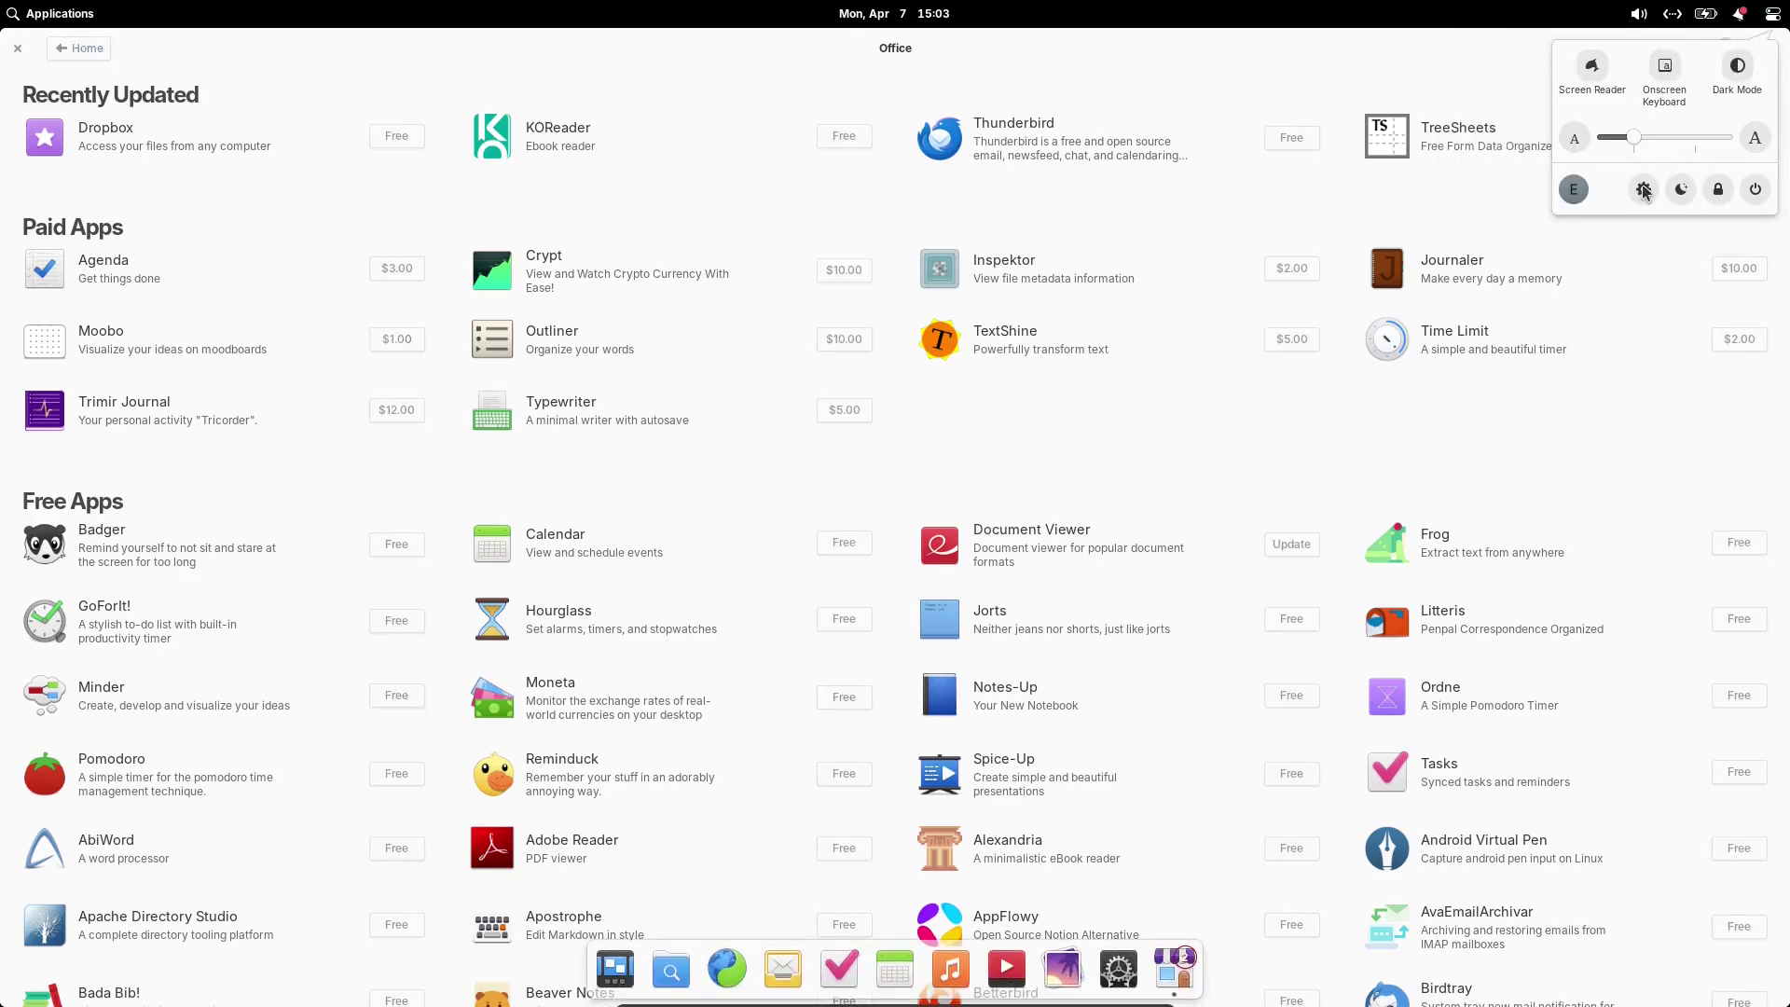
left_click(1516, 252)
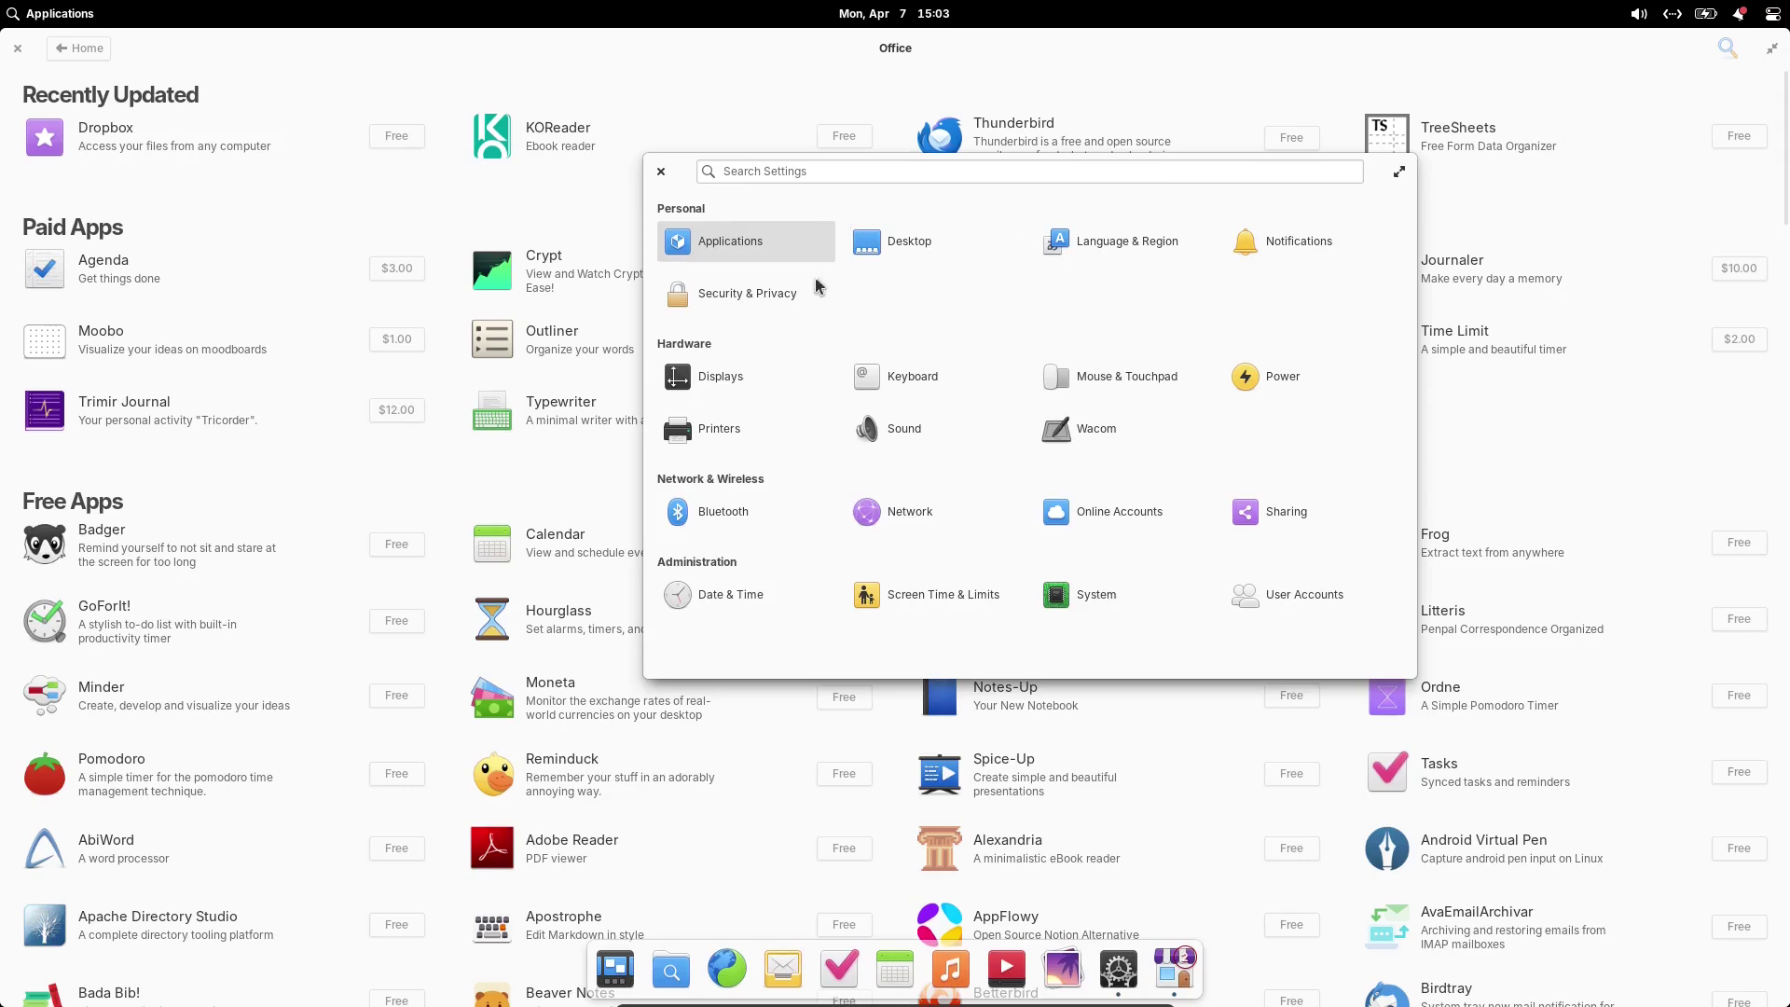
left_click(1305, 242)
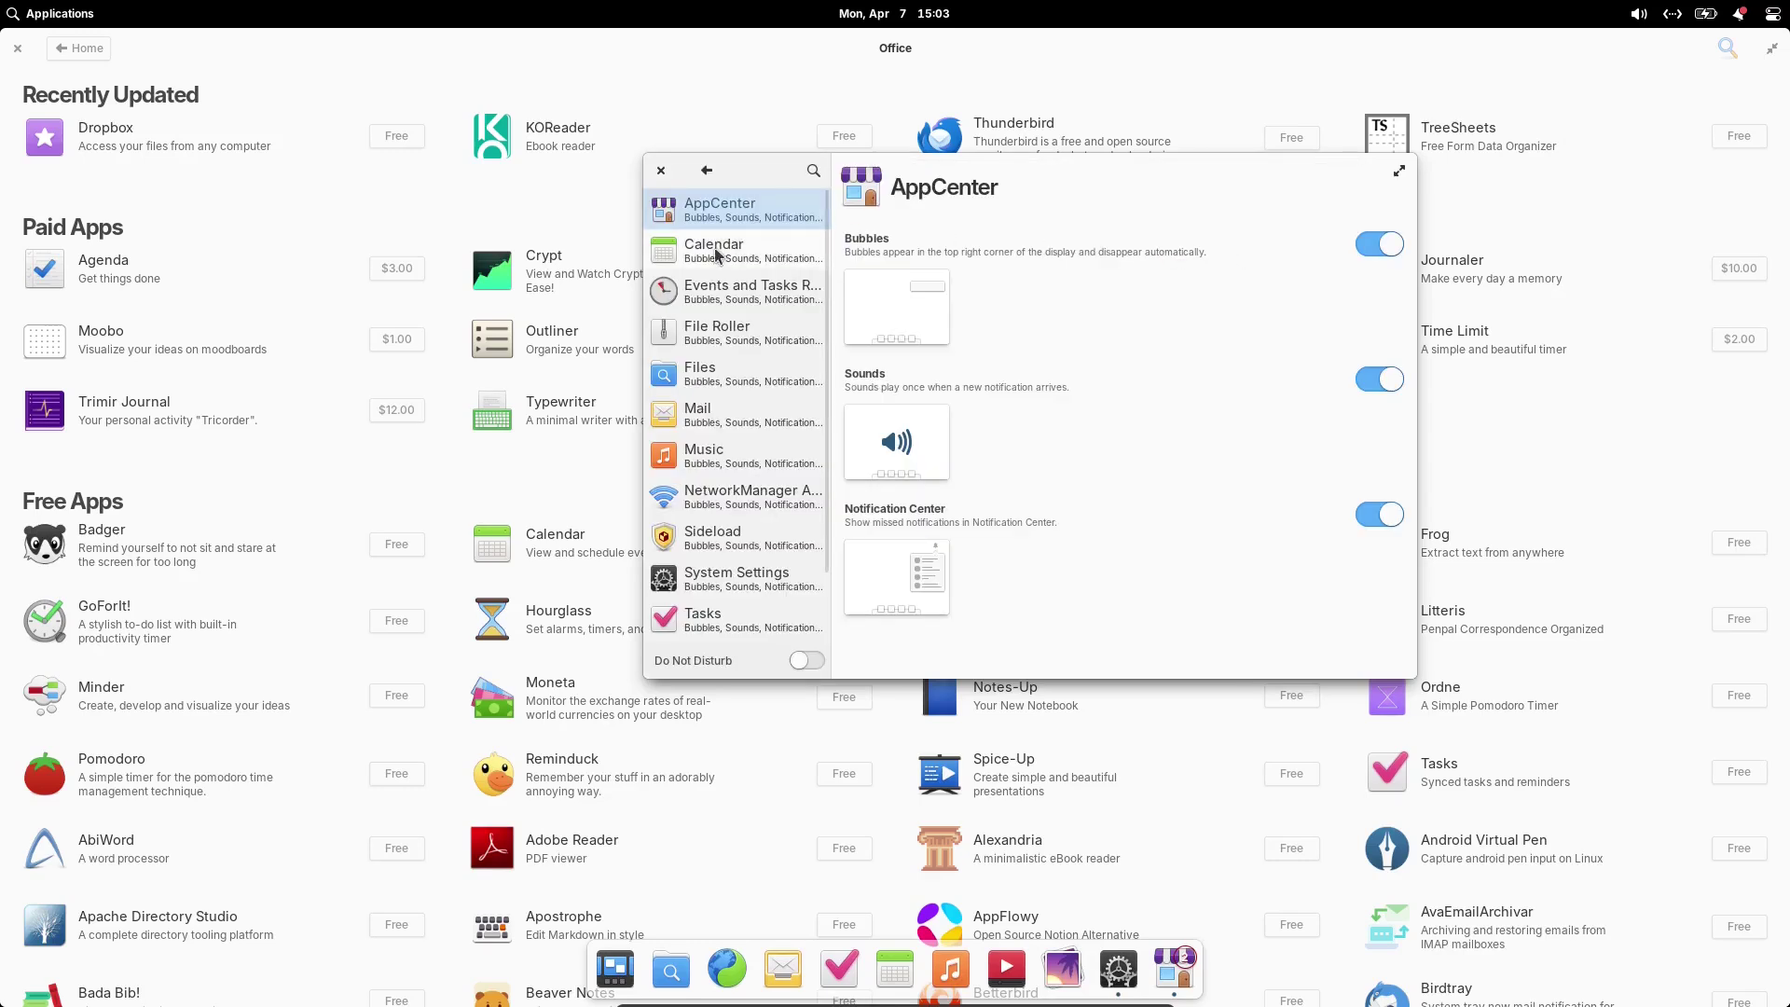
left_click(1381, 245)
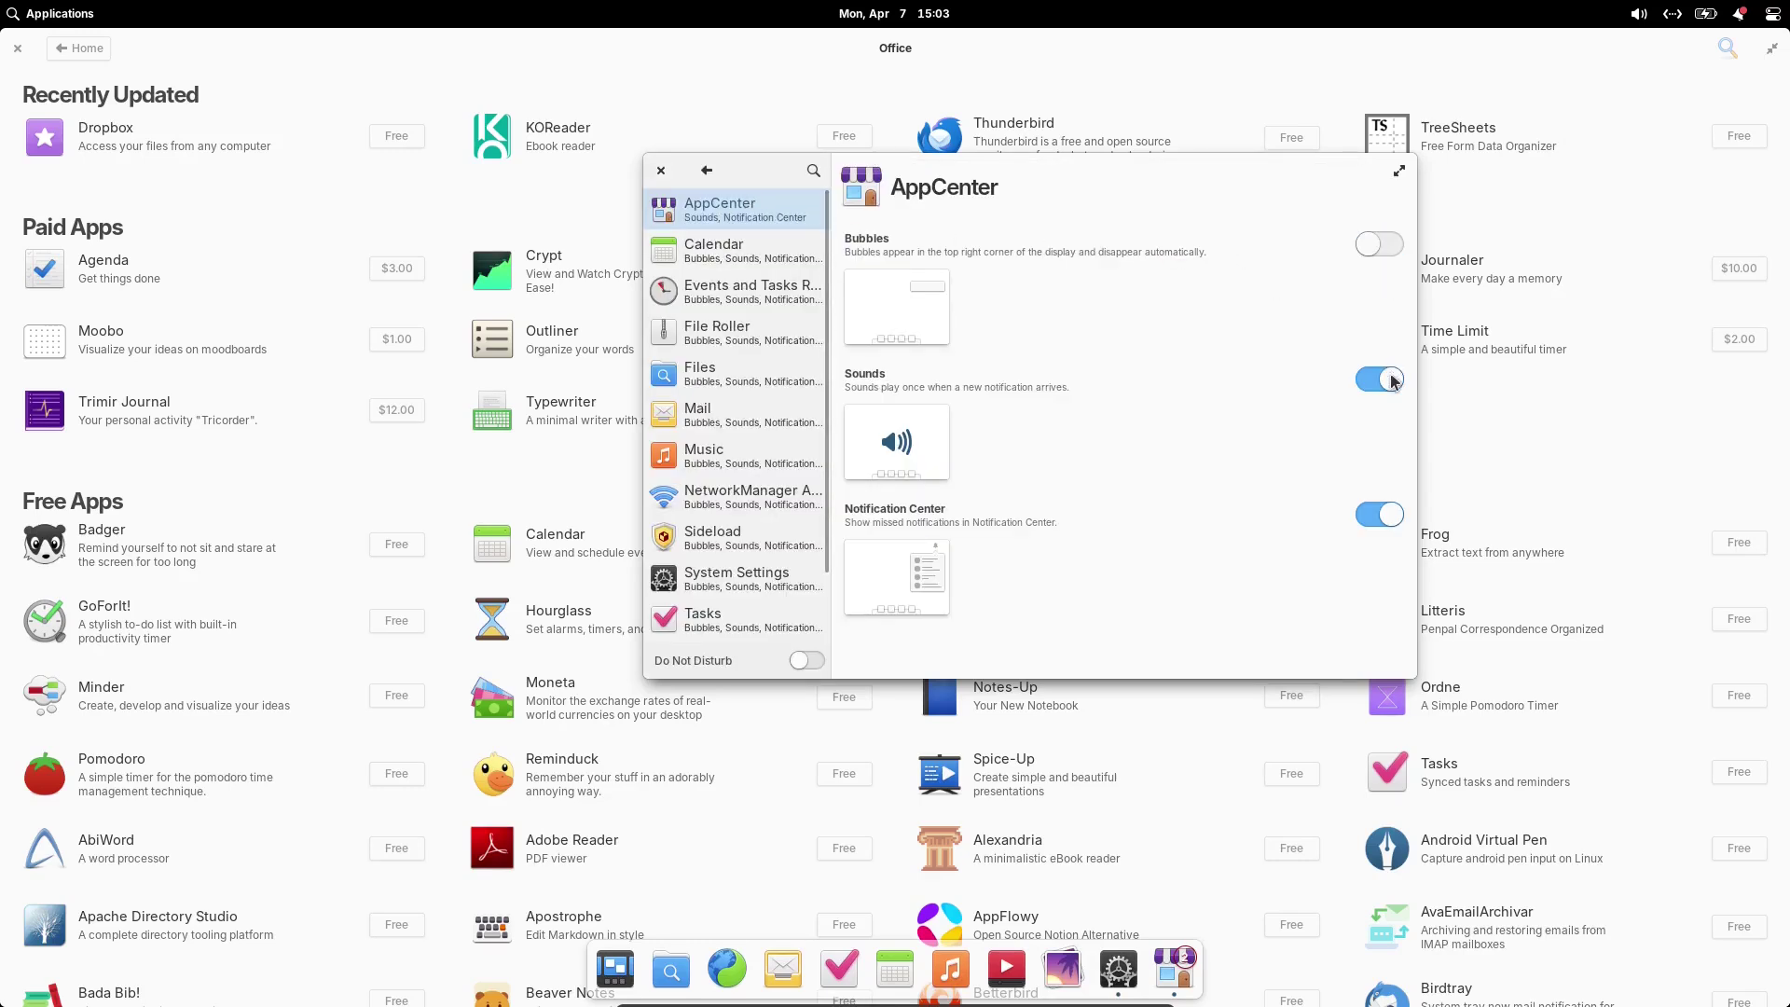
left_click(1389, 379)
left_click(1387, 515)
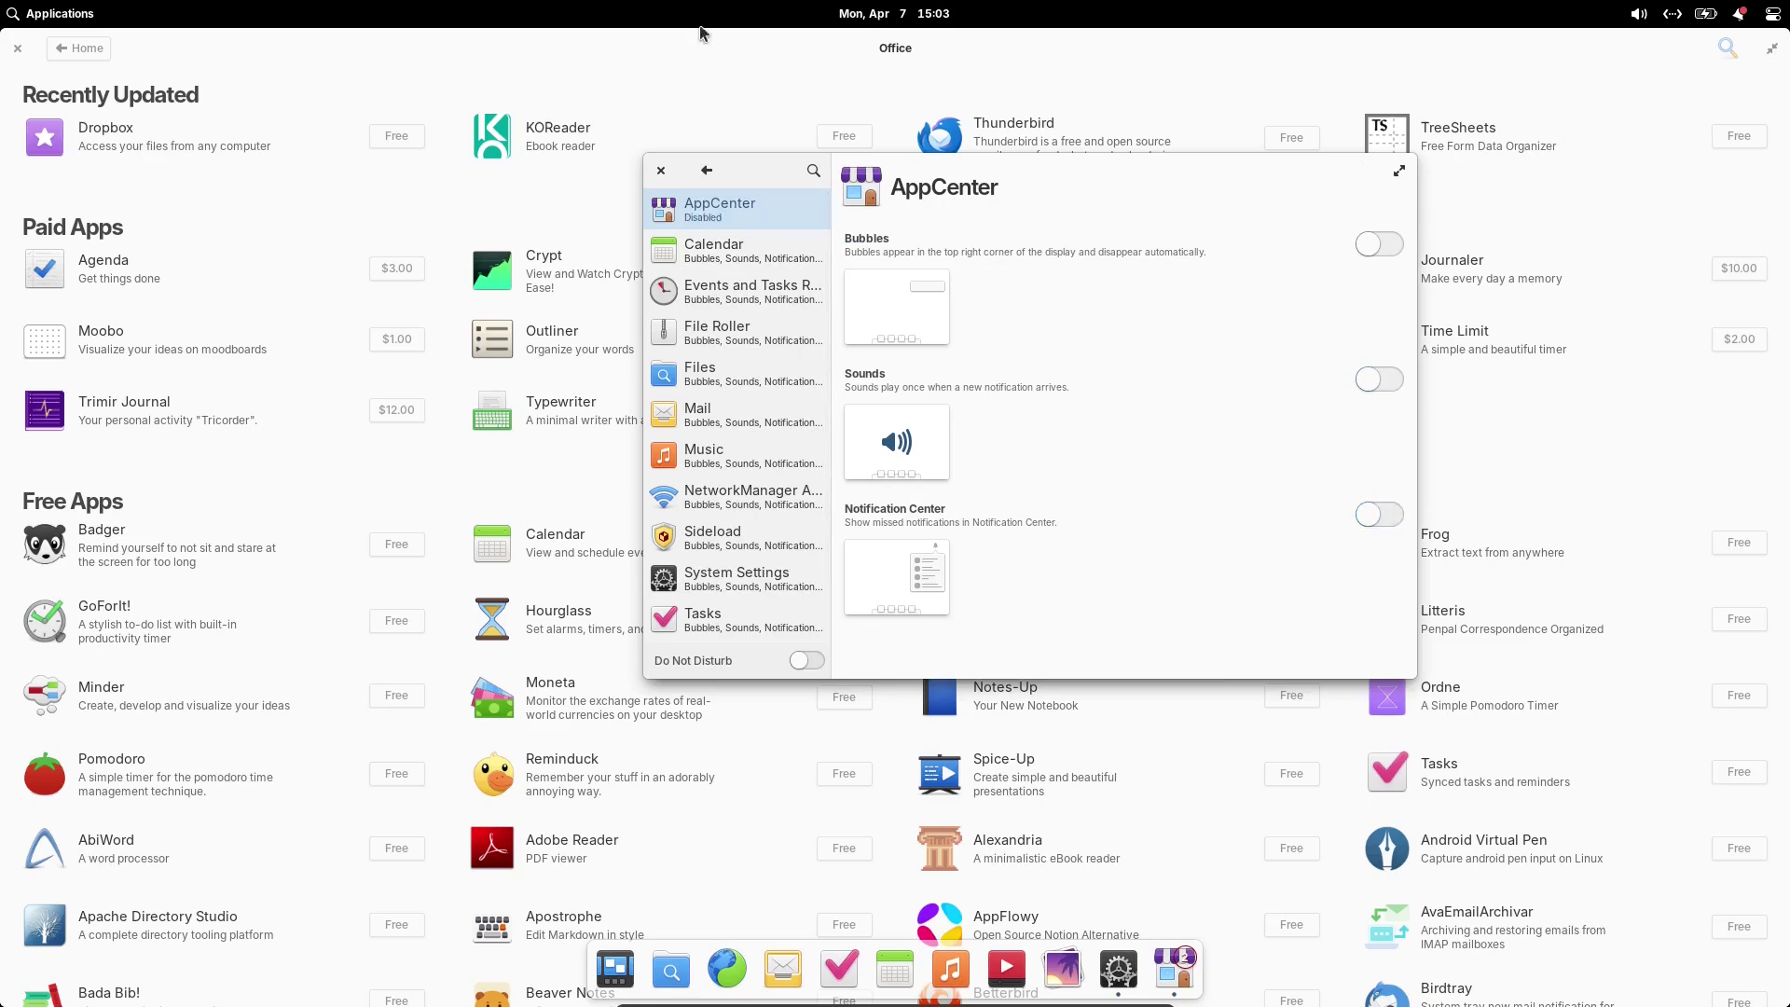
left_click(662, 170)
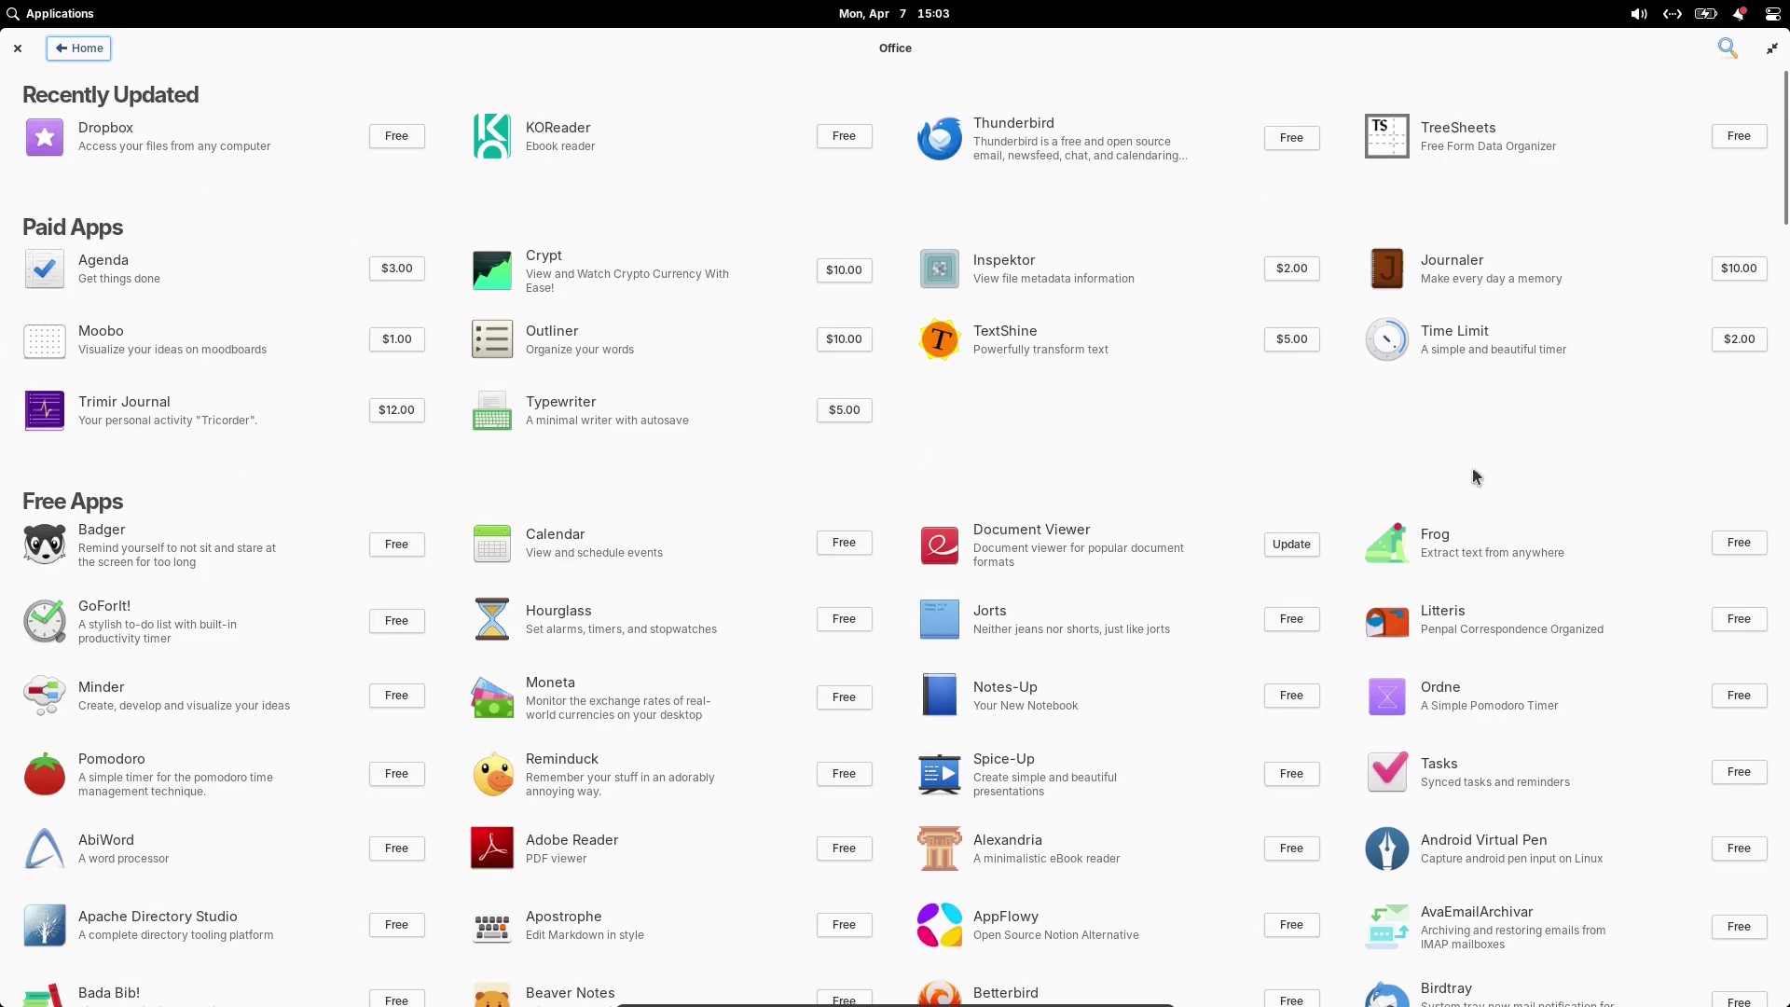
Step: Scroll through the Office app listings and back to the top, then close AppCenter
scroll(1497, 474, "down", 9)
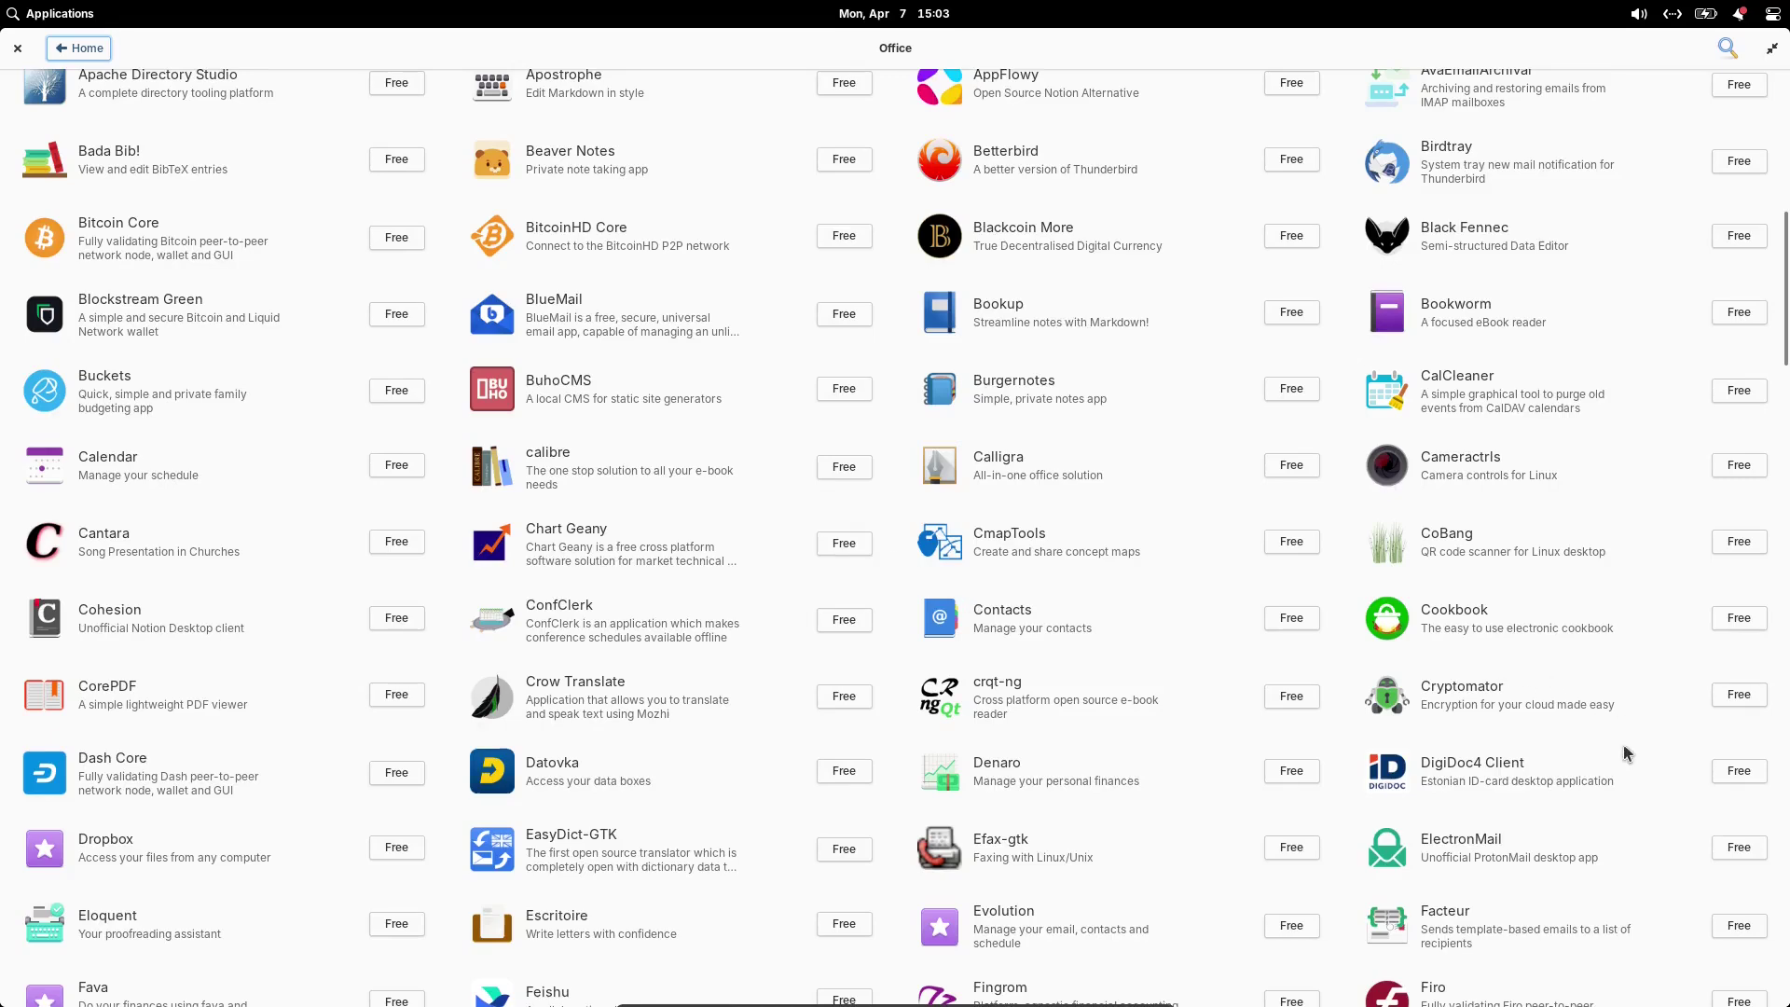
scroll(1622, 747, "down", 12)
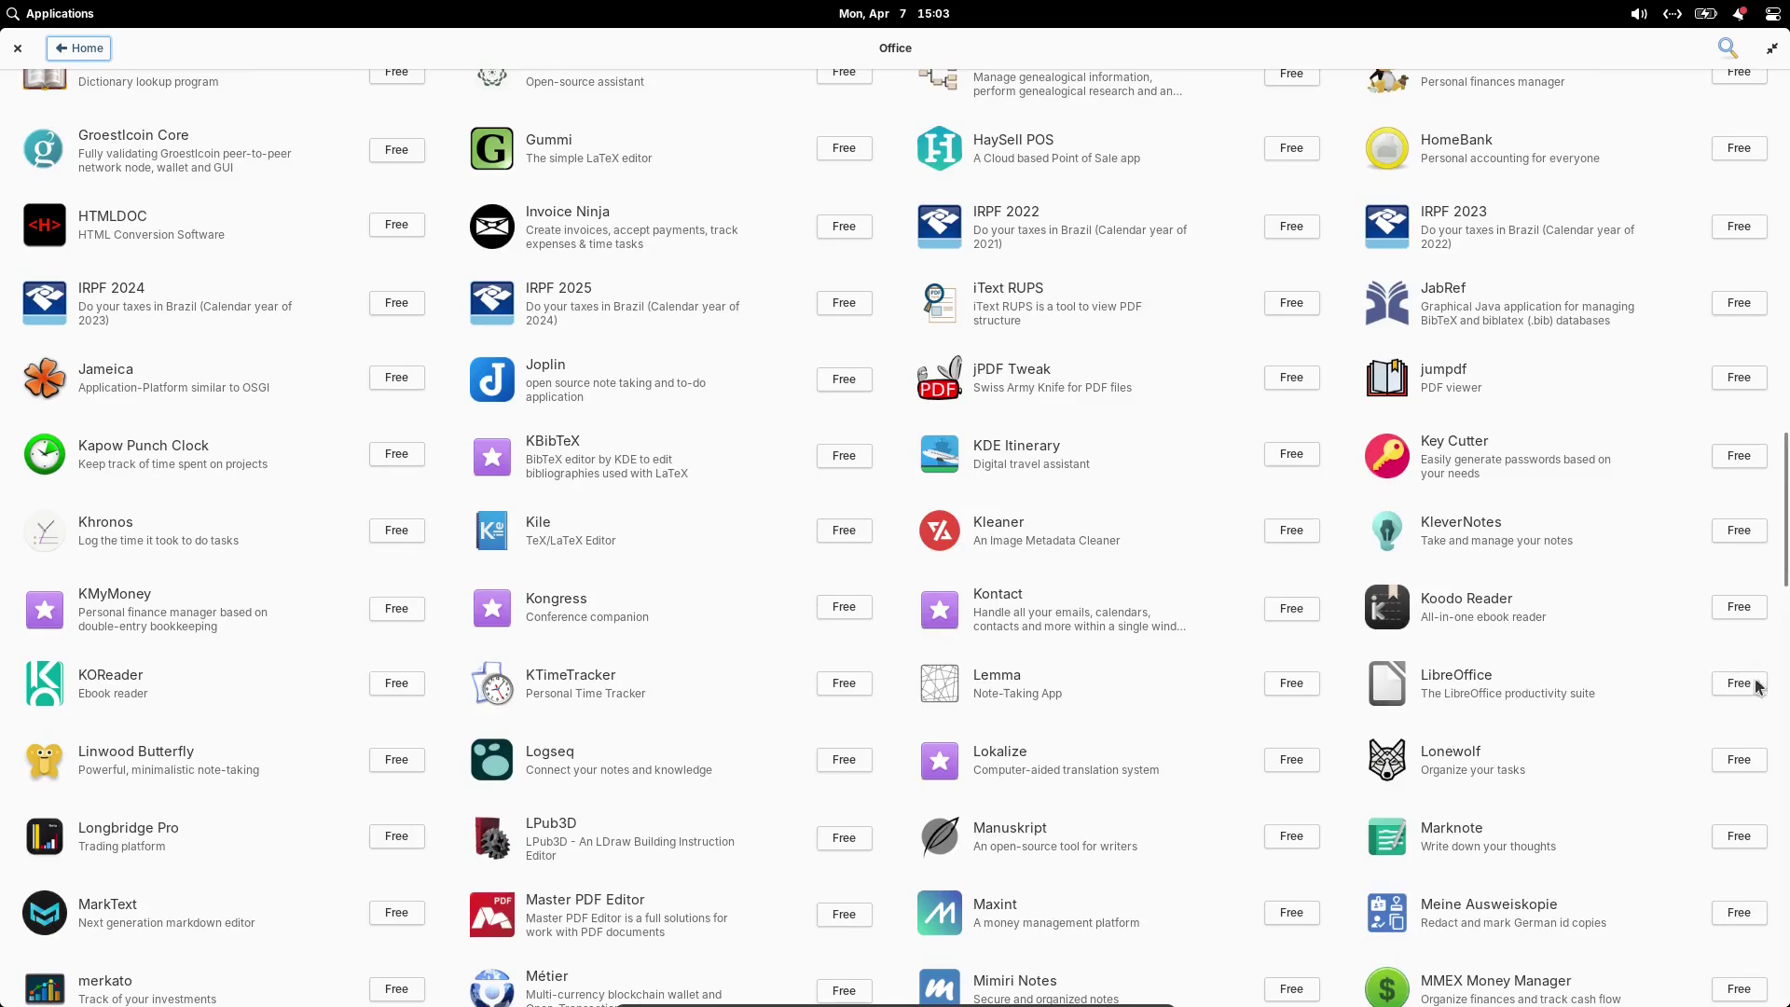
scroll(1398, 661, "up", 20)
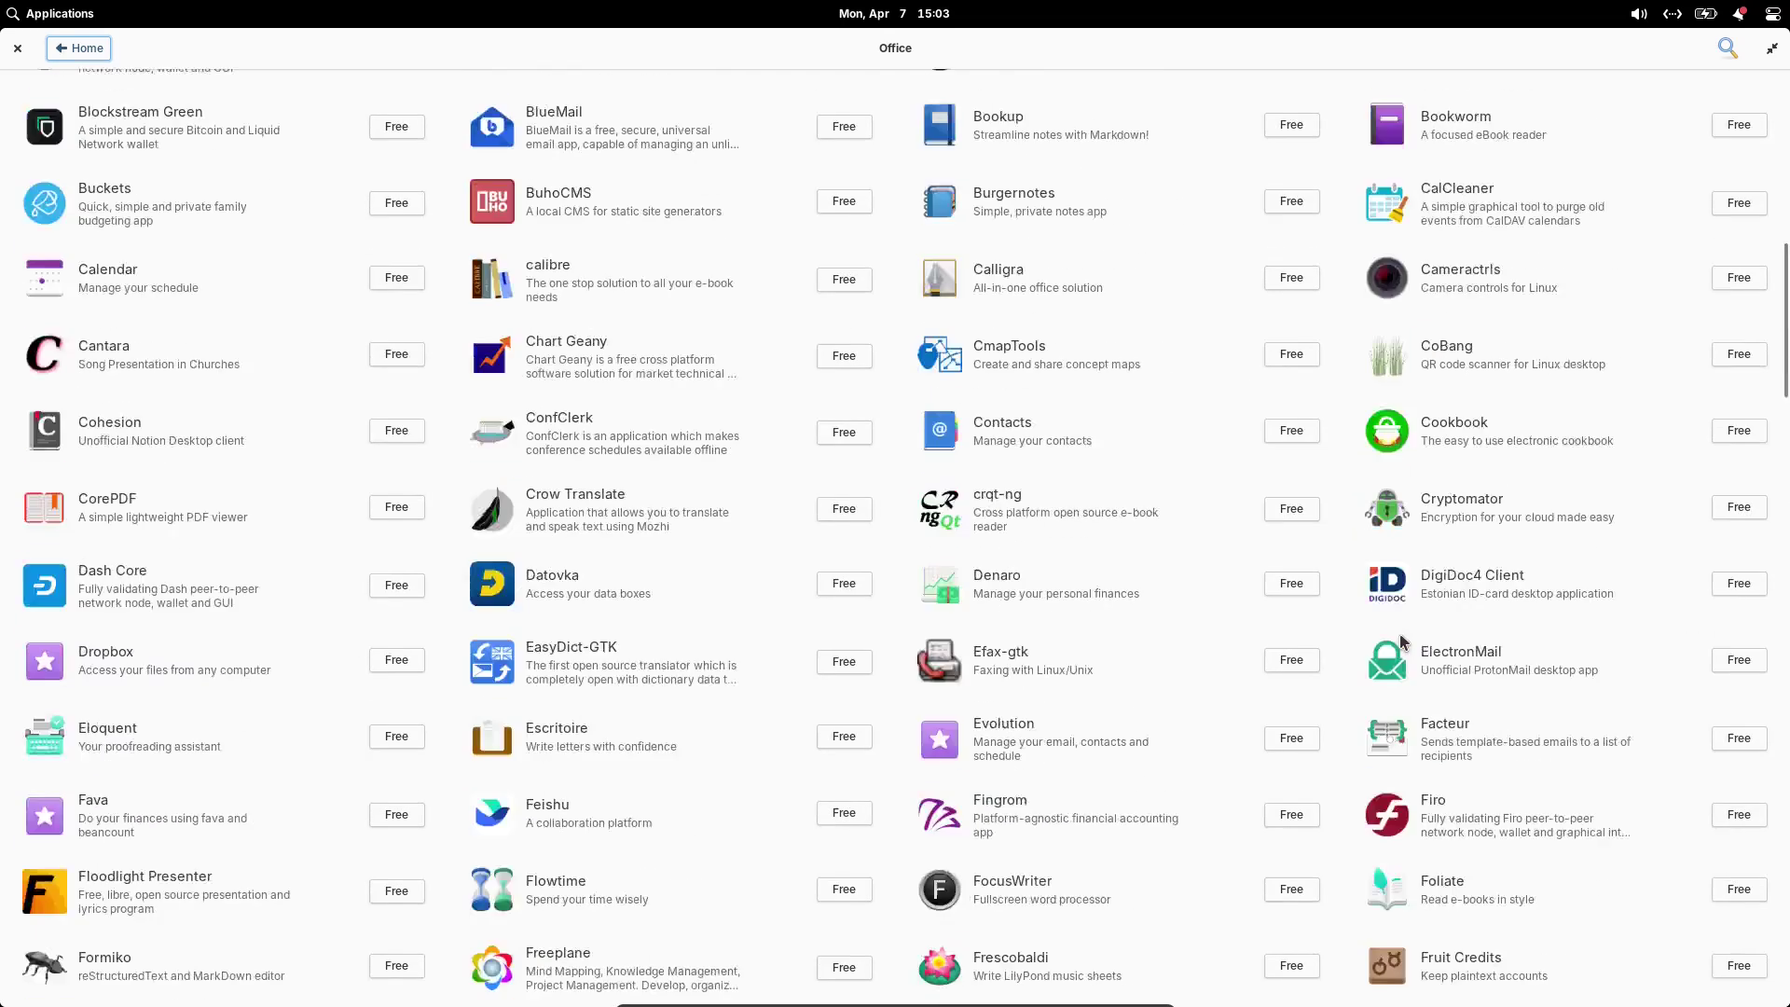
left_click(17, 48)
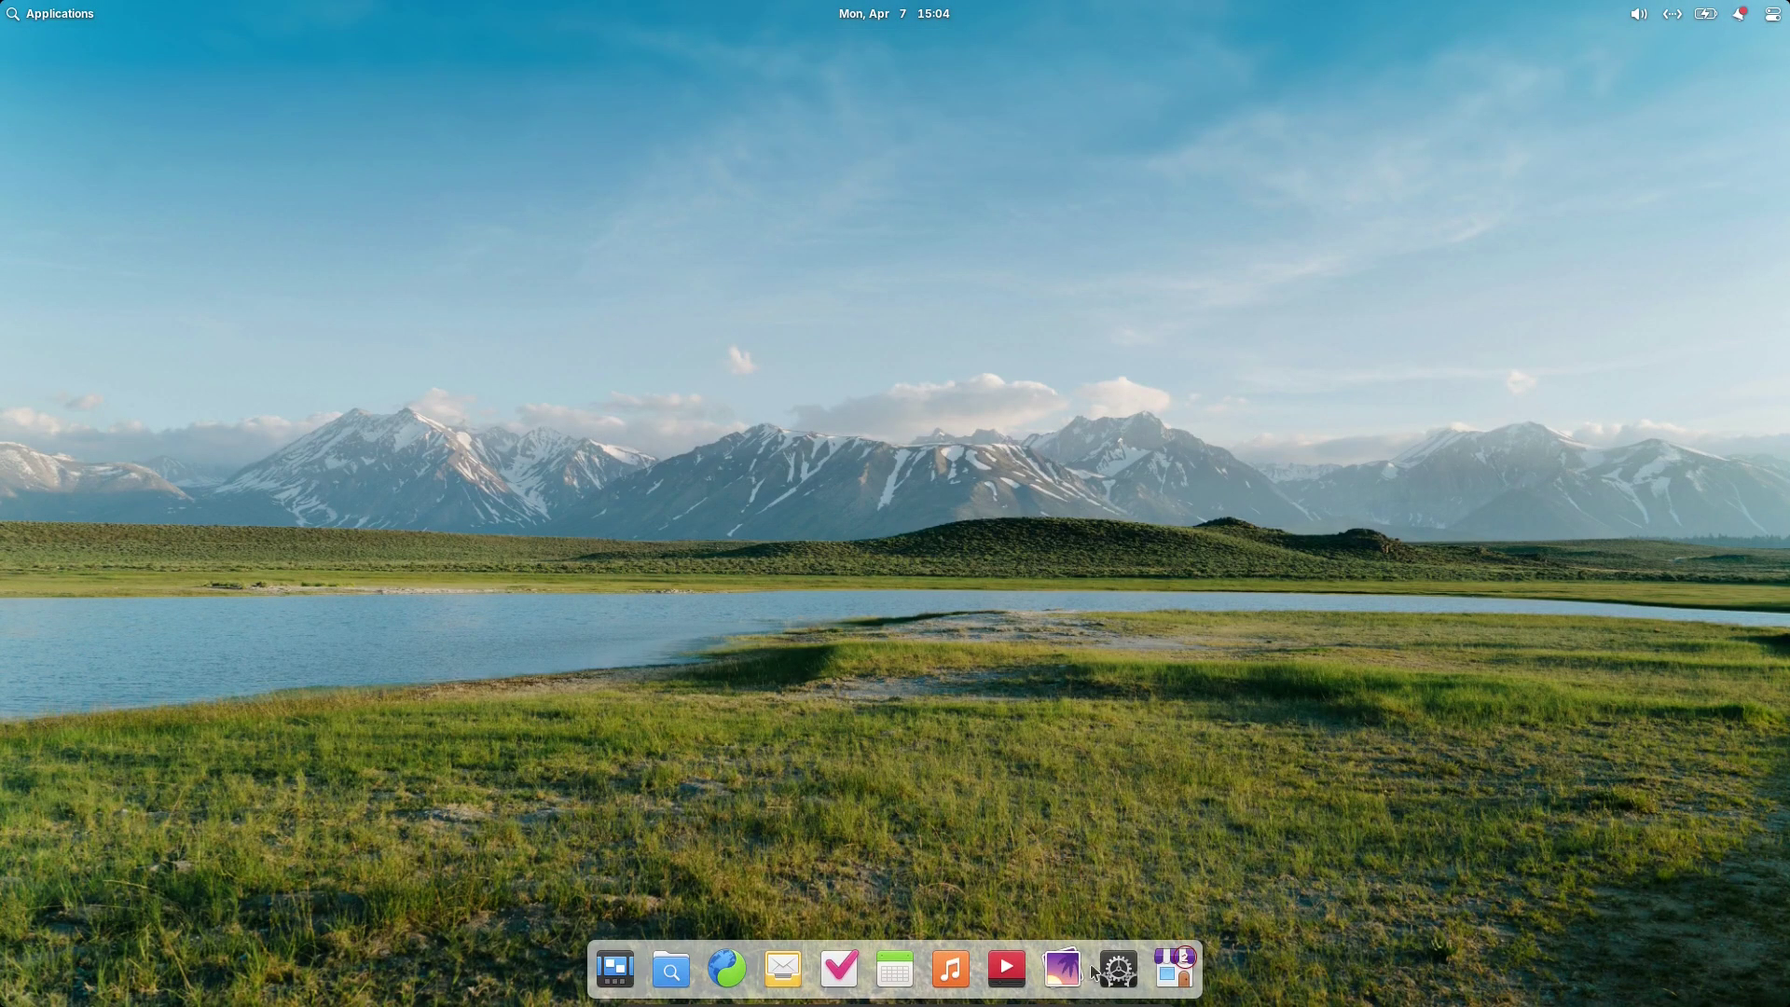
Step: Launch Terminal from the launcher's second page and run 'snap list'
left_click(39, 11)
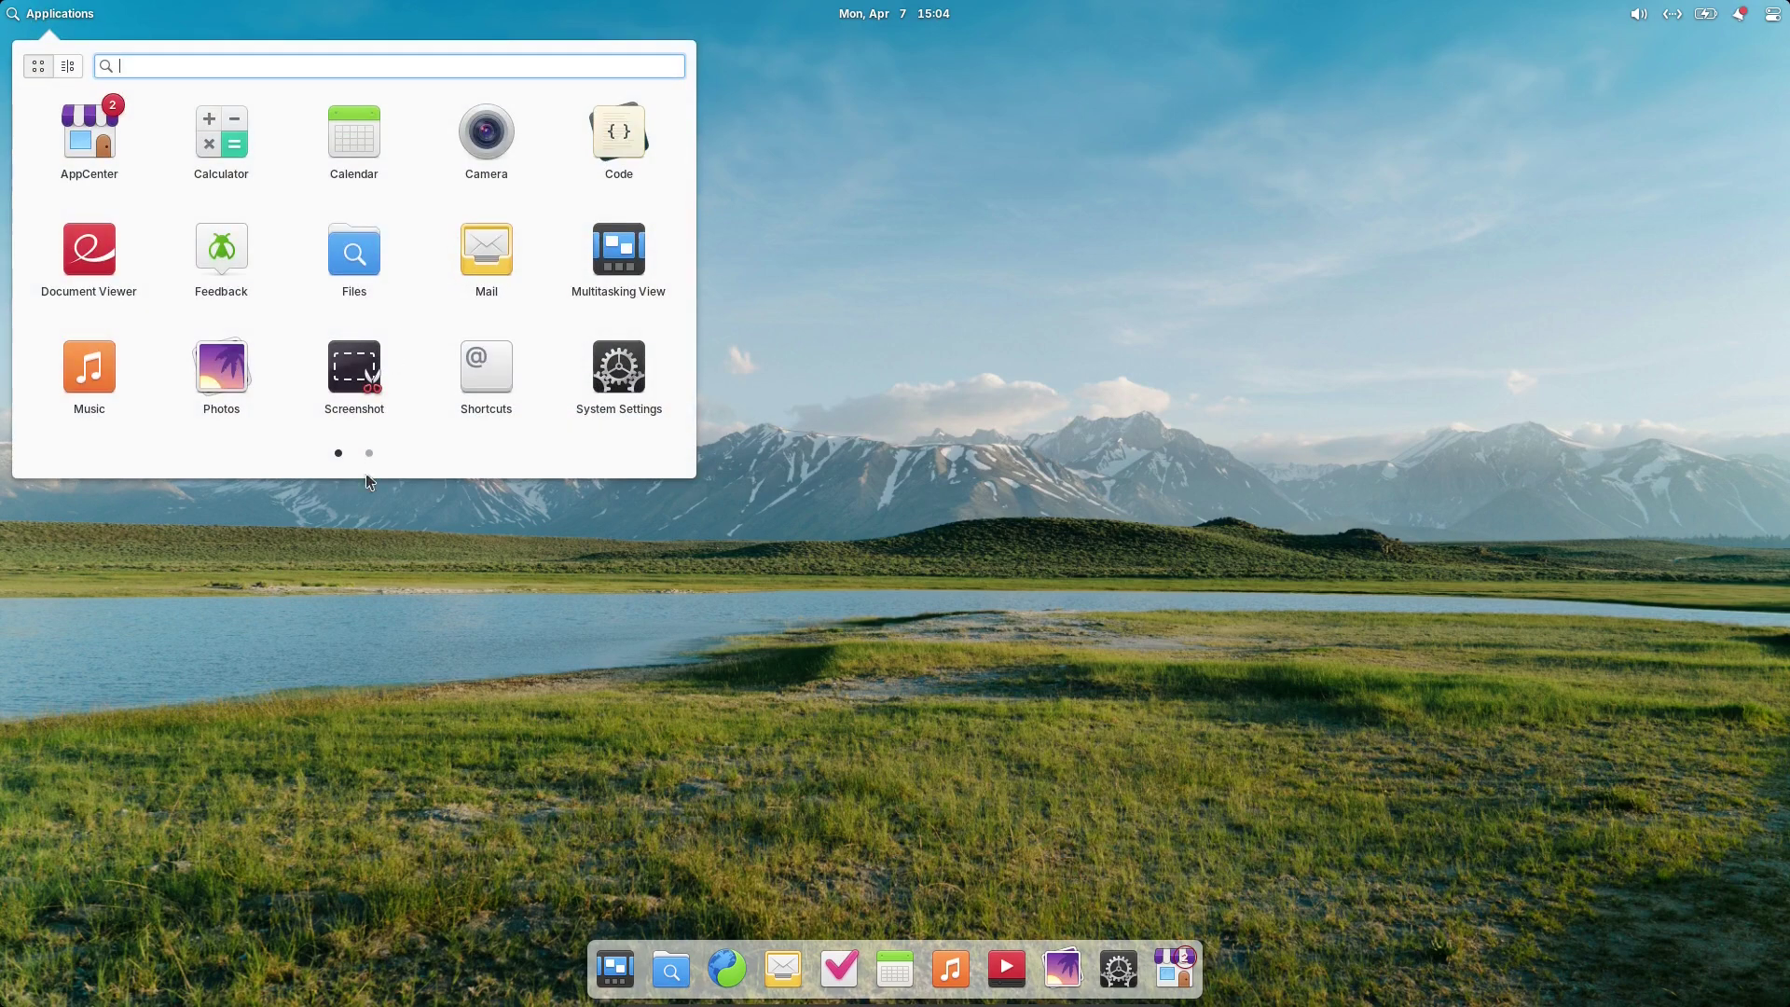
left_click(372, 454)
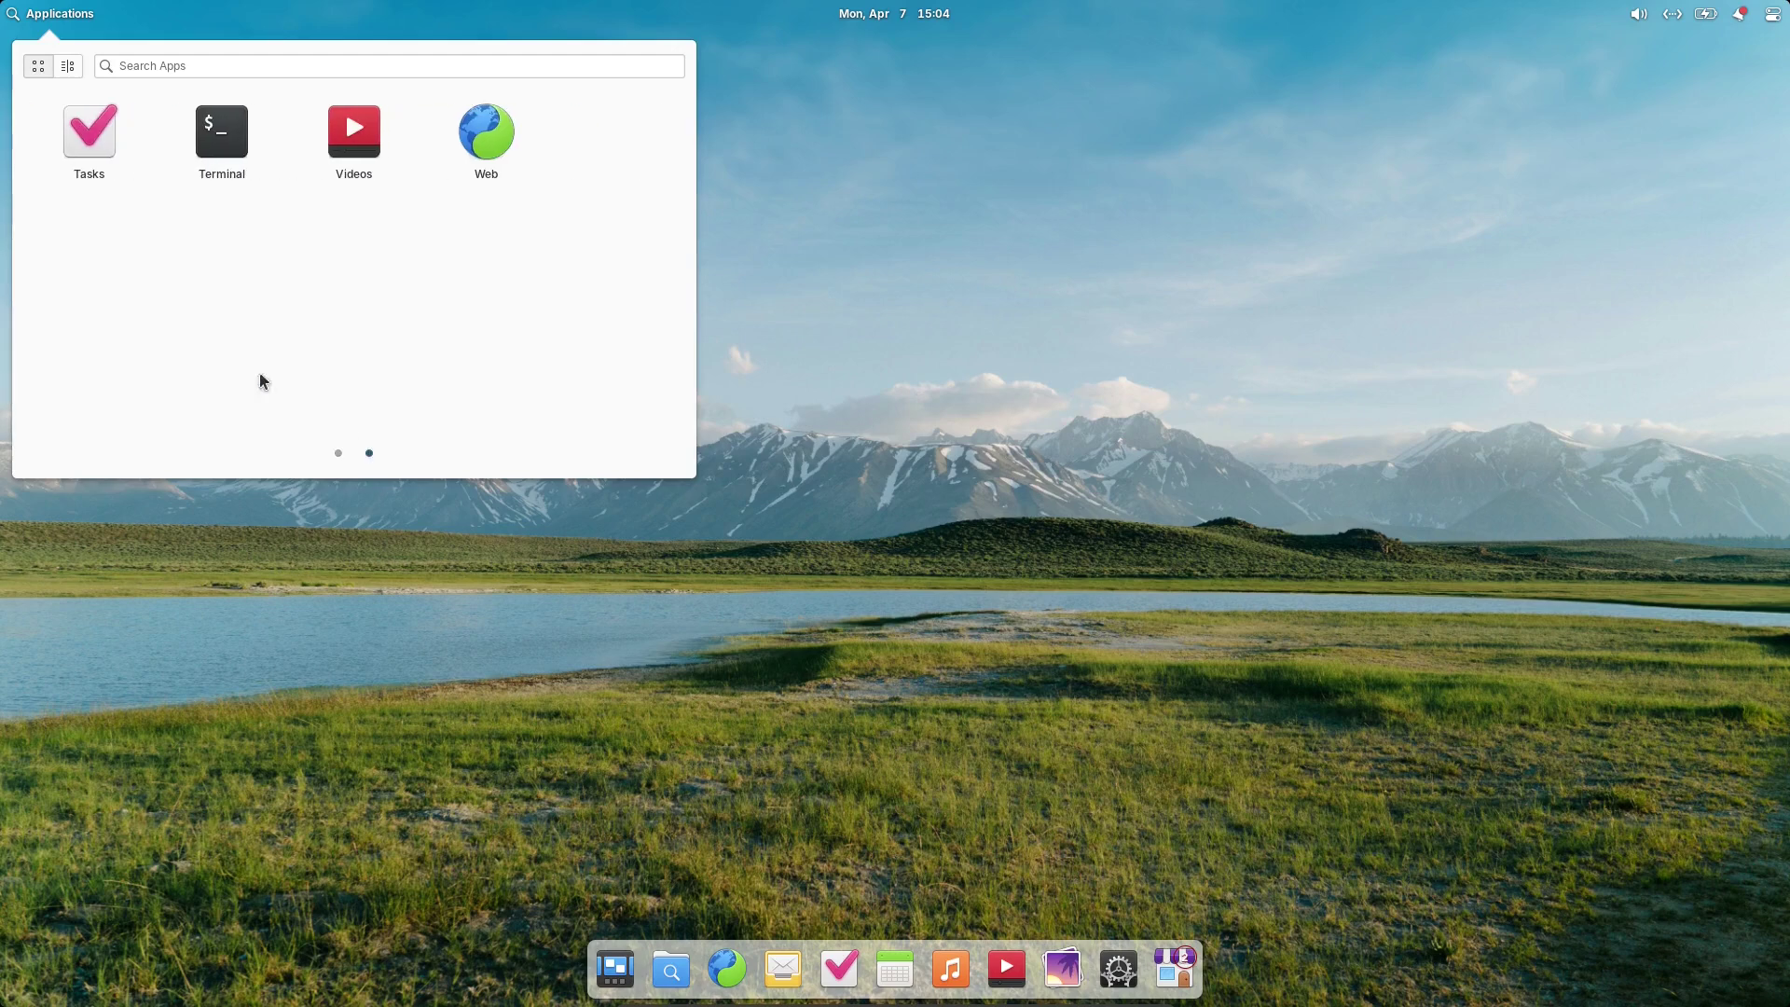
left_click(241, 133)
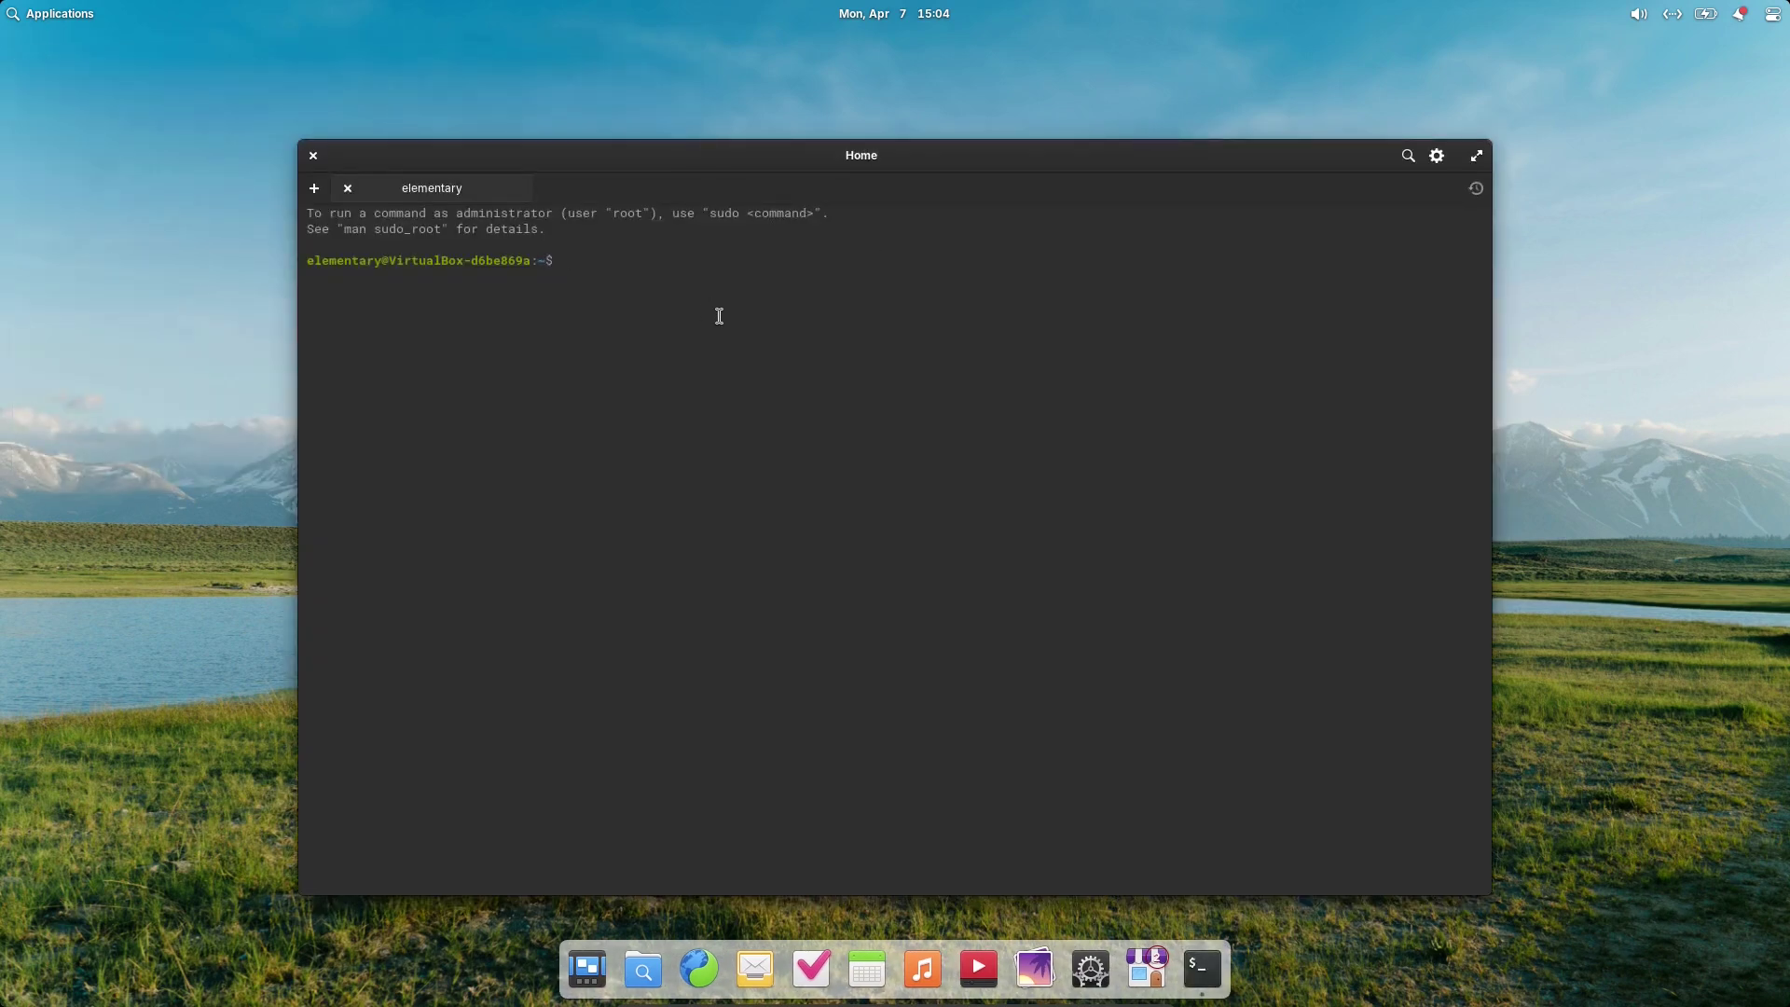
type("snap list")
key("Return")
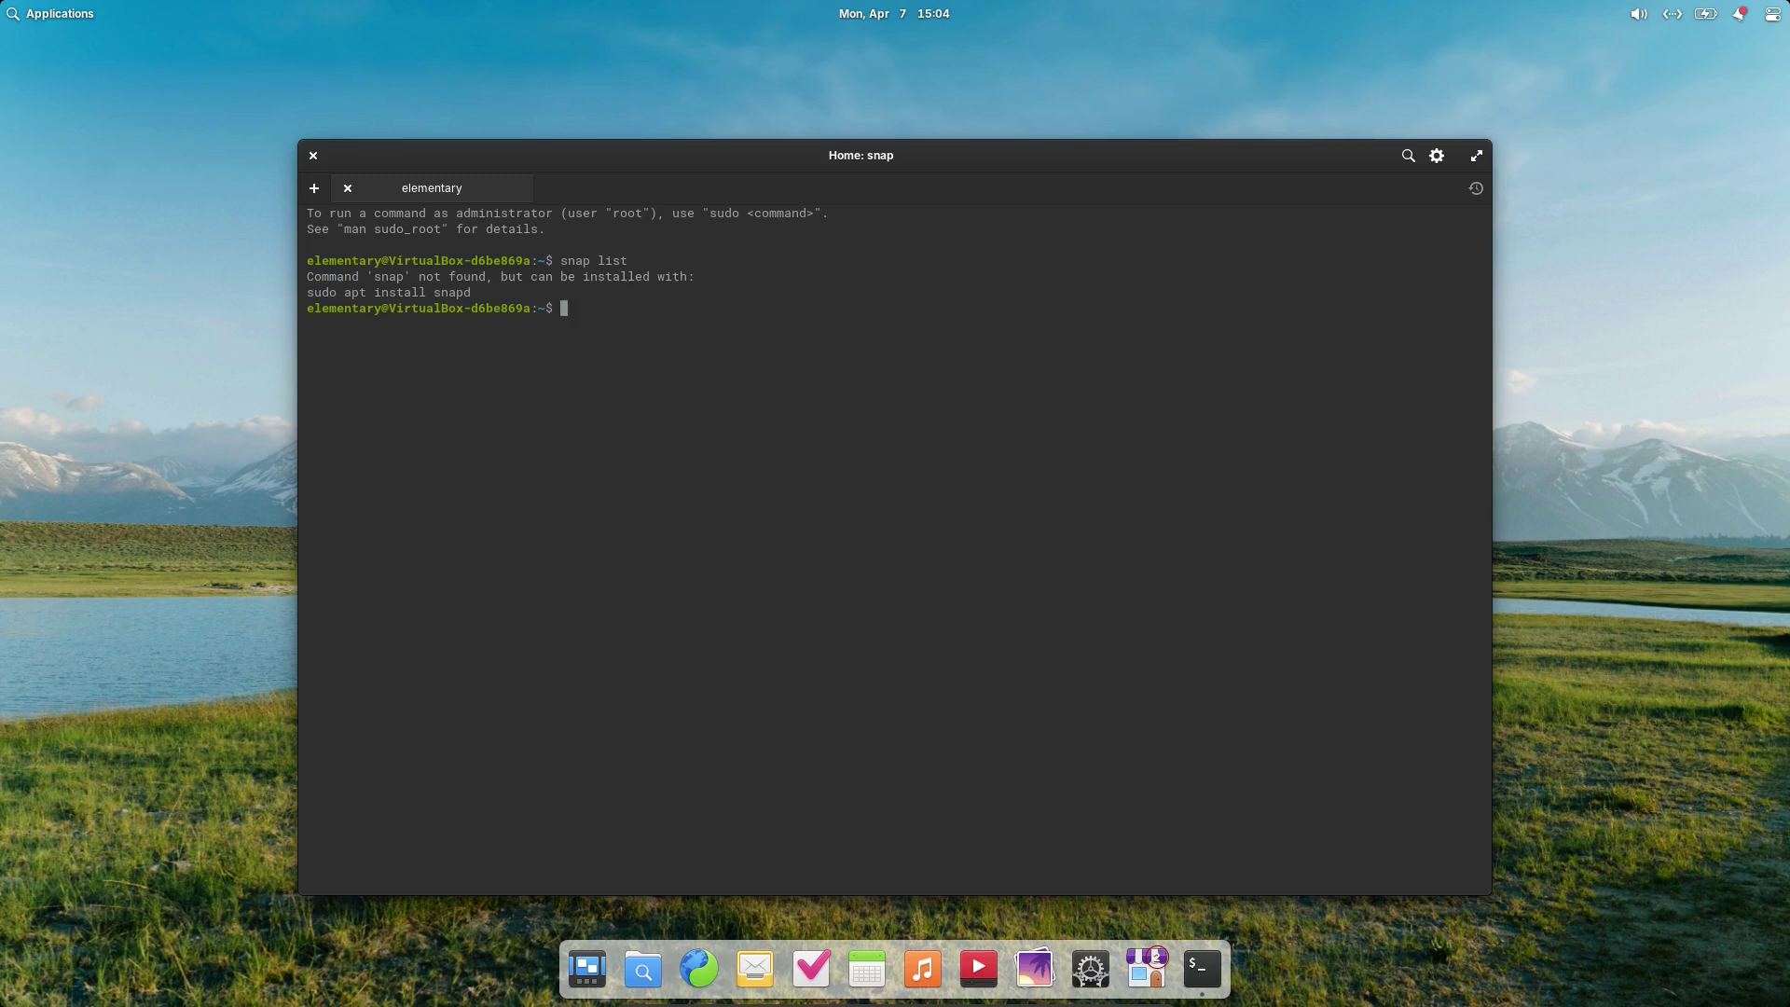
Step: Run 'flatpak list' to show the preinstalled apps, then exit the terminal
type("at ")
type("ak list")
key("Return")
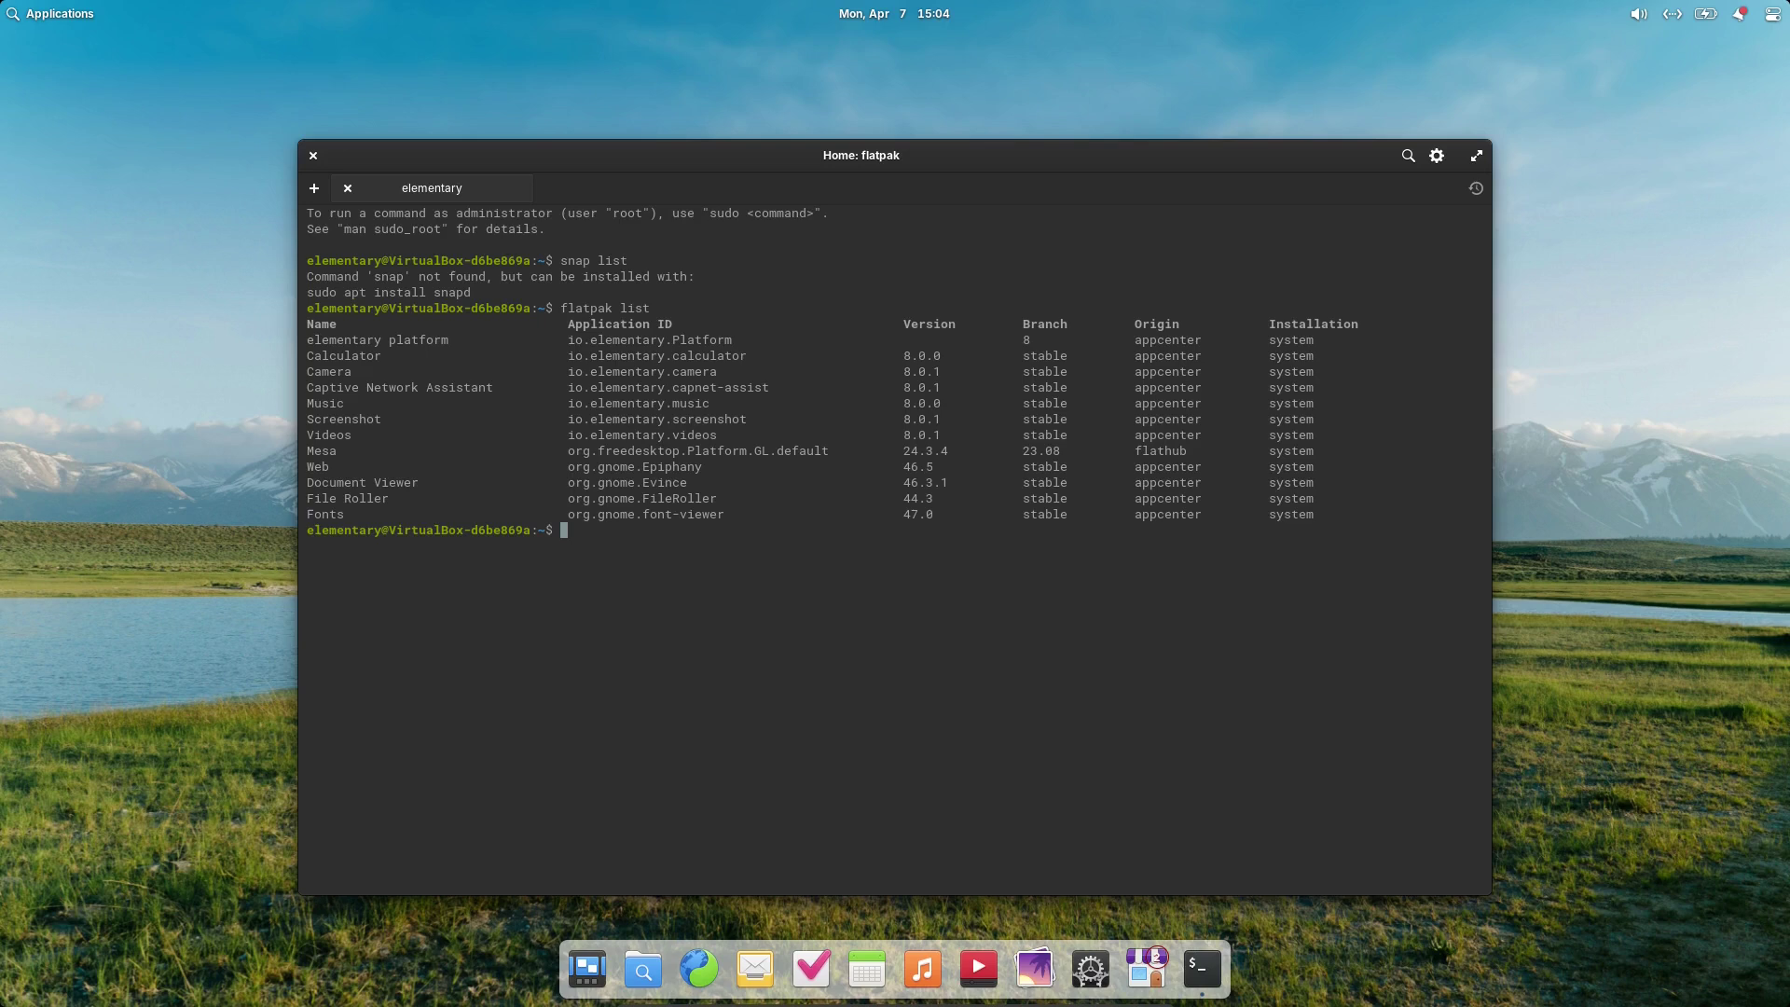
type("exit")
key("Return")
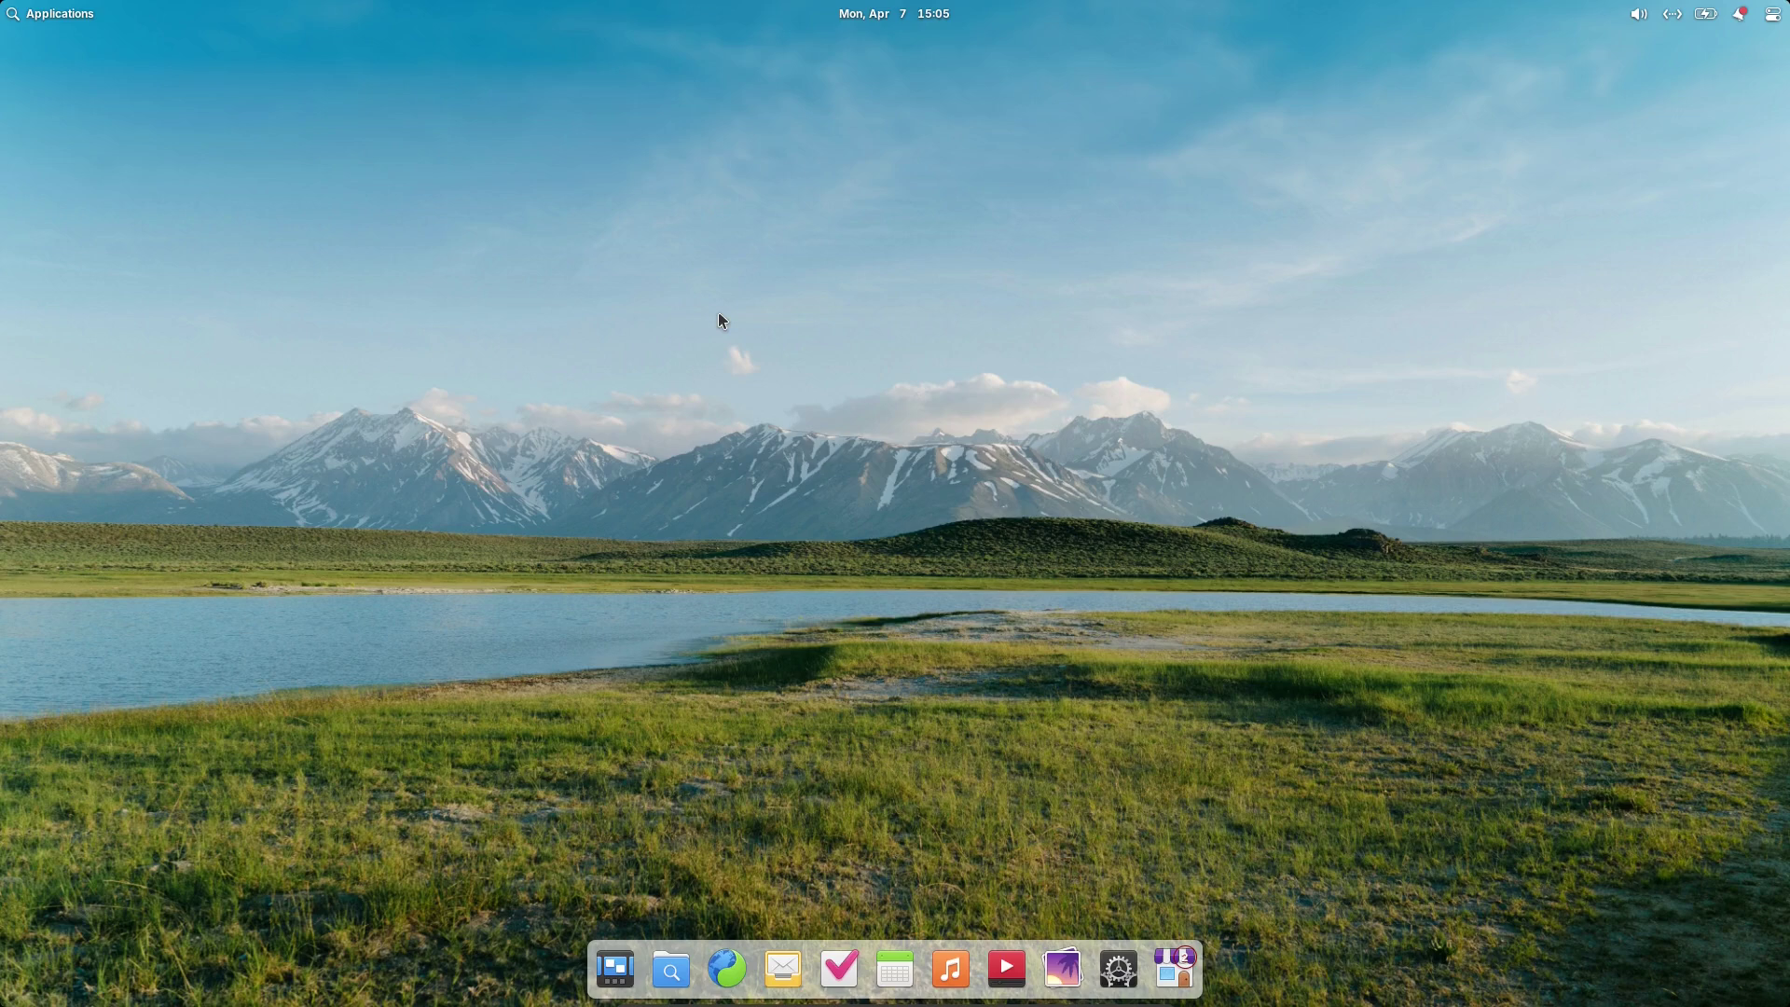
left_click(671, 969)
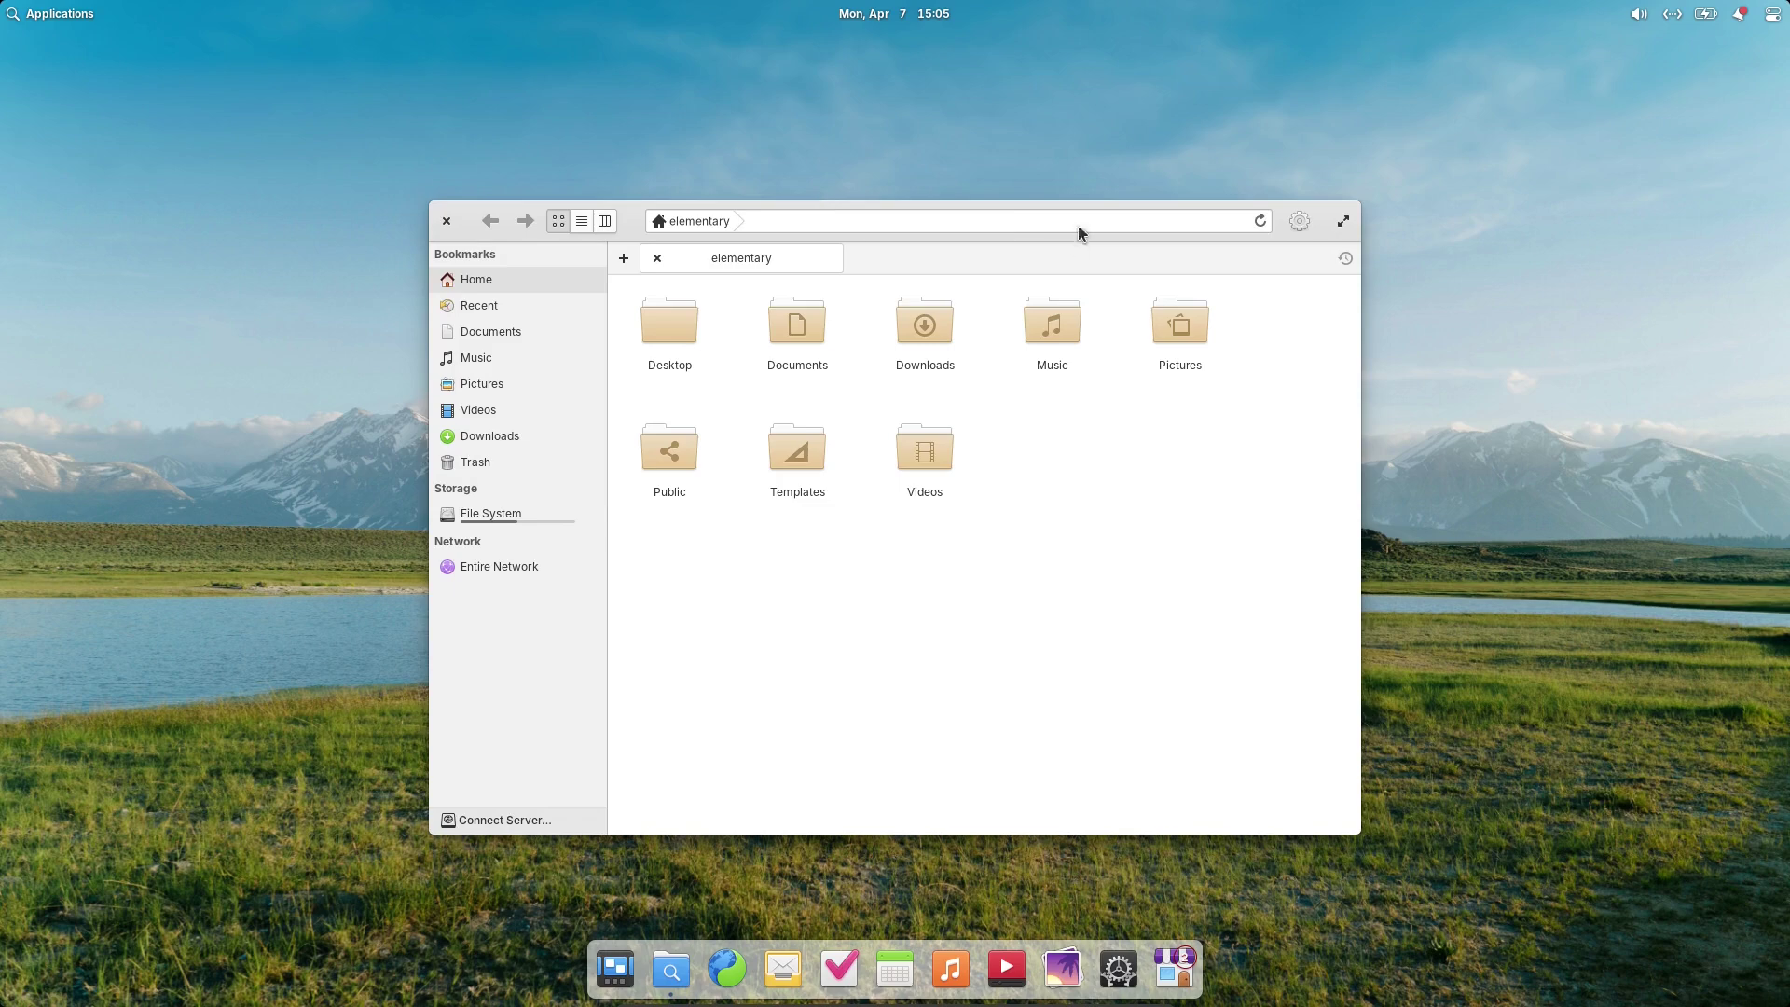
left_click(1001, 222)
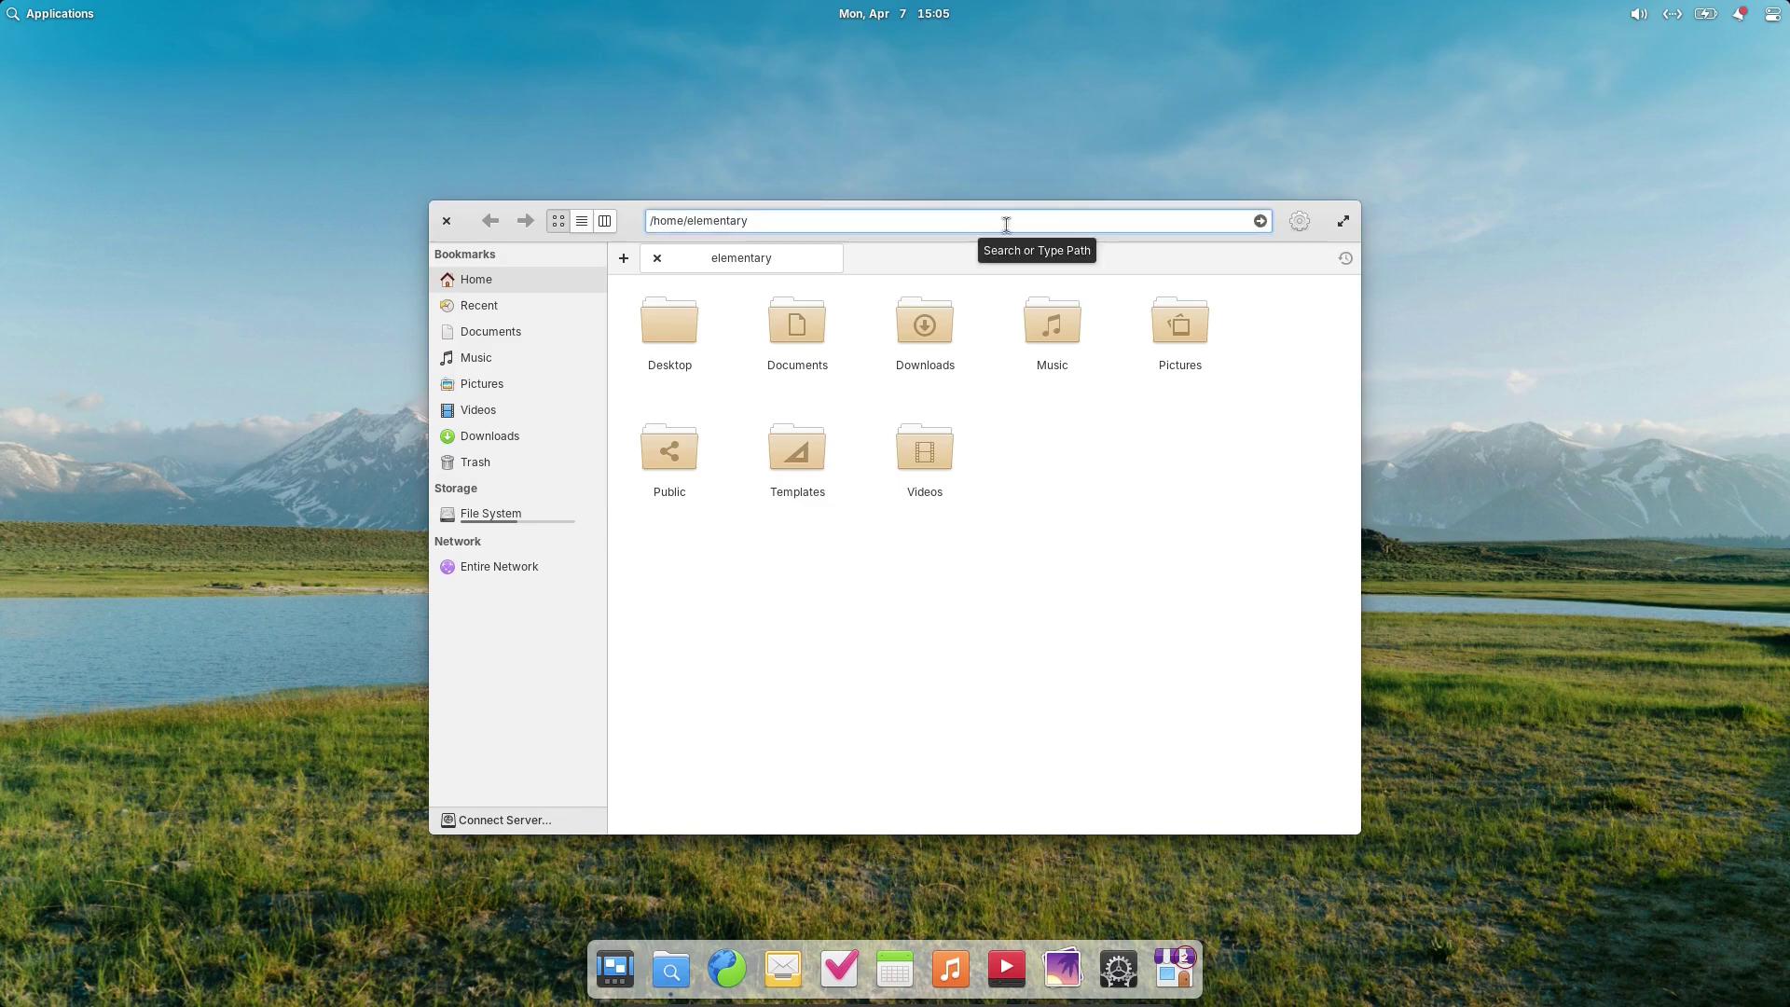
left_click(446, 221)
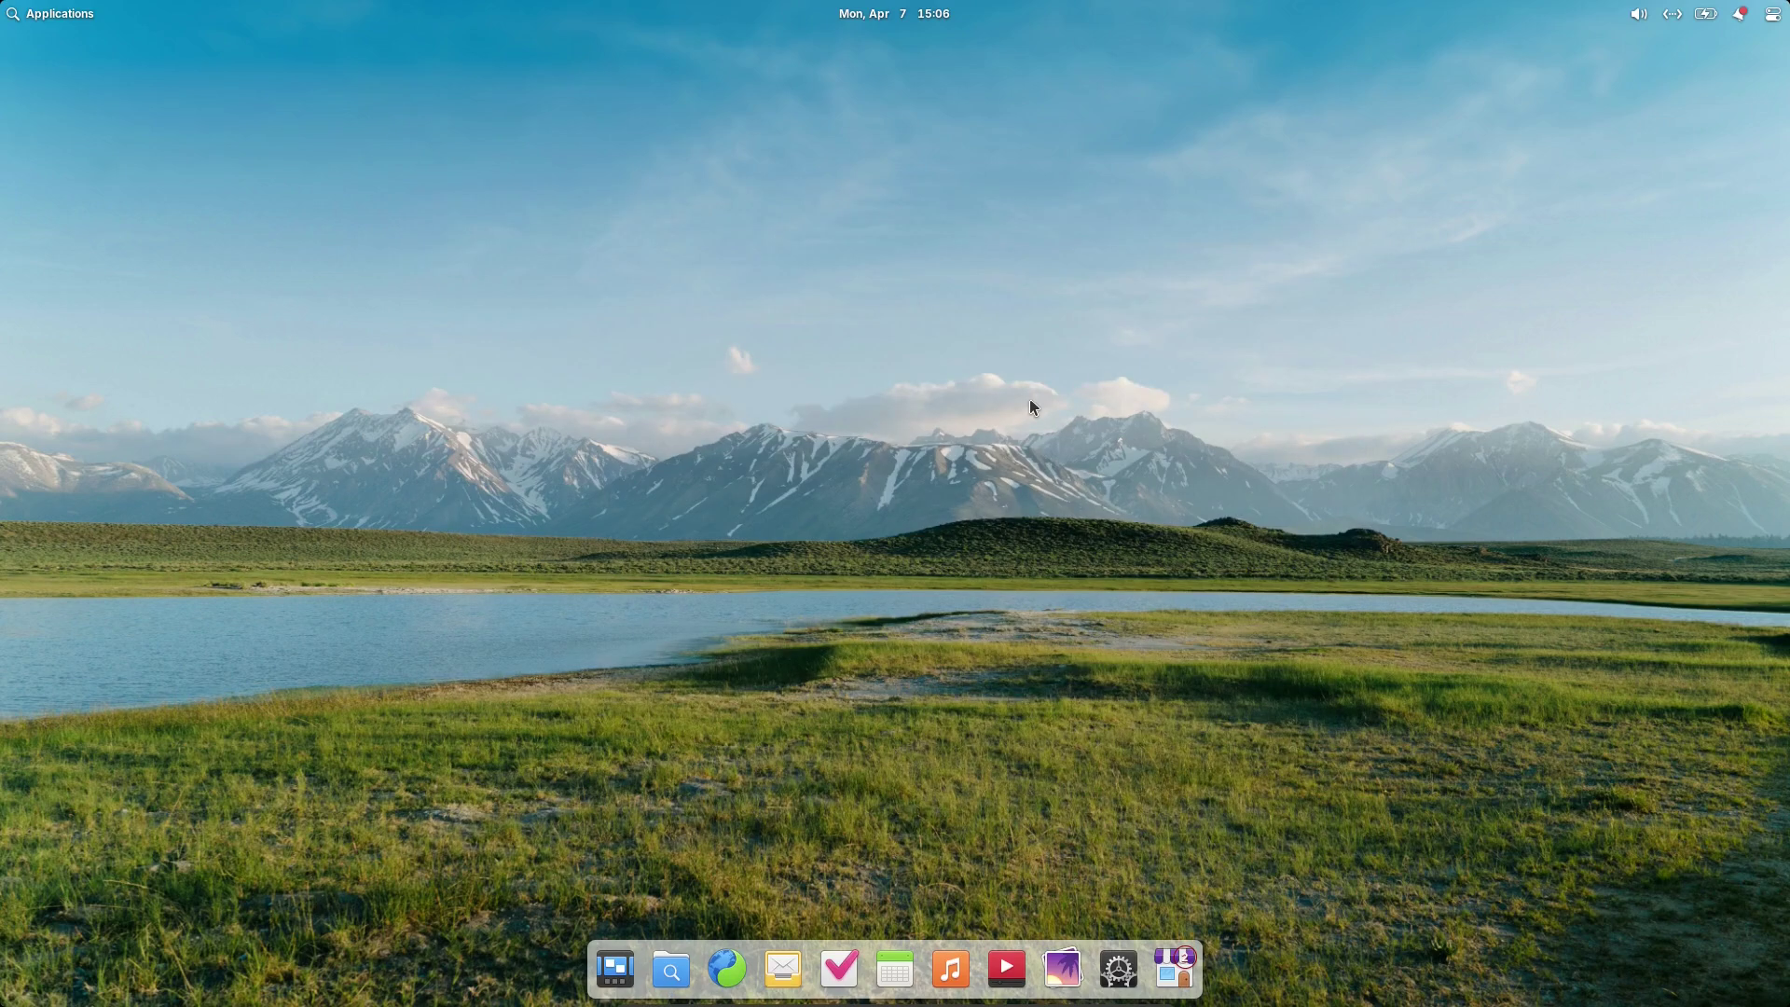